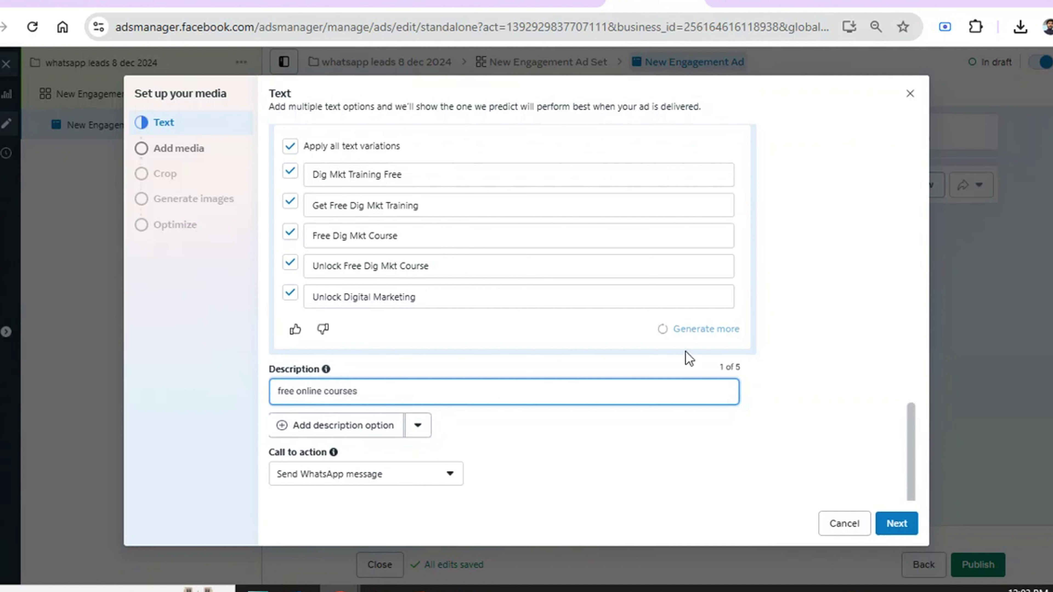
# Step: Review the ad's primary text, headline variations, description and call to action, and continue to adding media
pyautogui.moveTo(912, 435); pyautogui.dragTo(892, 236)
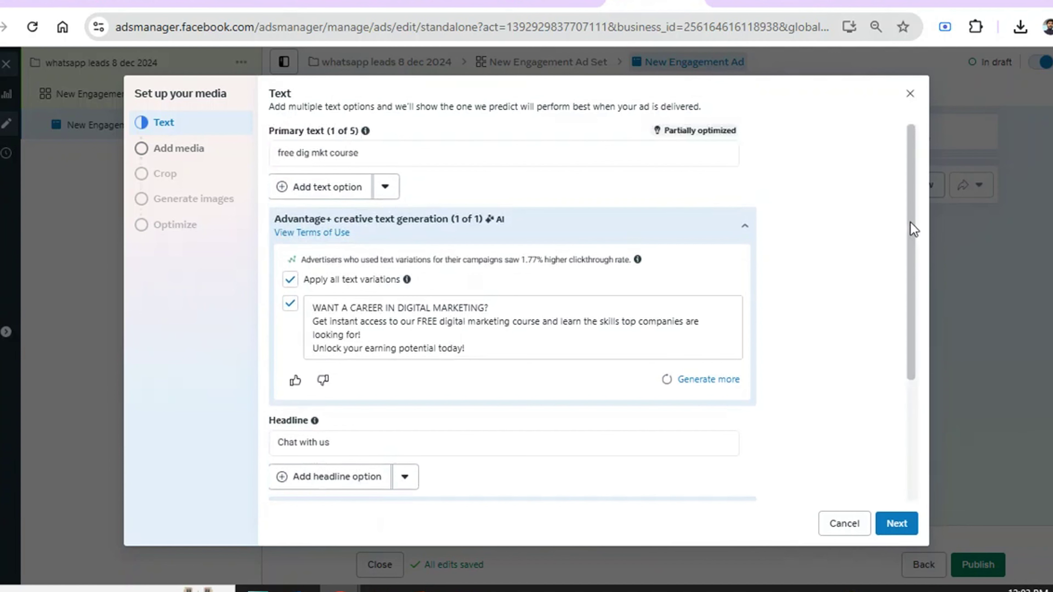
pyautogui.scroll(-1, 911, 222)
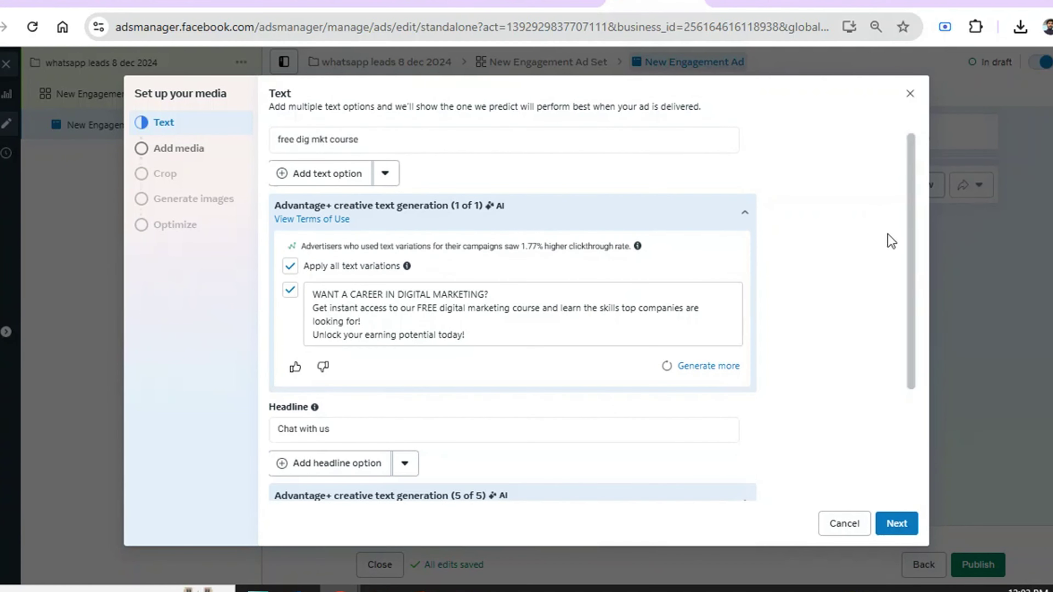
pyautogui.moveTo(912, 238); pyautogui.dragTo(912, 491)
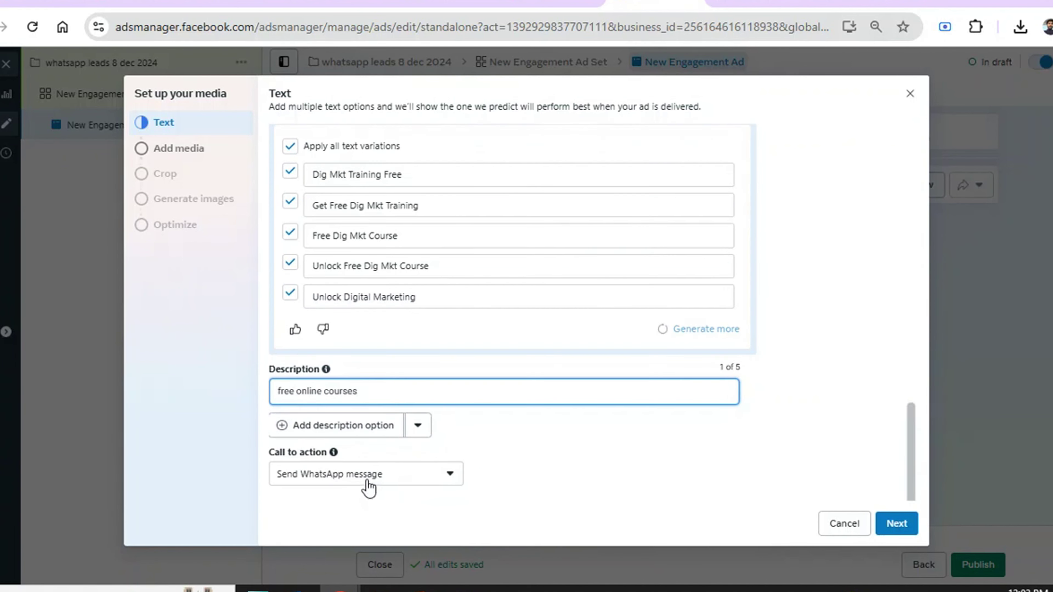
pyautogui.click(896, 523)
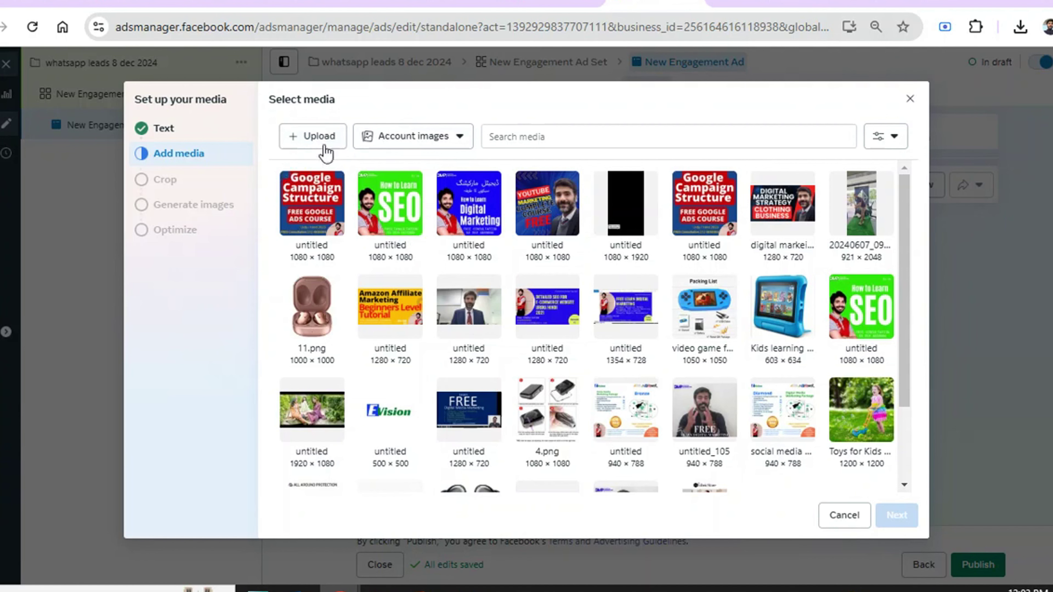
pyautogui.click(319, 137)
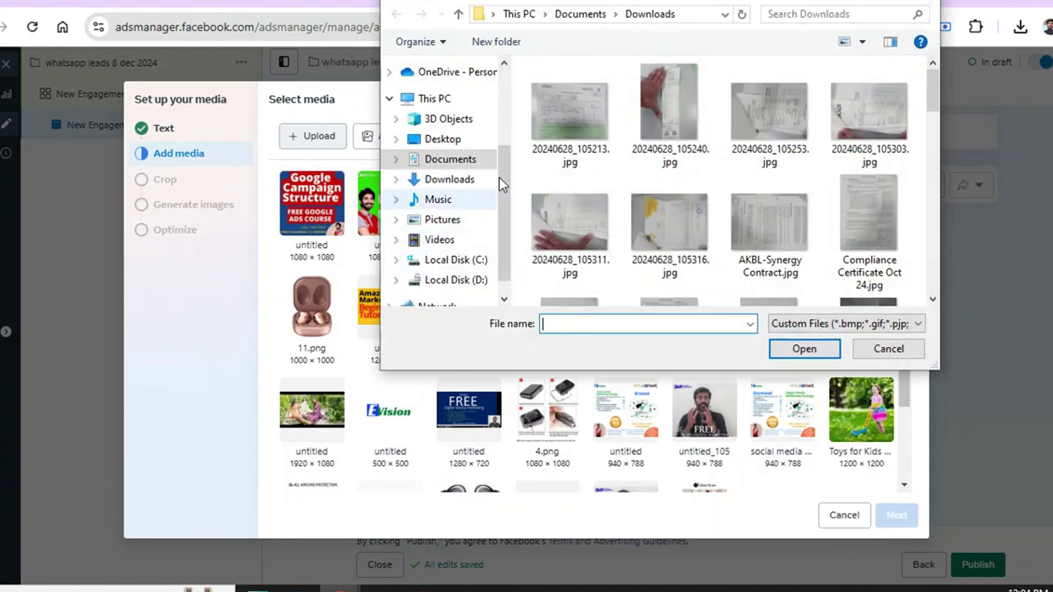
pyautogui.click(933, 278)
pyautogui.click(933, 279)
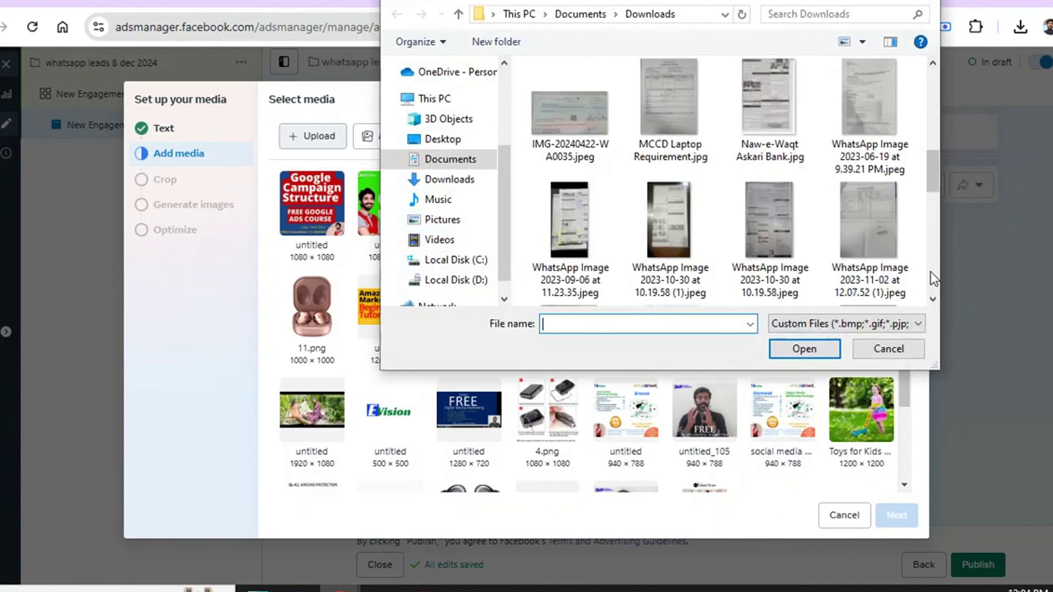
pyautogui.click(926, 0)
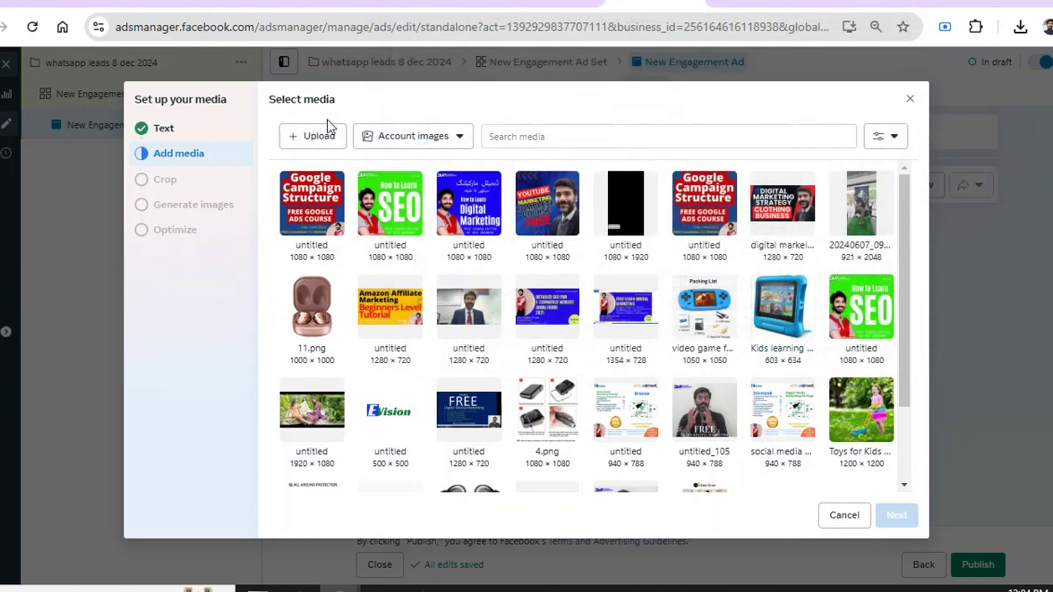
# Step: Add the blue "How to Learn Digital Marketing" 1080 × 1080 account image with its original crops and no generated image variations
pyautogui.click(473, 218)
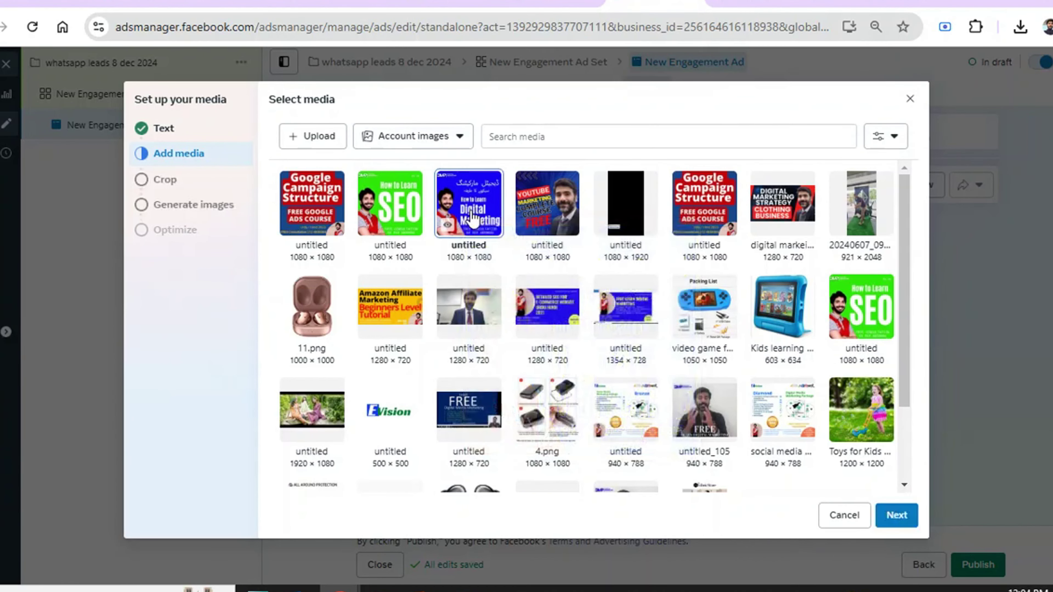
pyautogui.click(897, 516)
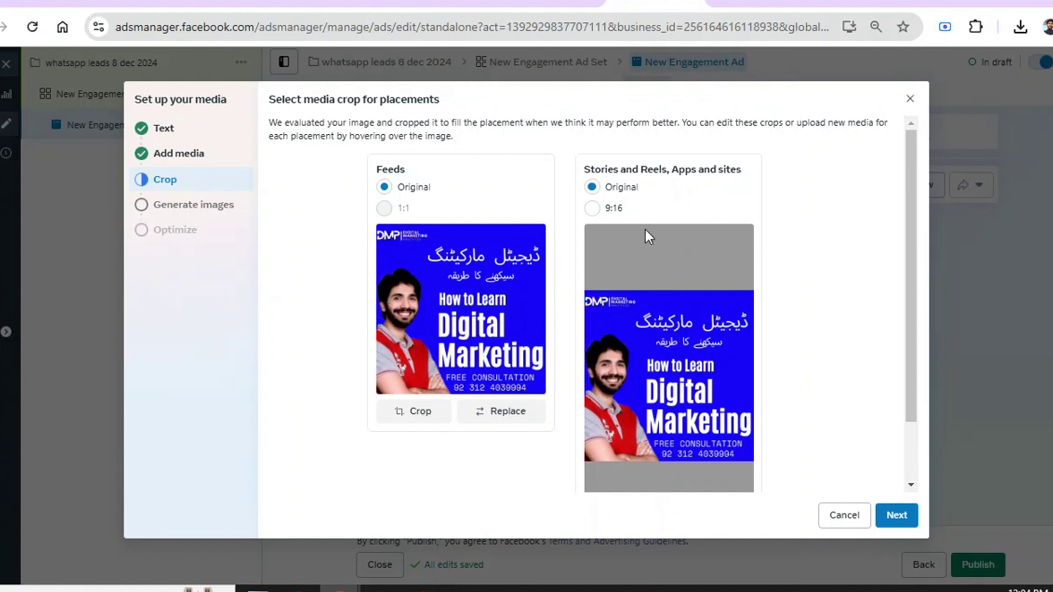
pyautogui.moveTo(913, 254); pyautogui.dragTo(923, 325)
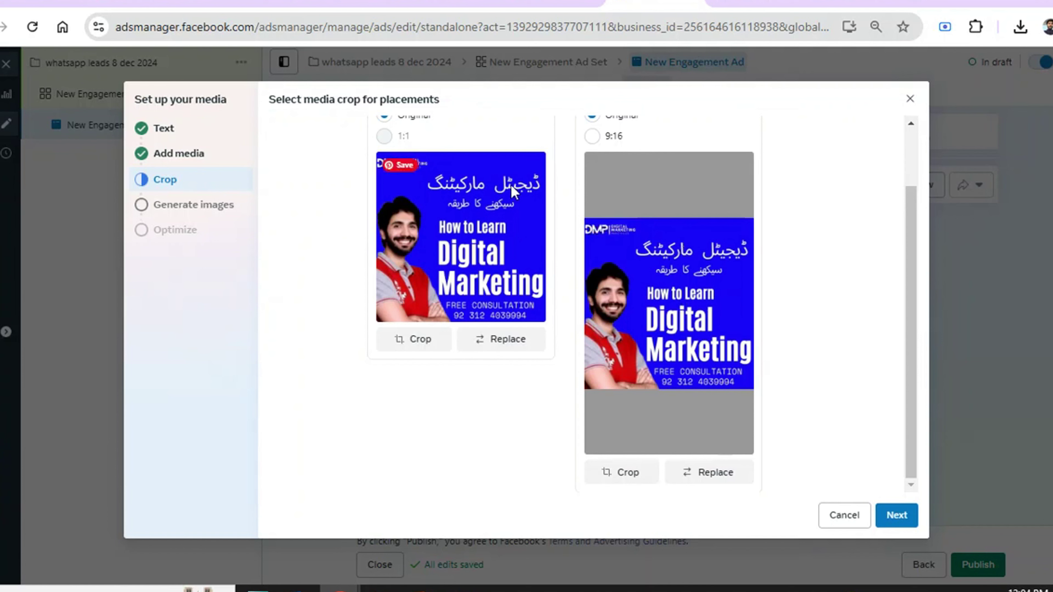
pyautogui.click(902, 516)
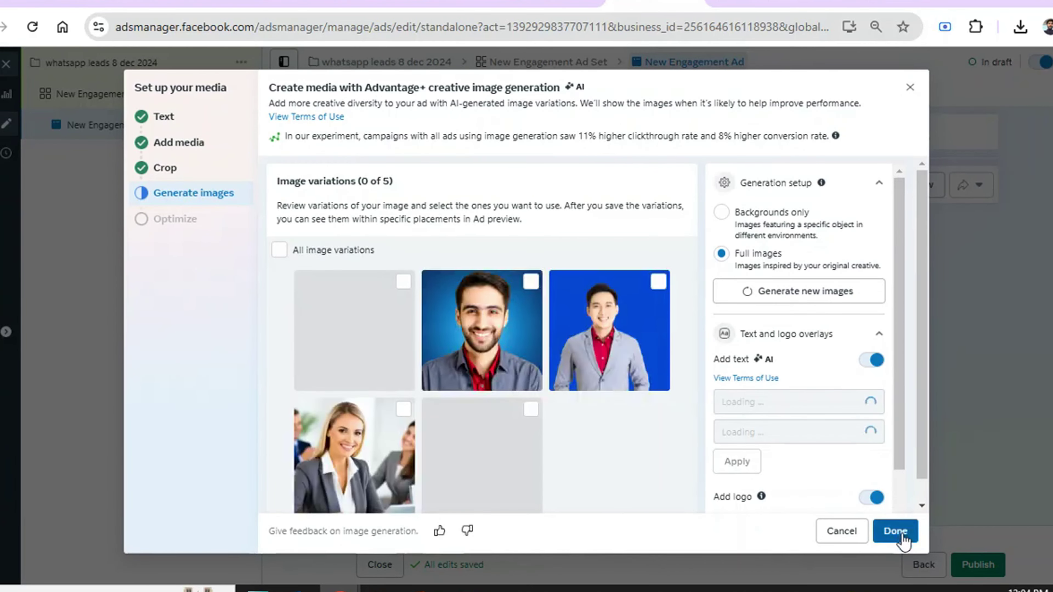
pyautogui.click(895, 530)
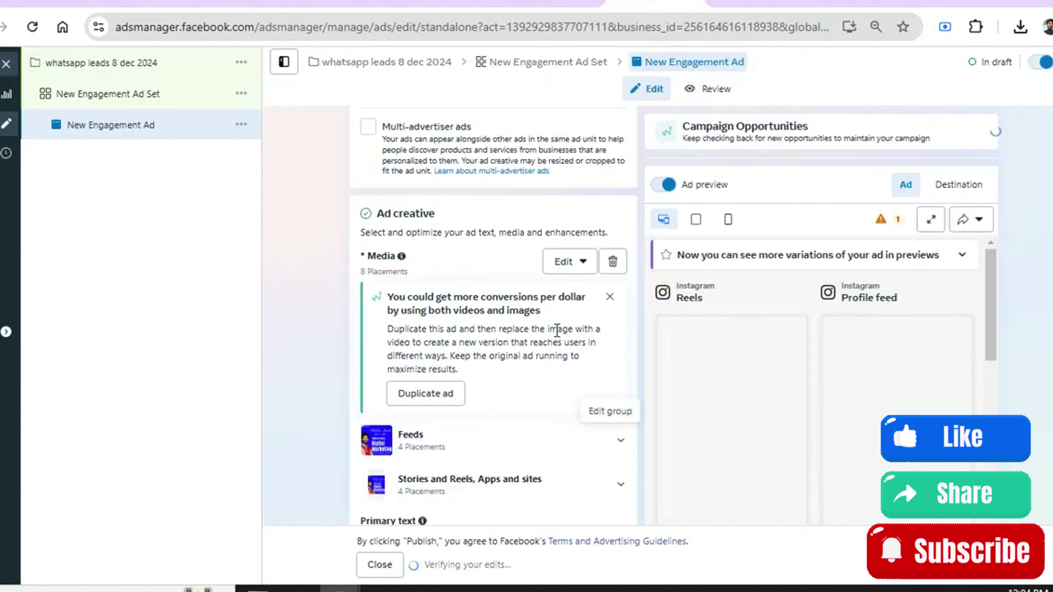
# Step: Examine the ad creative's media, text variations, description and call to action alongside the Instagram, Facebook and Audience Network previews
pyautogui.scroll(-4, 494, 315)
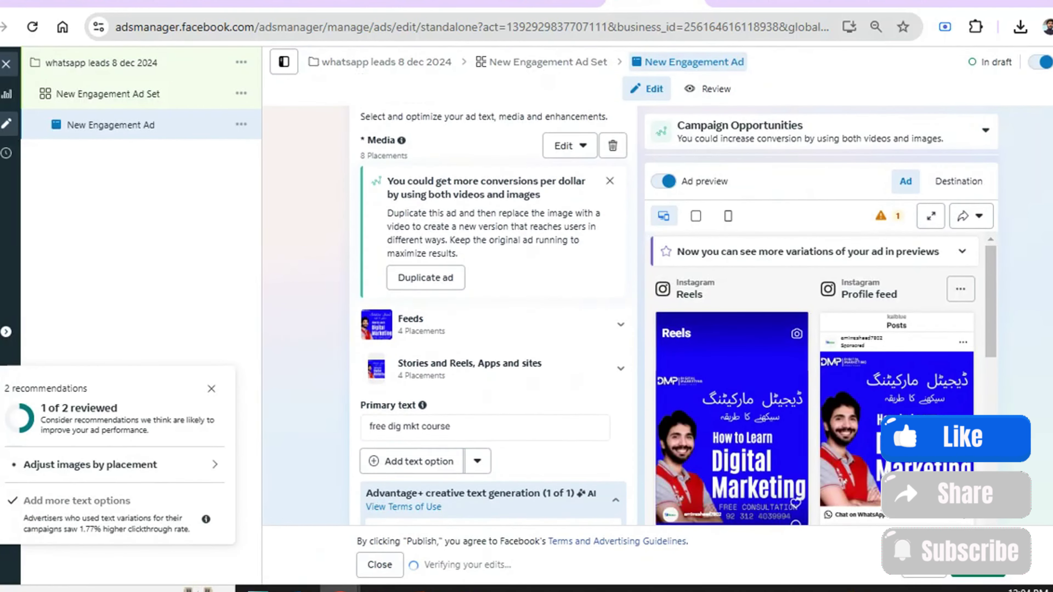
pyautogui.scroll(-3, 493, 315)
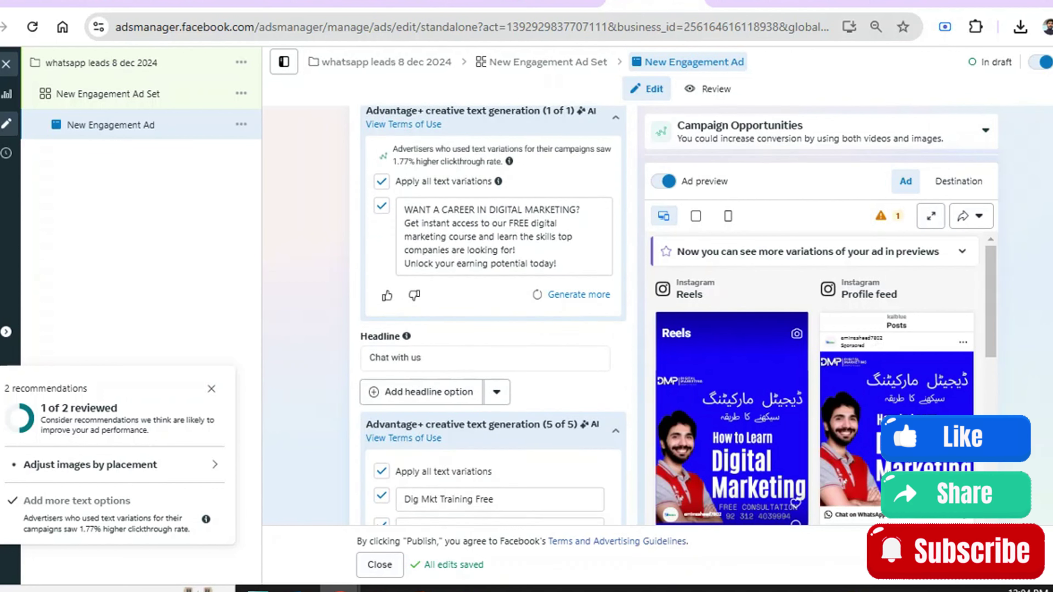
pyautogui.scroll(-3, 492, 324)
pyautogui.scroll(-4, 492, 323)
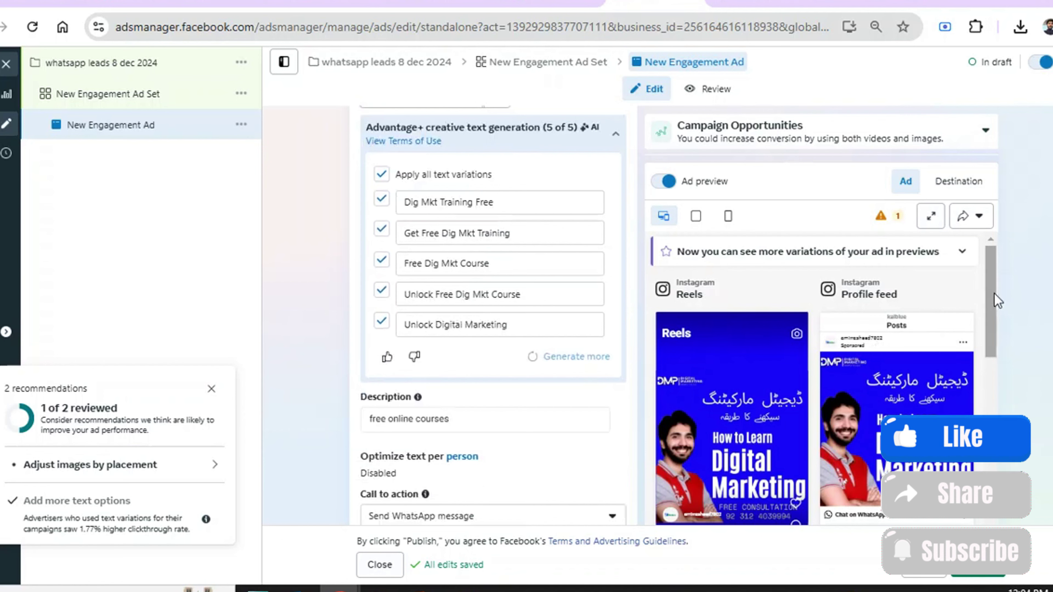
pyautogui.moveTo(994, 294); pyautogui.dragTo(1006, 395)
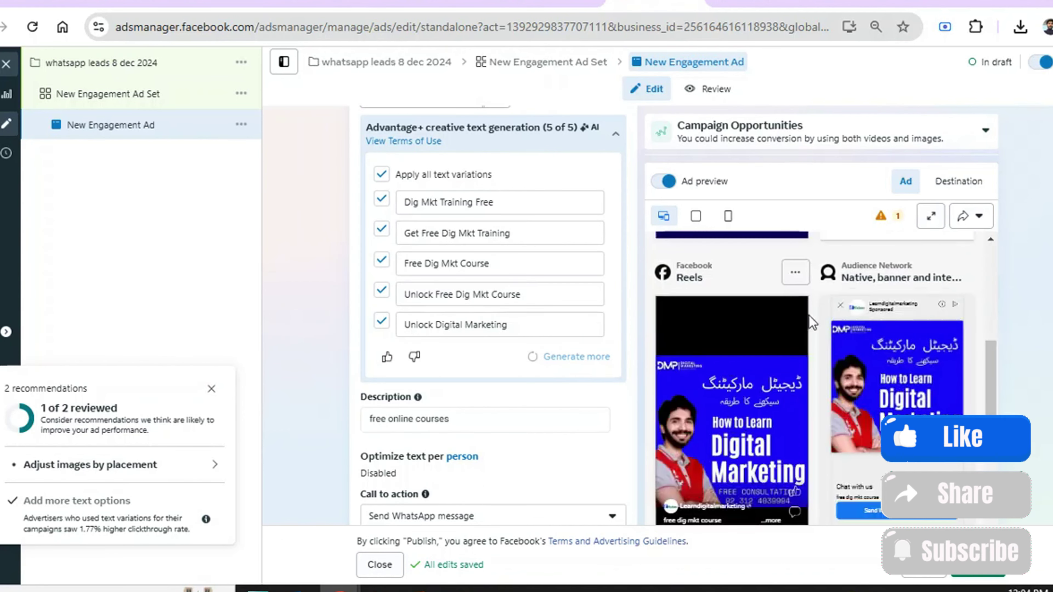
pyautogui.scroll(-5, 750, 348)
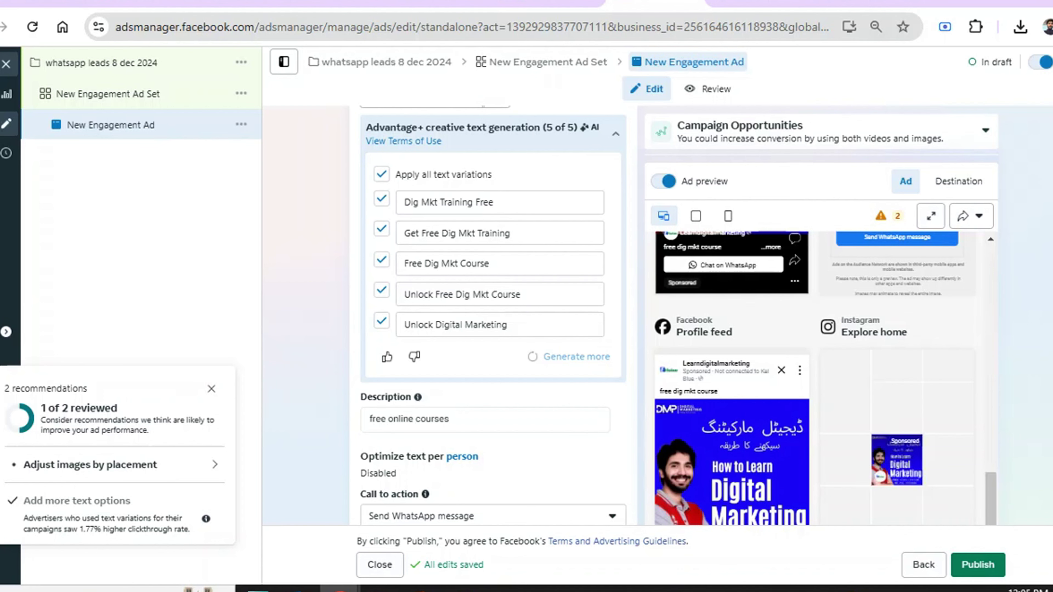
pyautogui.scroll(-15, 493, 315)
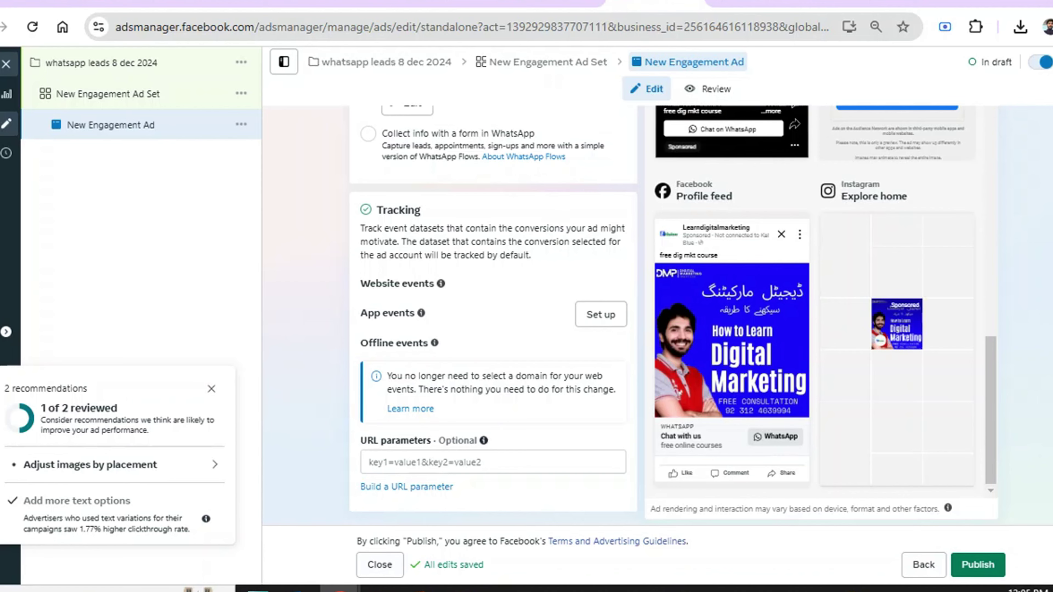
# Step: Look over the ad's settings from the identity and ad setup sections through the creative text to the WhatsApp message template
pyautogui.scroll(6, 493, 315)
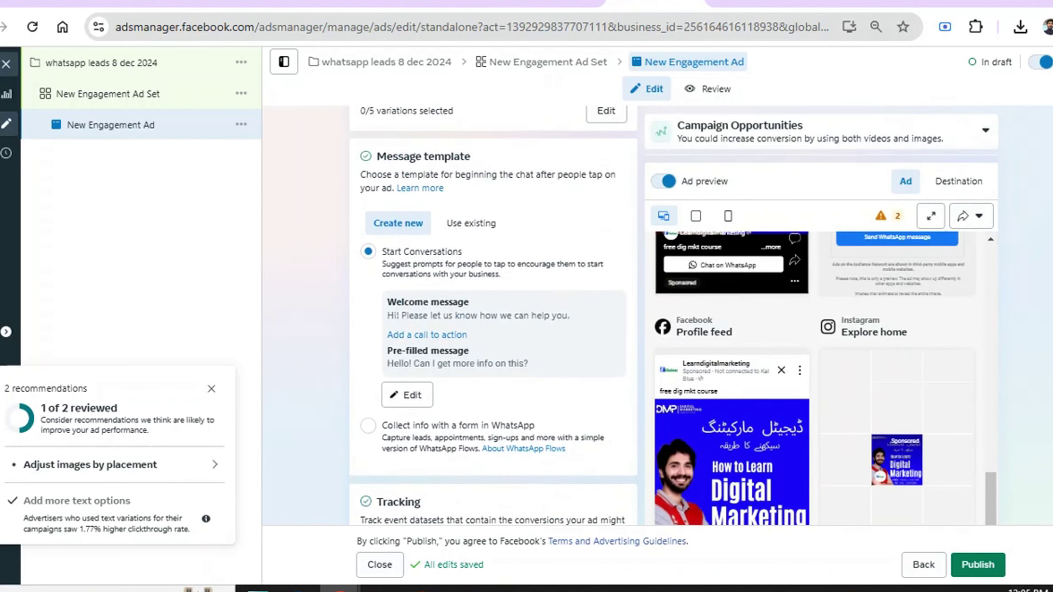
pyautogui.scroll(-1, 493, 316)
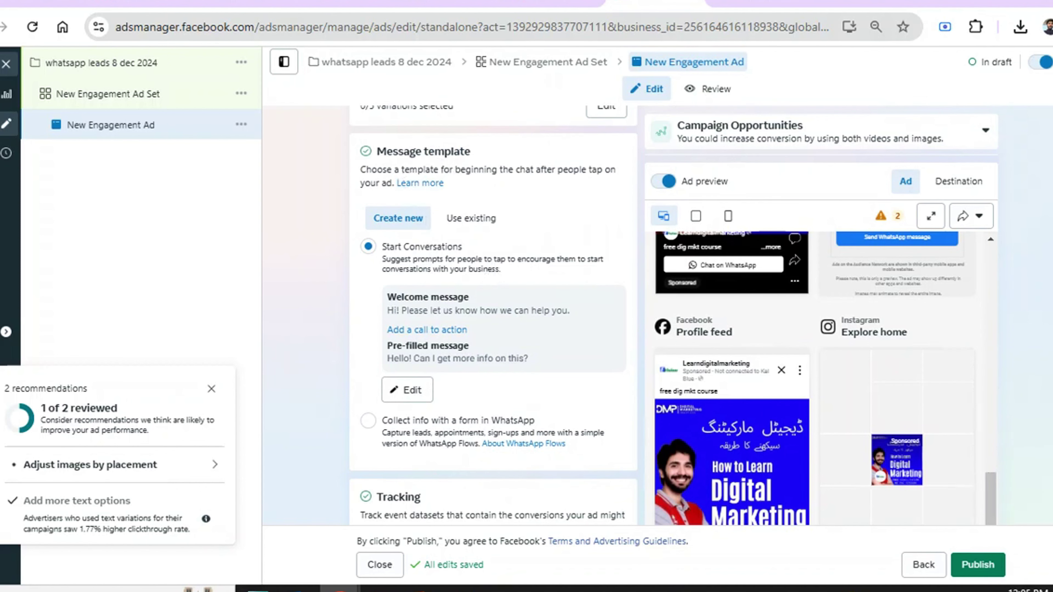
pyautogui.scroll(20, 493, 316)
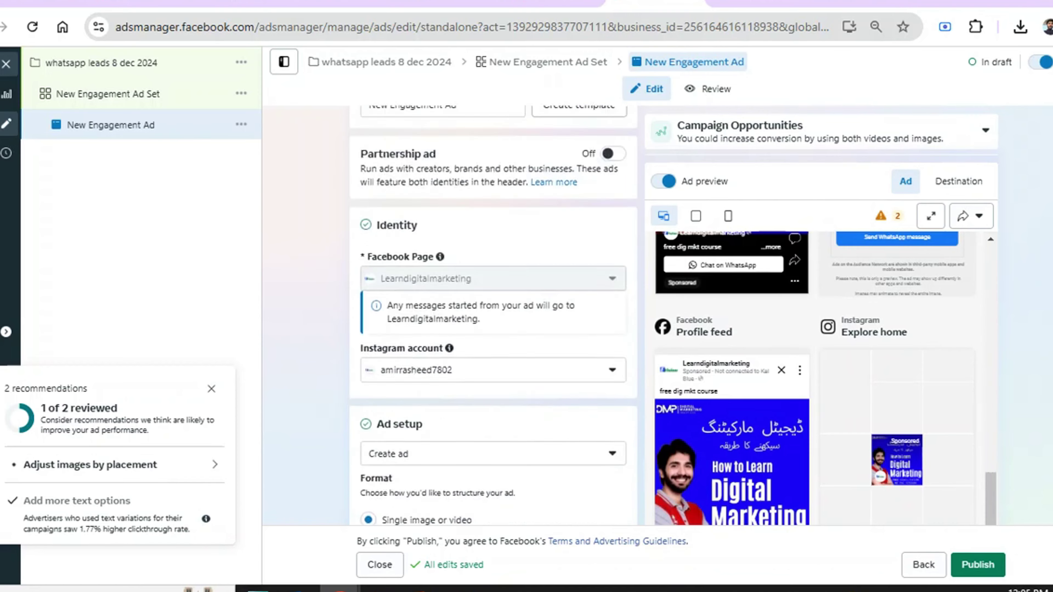
pyautogui.scroll(-13, 494, 317)
pyautogui.scroll(2, 493, 316)
pyautogui.scroll(-12, 493, 316)
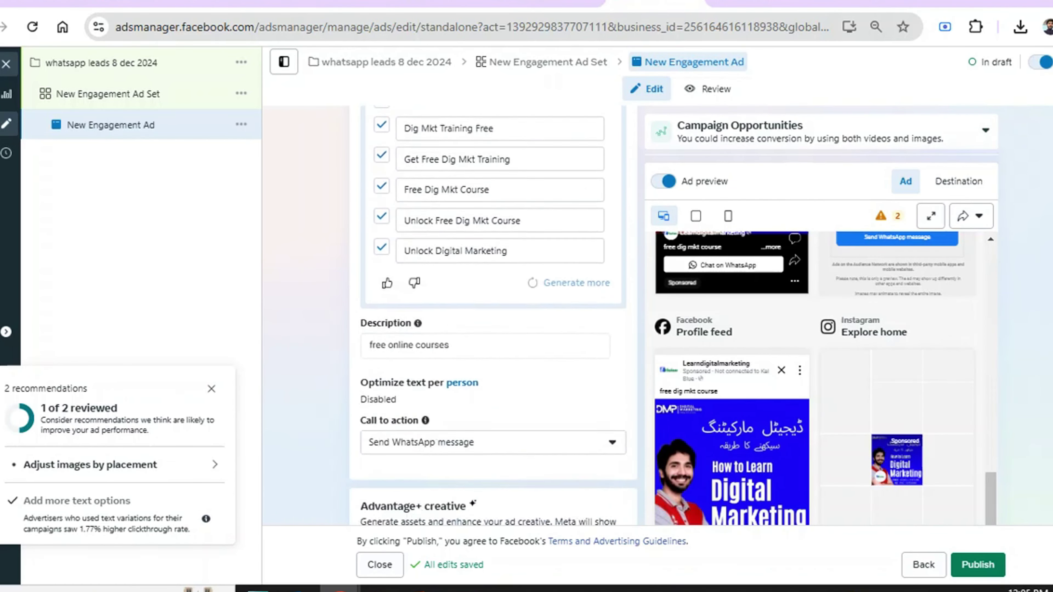
pyautogui.scroll(-6, 493, 317)
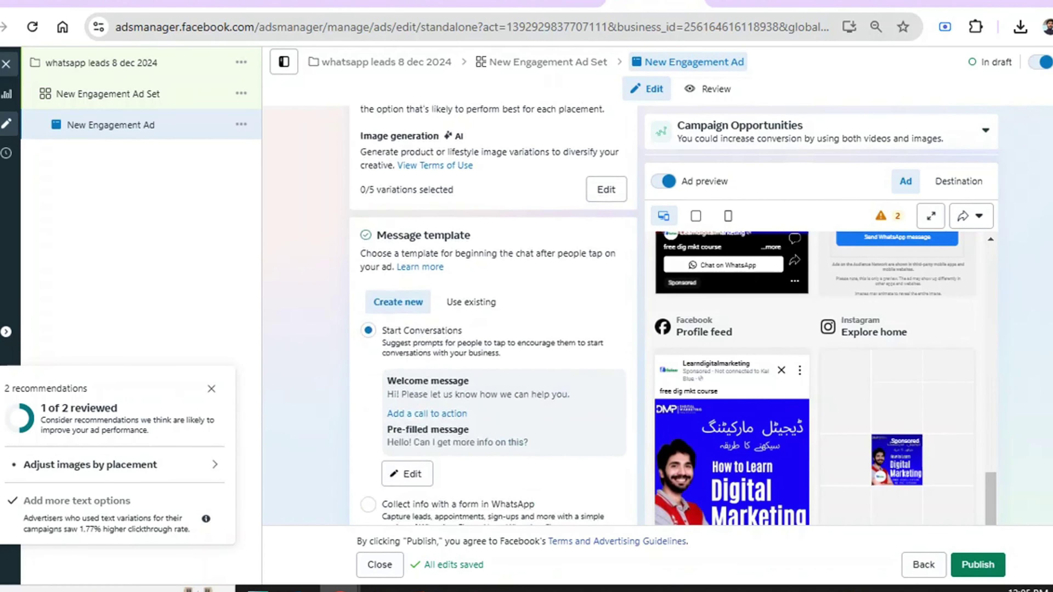
# Step: Compare the ad's placement previews with the WhatsApp chat destination preview, including the automated greeting and pre-filled message
pyautogui.moveTo(991, 500); pyautogui.dragTo(983, 234)
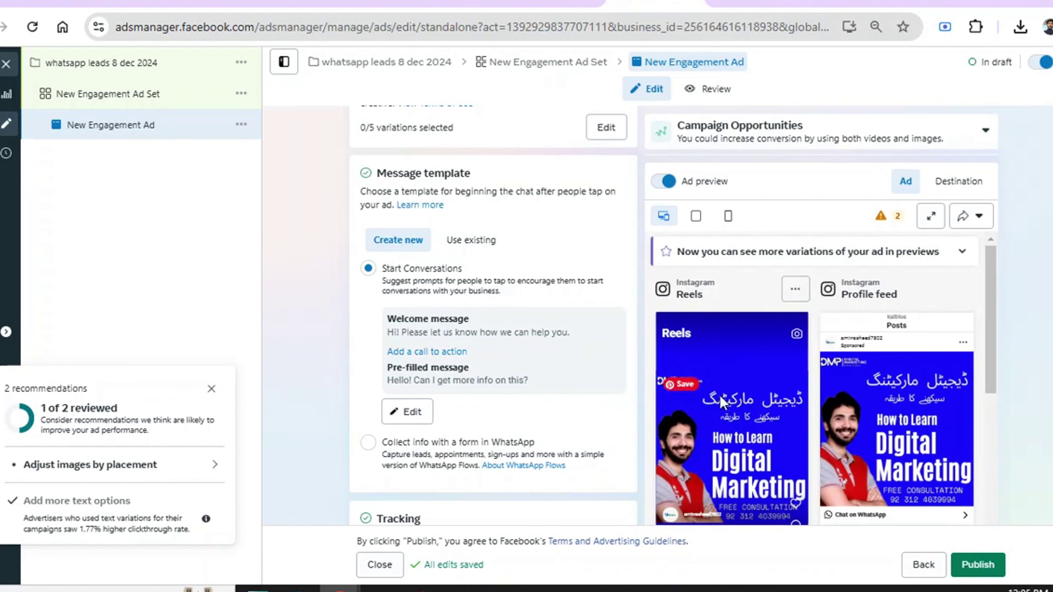
pyautogui.click(962, 183)
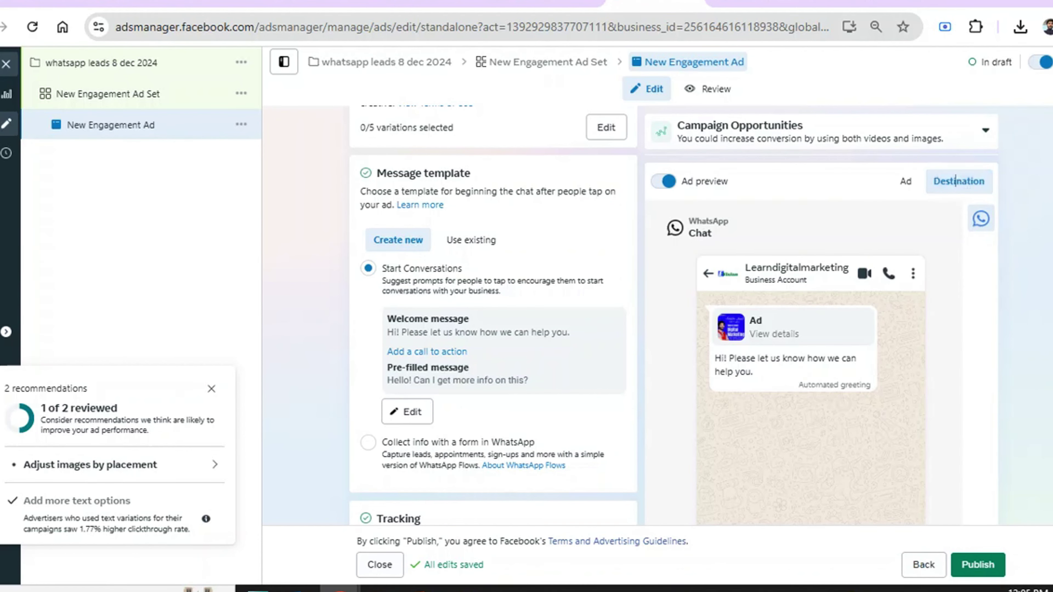
pyautogui.scroll(-5, 493, 311)
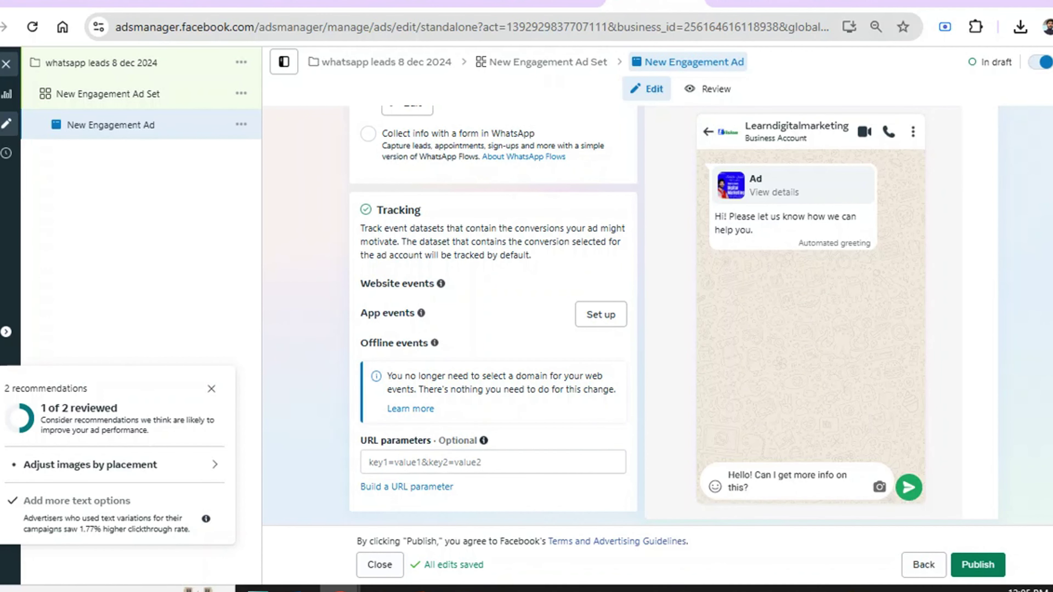
pyautogui.scroll(6, 956, 181)
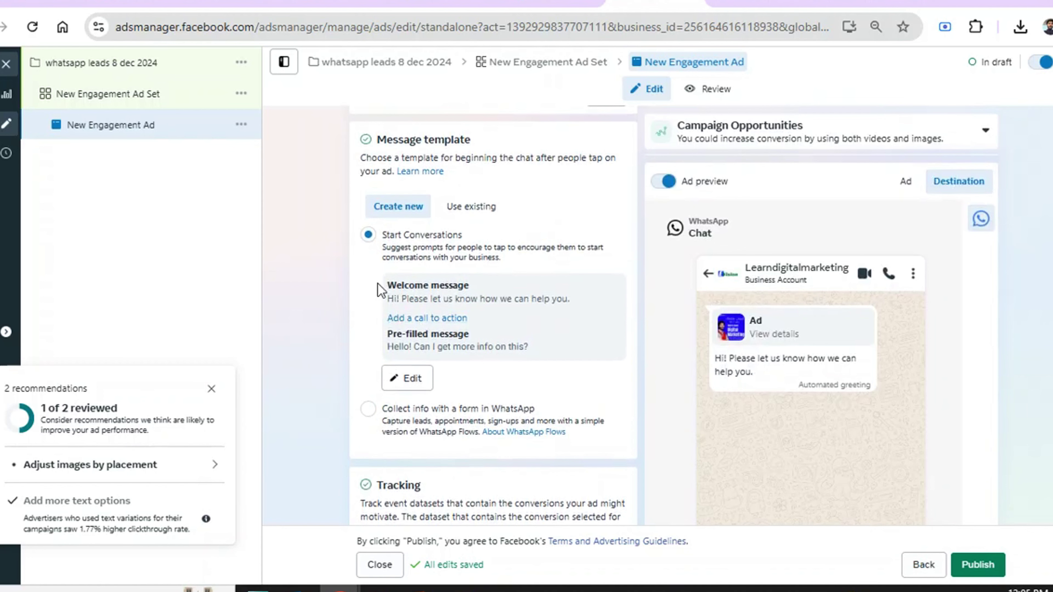
pyautogui.click(907, 182)
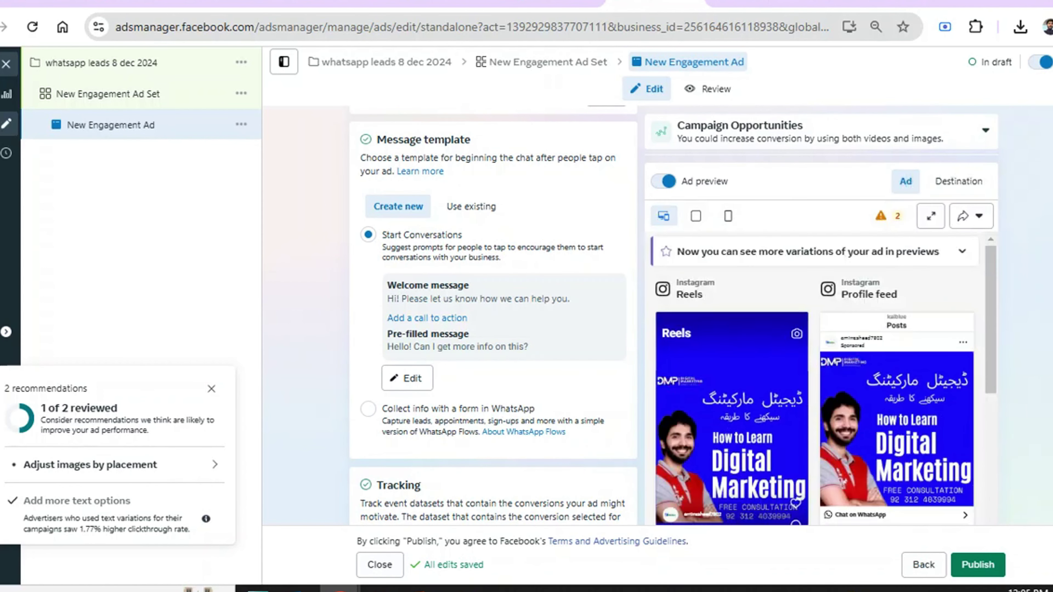
pyautogui.moveTo(994, 358); pyautogui.dragTo(1003, 384)
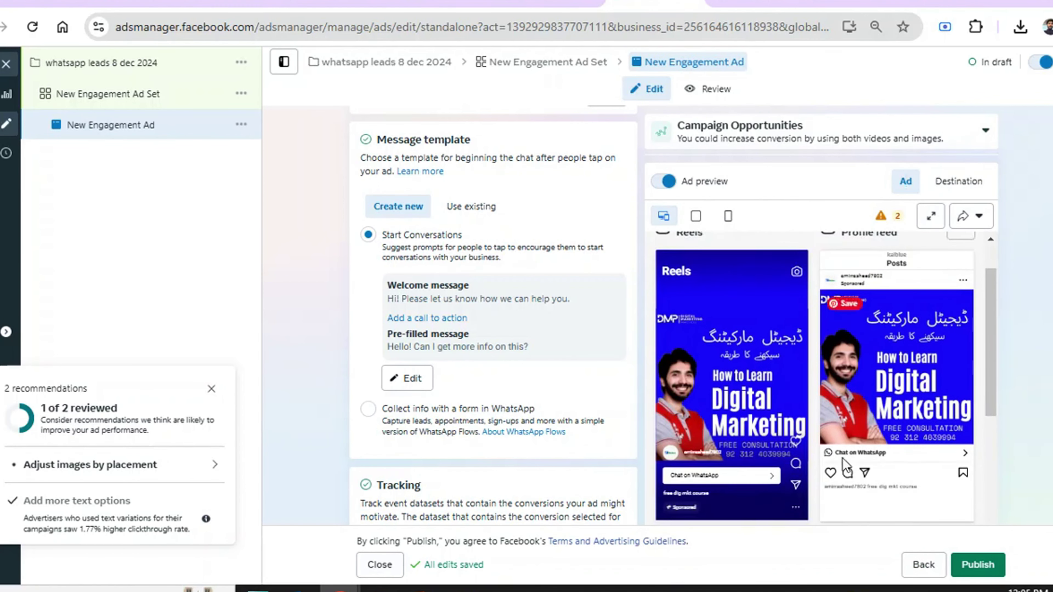
pyautogui.click(950, 186)
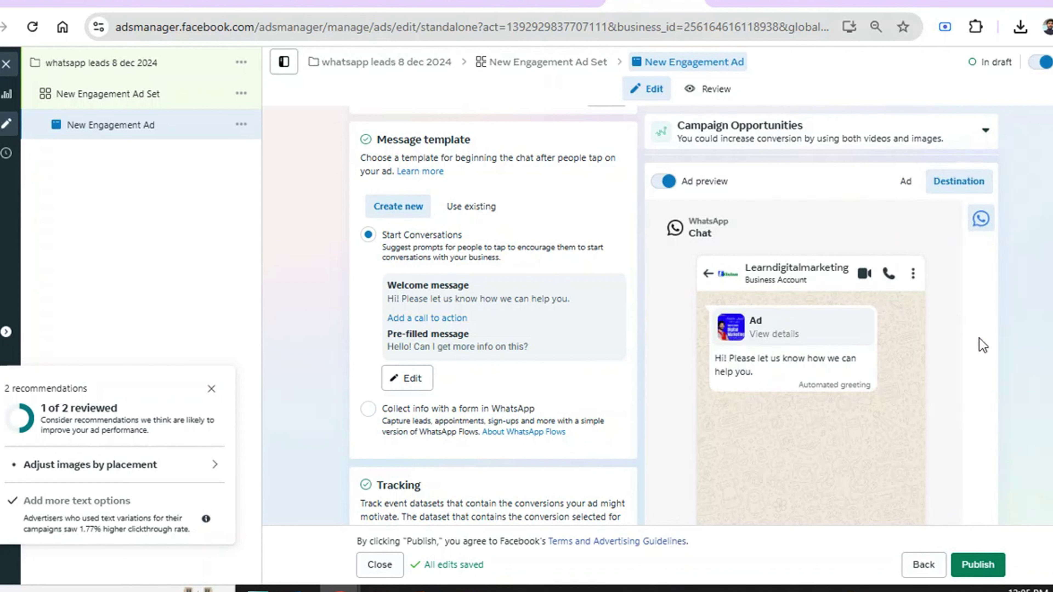
# Step: Edit the WhatsApp template's welcome message to read "Hi! welcom to abc. Please let us know how we can help you."
pyautogui.scroll(-1, 949, 181)
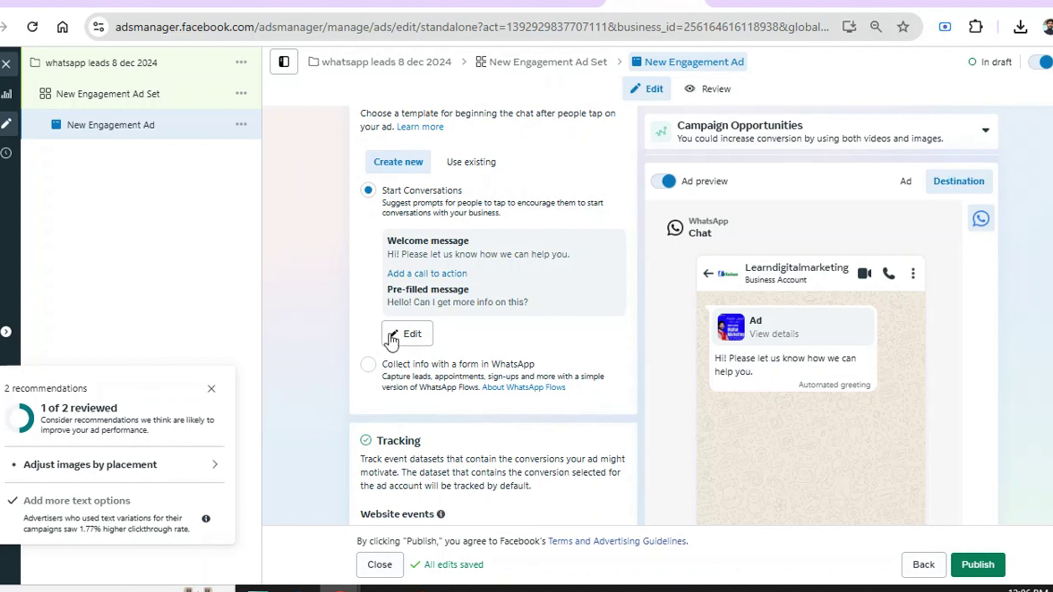
pyautogui.click(407, 343)
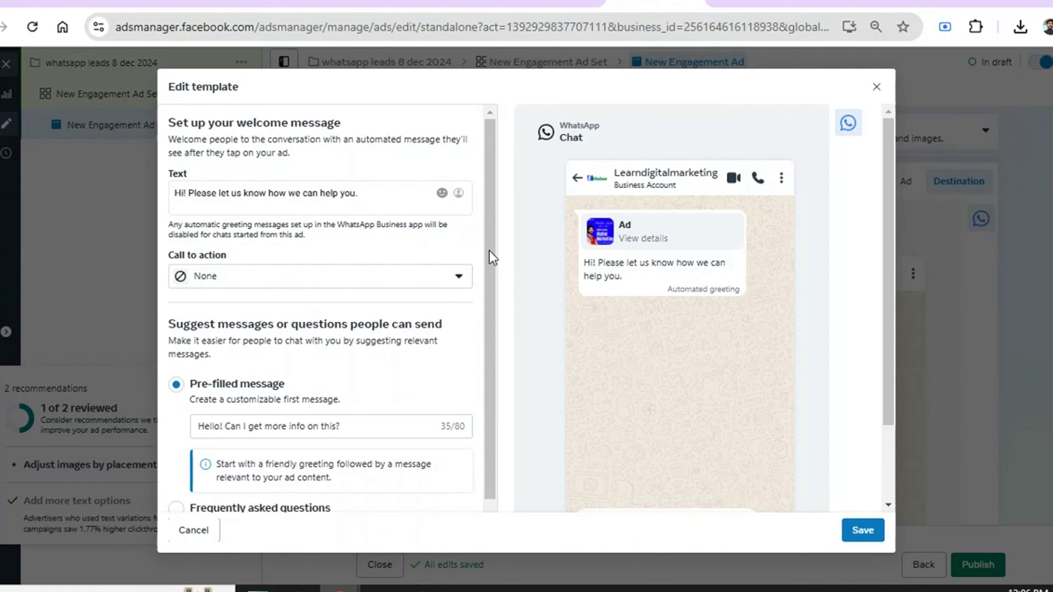
pyautogui.click(364, 199)
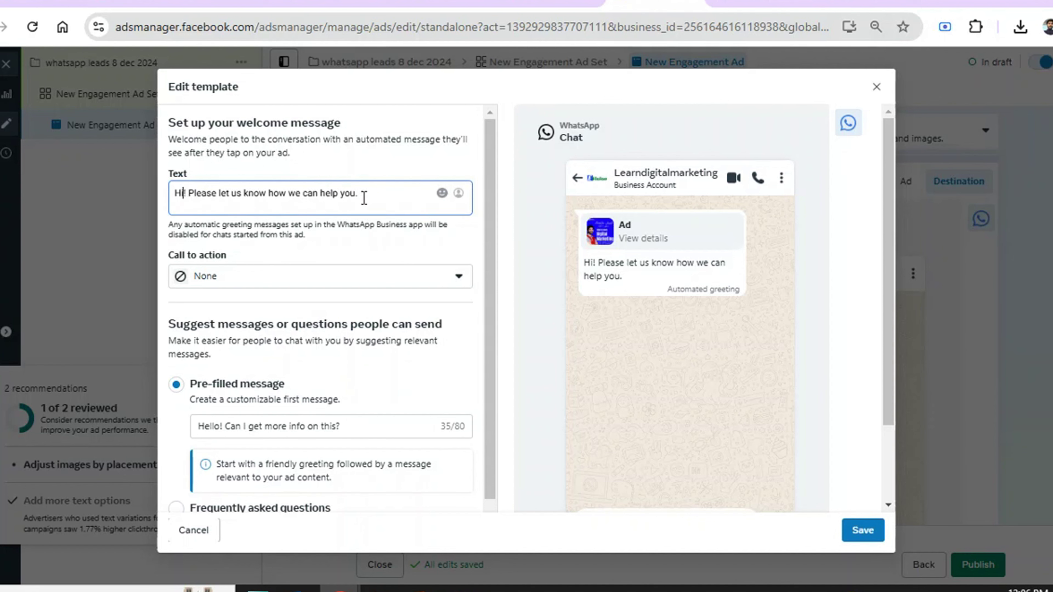
pyautogui.write('welc')
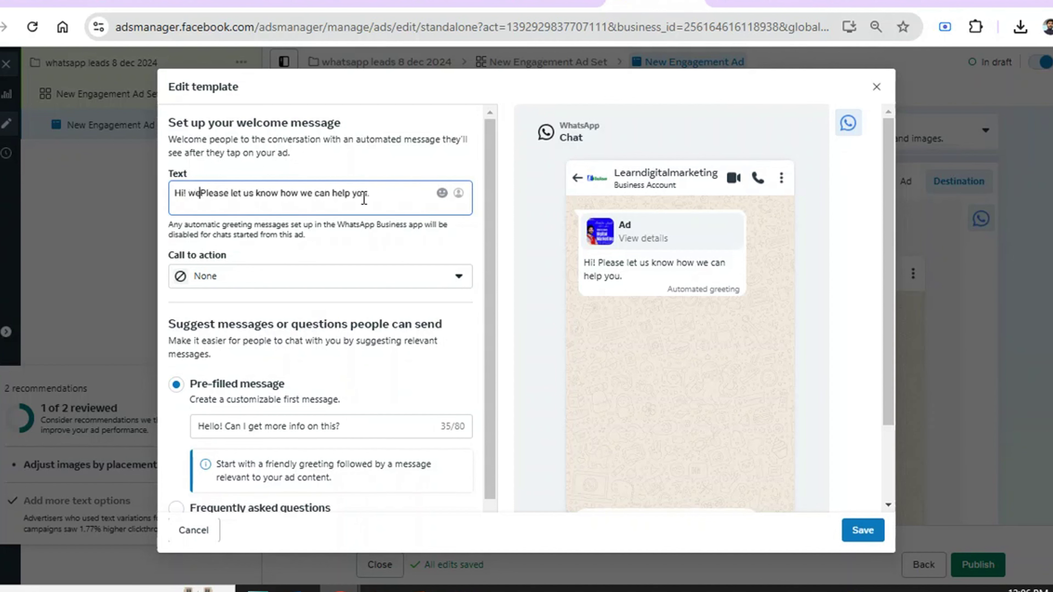
pyautogui.write('om to a')
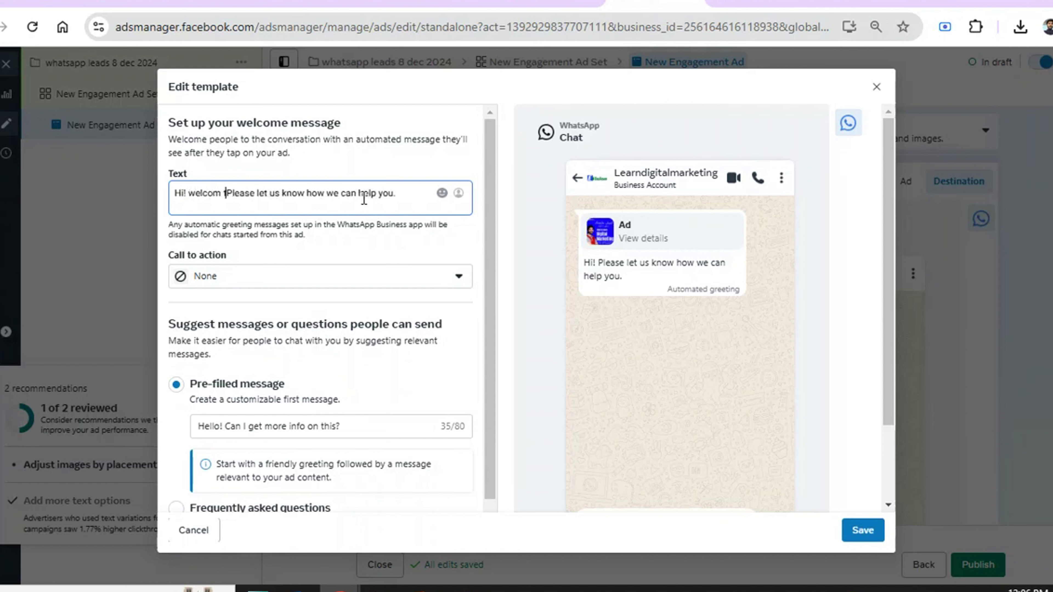
pyautogui.write('bc.')
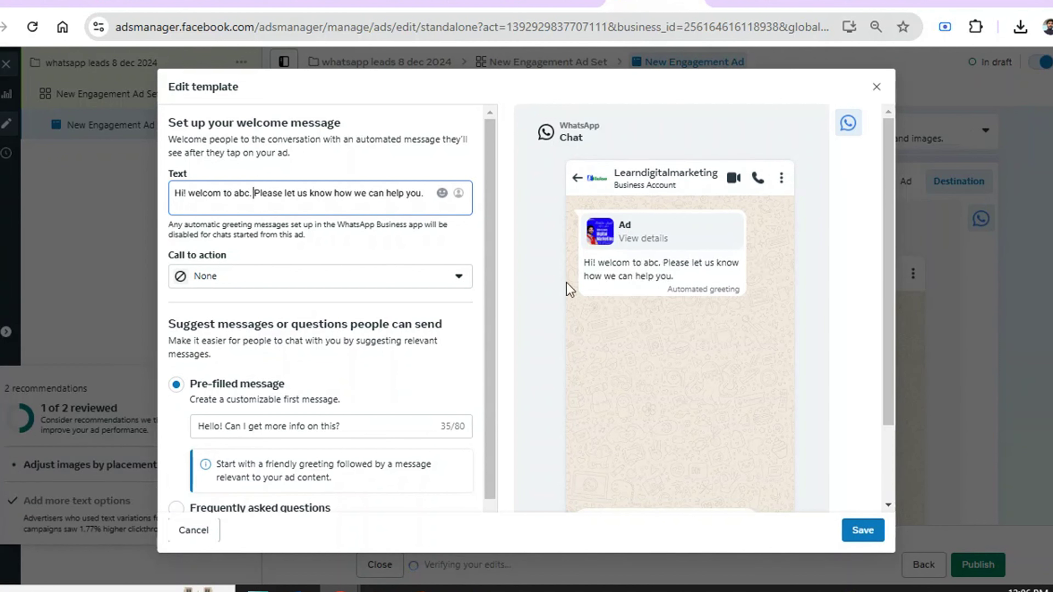
# Step: Set the welcome message's call to action to Visit website, and reopen the call to action choices
pyautogui.click(419, 278)
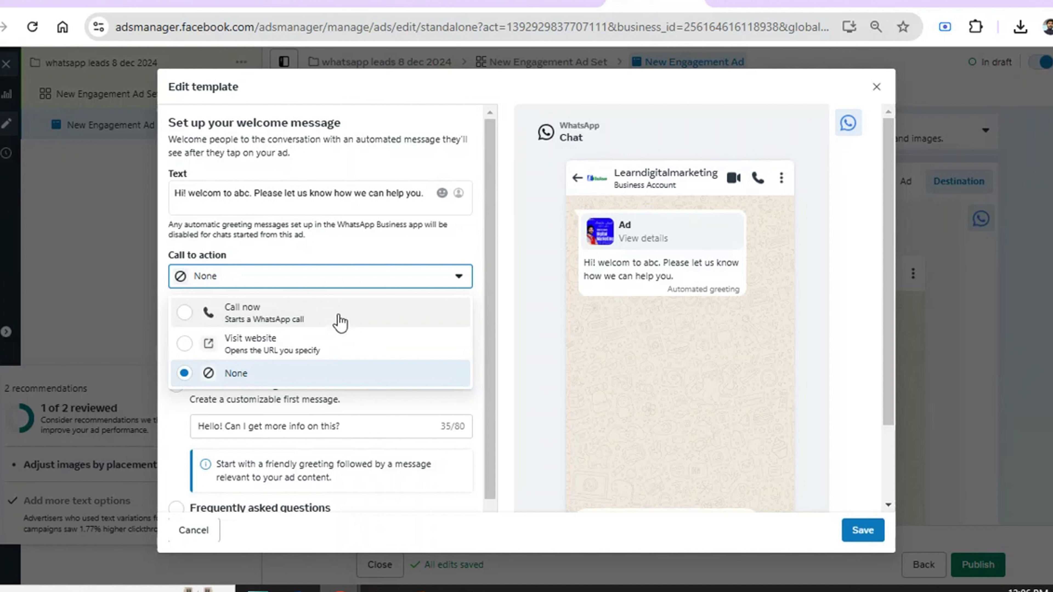
pyautogui.click(349, 250)
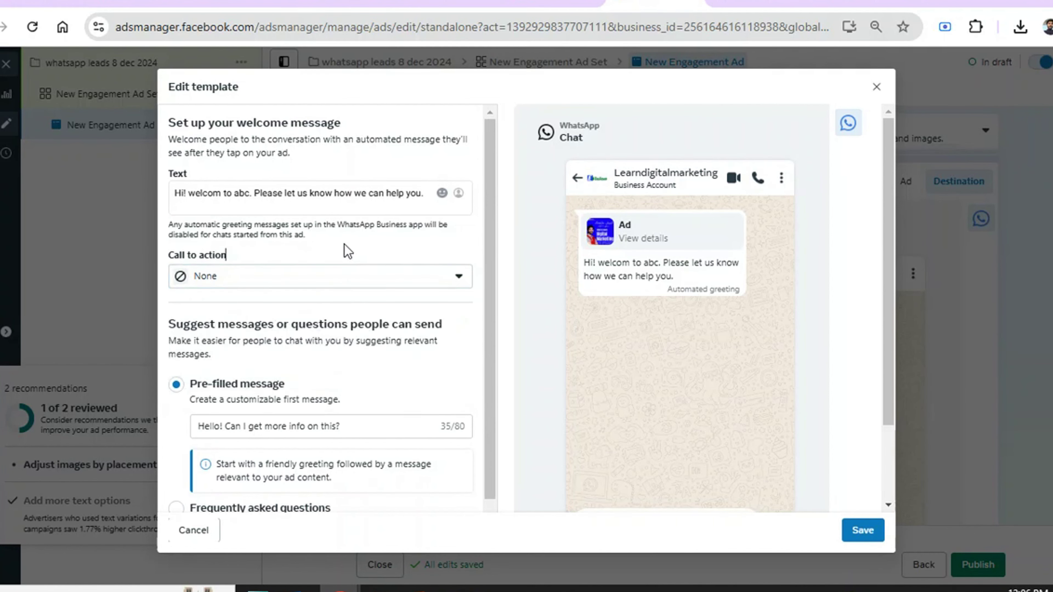
pyautogui.click(261, 284)
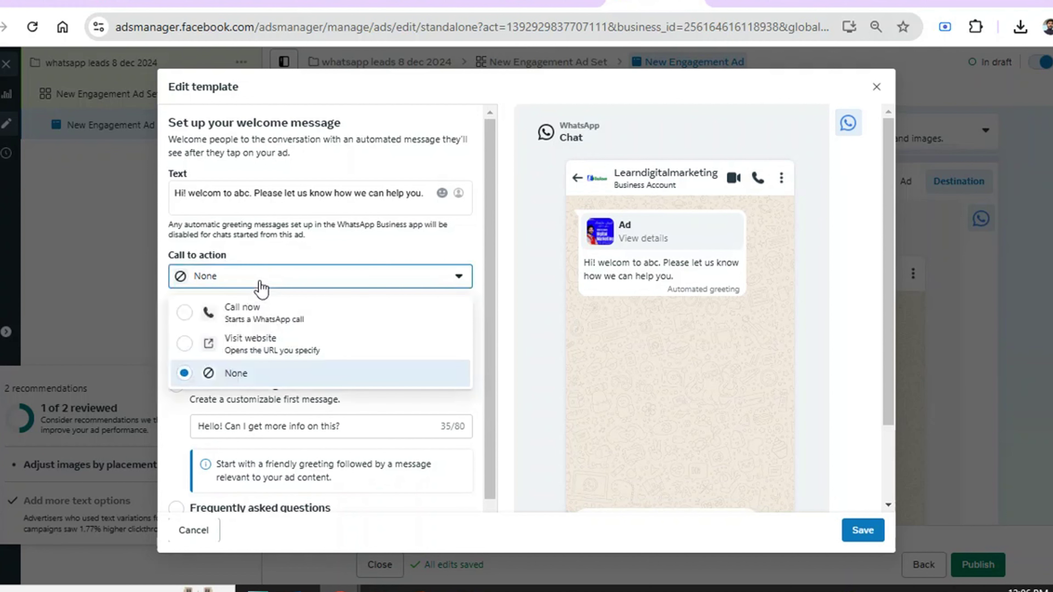
pyautogui.click(270, 343)
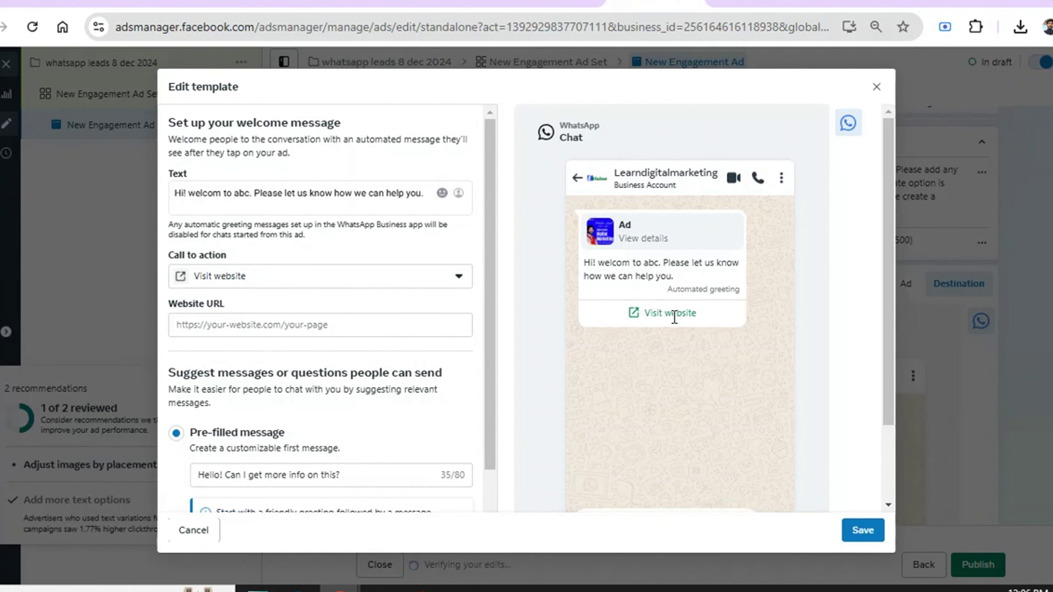
pyautogui.click(369, 277)
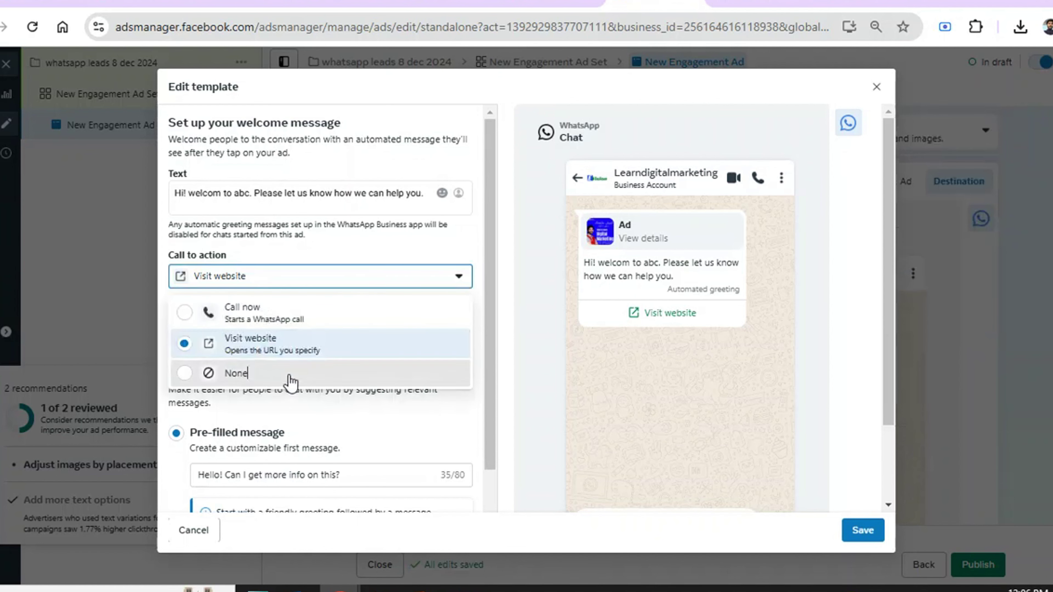
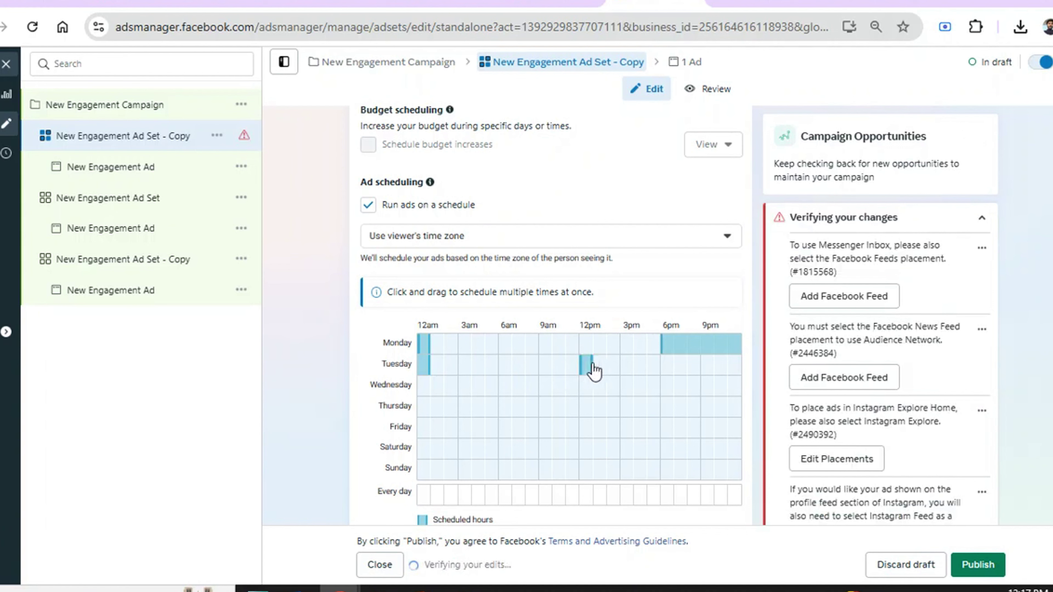
# Step: Schedule the copied ad set's Tuesday ads for 12am to 2am and 12pm to midnight
pyautogui.moveTo(594, 369); pyautogui.dragTo(723, 377)
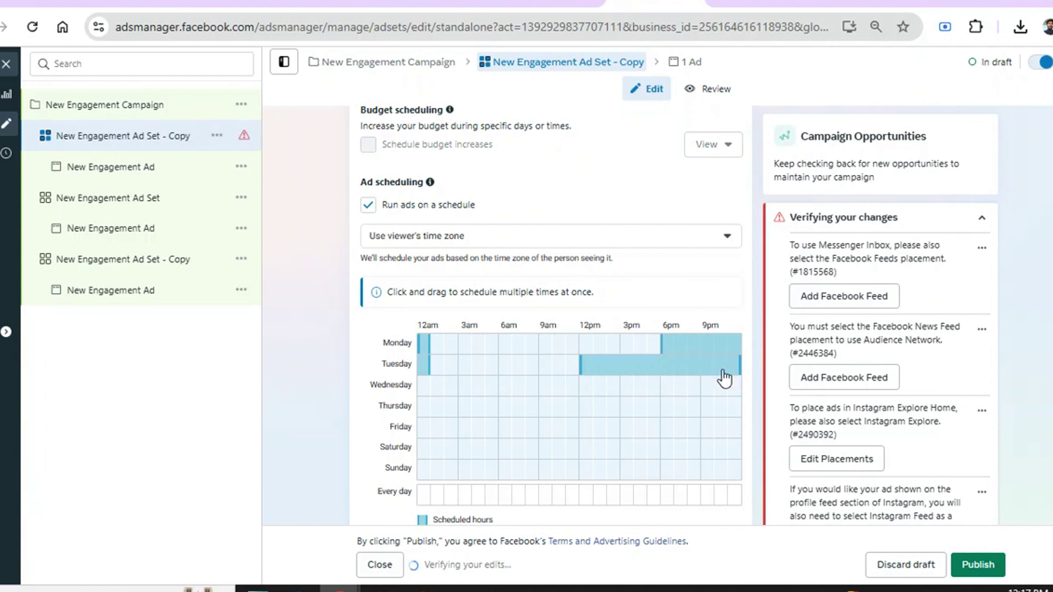
pyautogui.click(425, 366)
pyautogui.moveTo(427, 372); pyautogui.dragTo(444, 371)
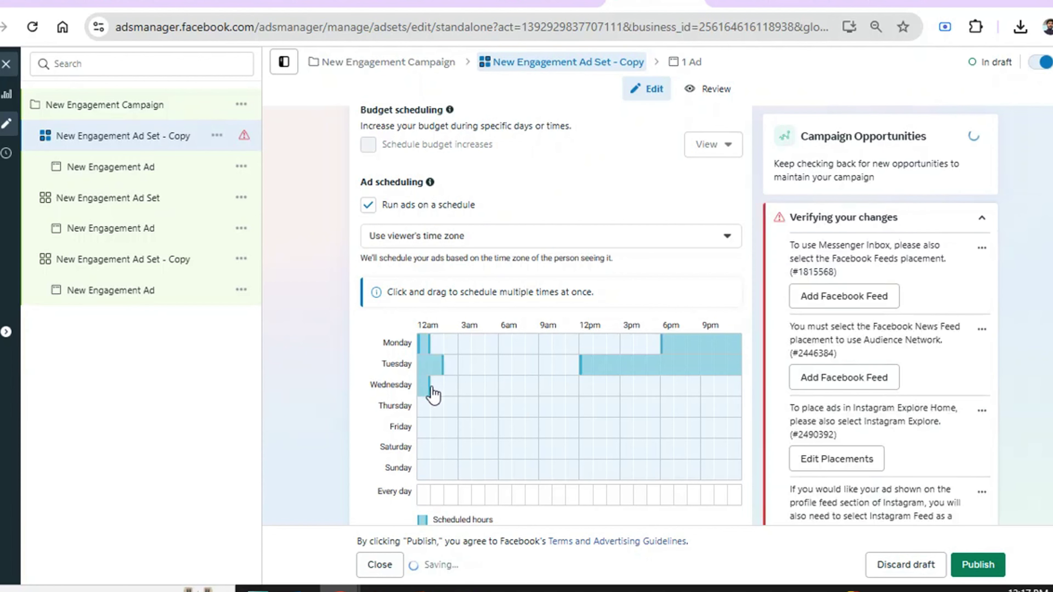
# Step: Schedule the Wednesday ads for 12am to 3am and 12pm to midnight
pyautogui.click(421, 389)
pyautogui.click(451, 388)
pyautogui.click(428, 387)
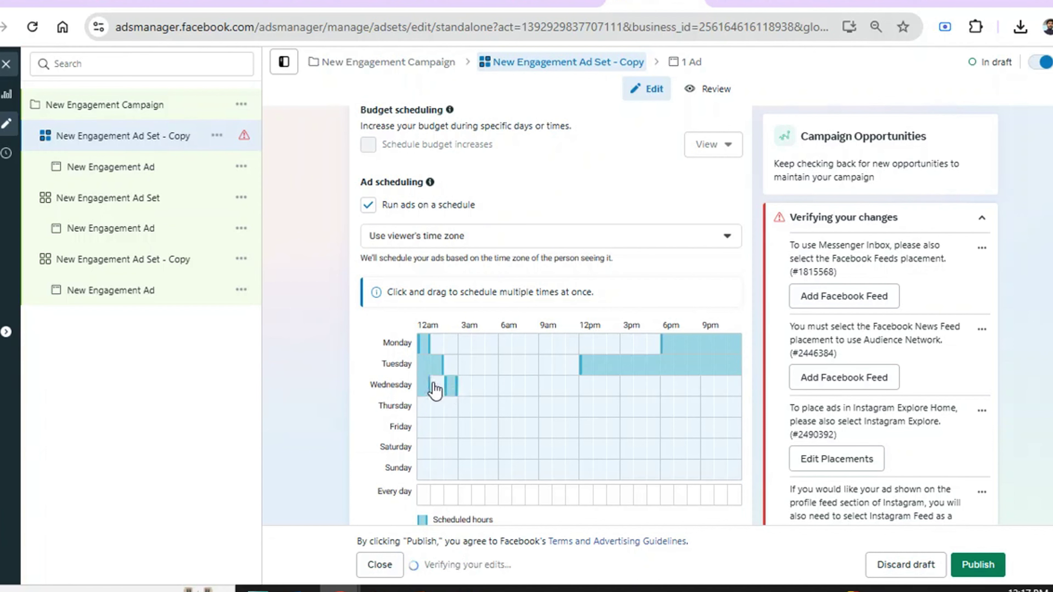
pyautogui.click(434, 387)
pyautogui.moveTo(589, 393); pyautogui.dragTo(736, 404)
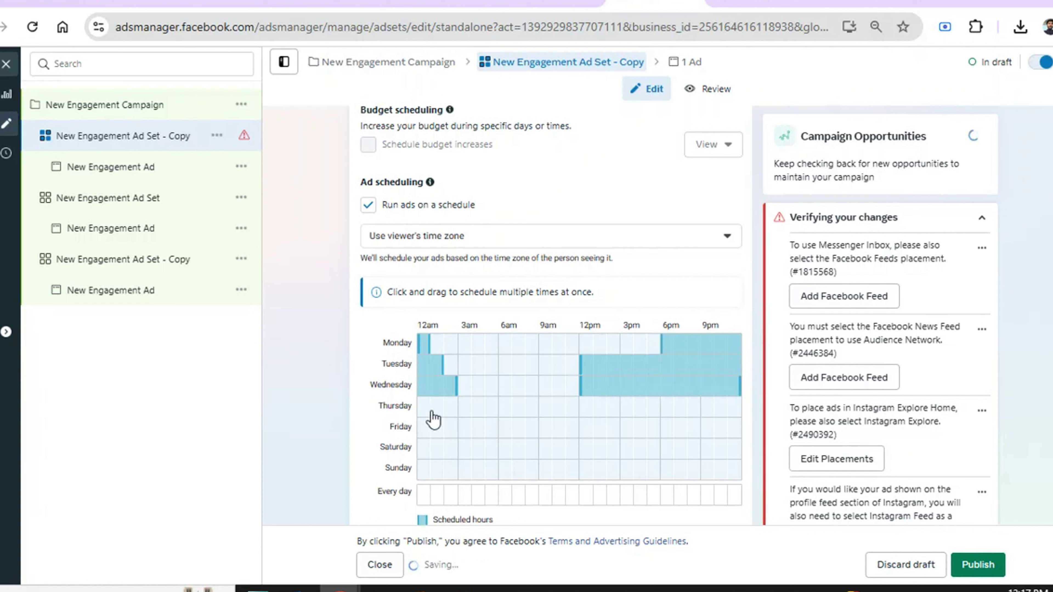
# Step: Schedule Thursday ads from 12am to 3am and Friday ads from 12am to 4am, plus 12pm to midnight on both days
pyautogui.moveTo(423, 411); pyautogui.dragTo(448, 420)
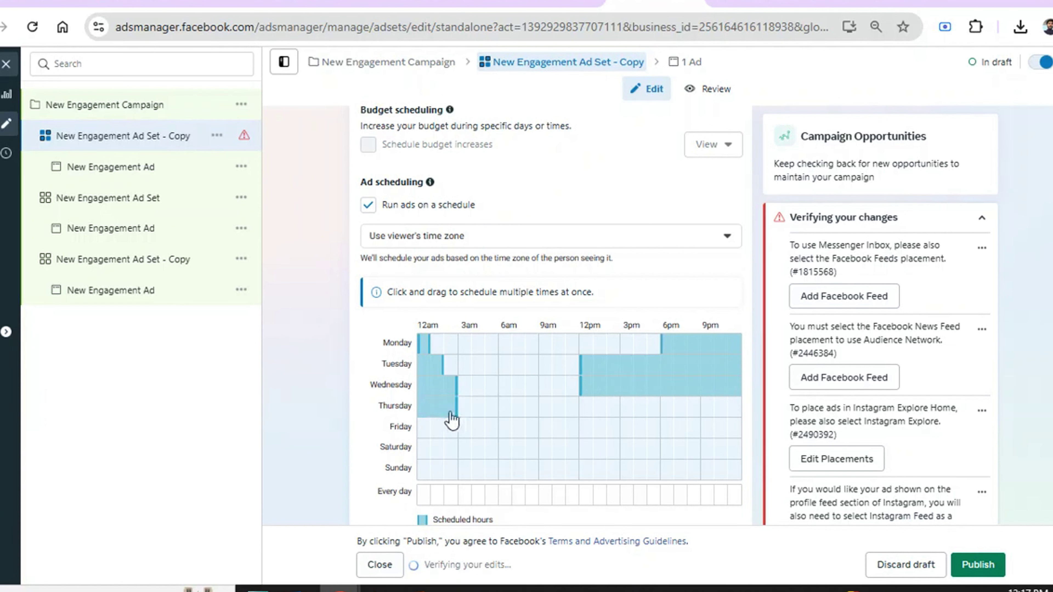
pyautogui.click(588, 411)
pyautogui.moveTo(589, 412); pyautogui.dragTo(738, 416)
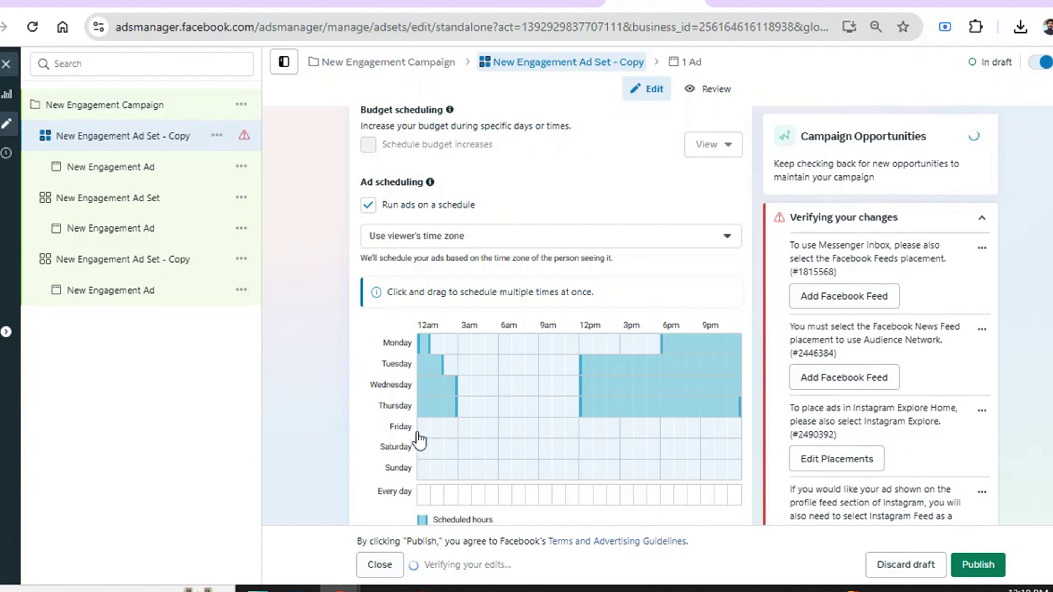
pyautogui.moveTo(420, 432); pyautogui.dragTo(467, 436)
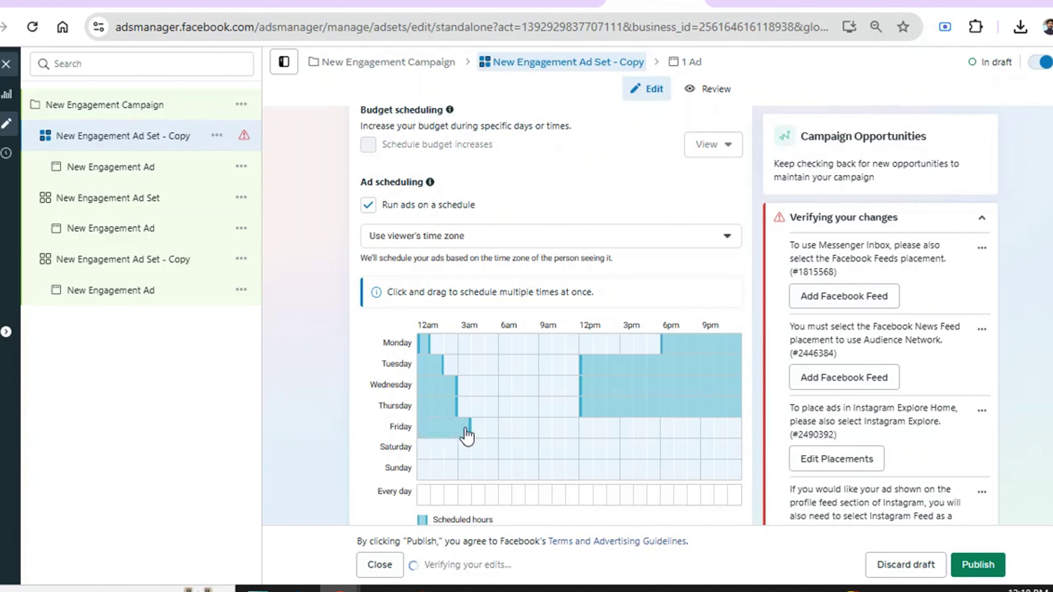
pyautogui.moveTo(589, 431); pyautogui.dragTo(738, 437)
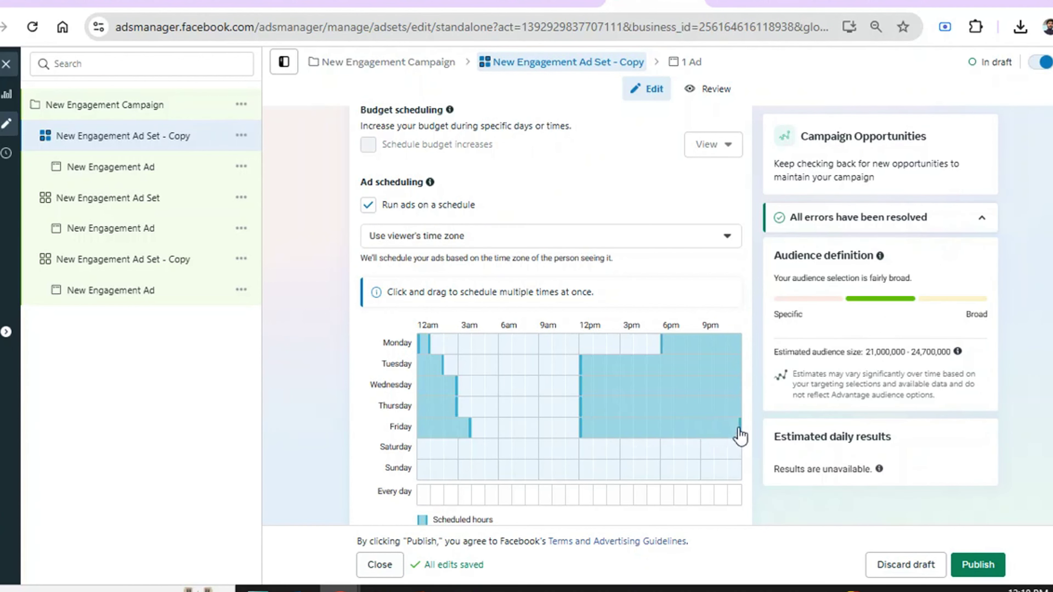
# Step: Schedule Saturday ads from 12am to 5am and Sunday ads from 12am to 3am, plus 12pm to midnight on both days
pyautogui.click(422, 455)
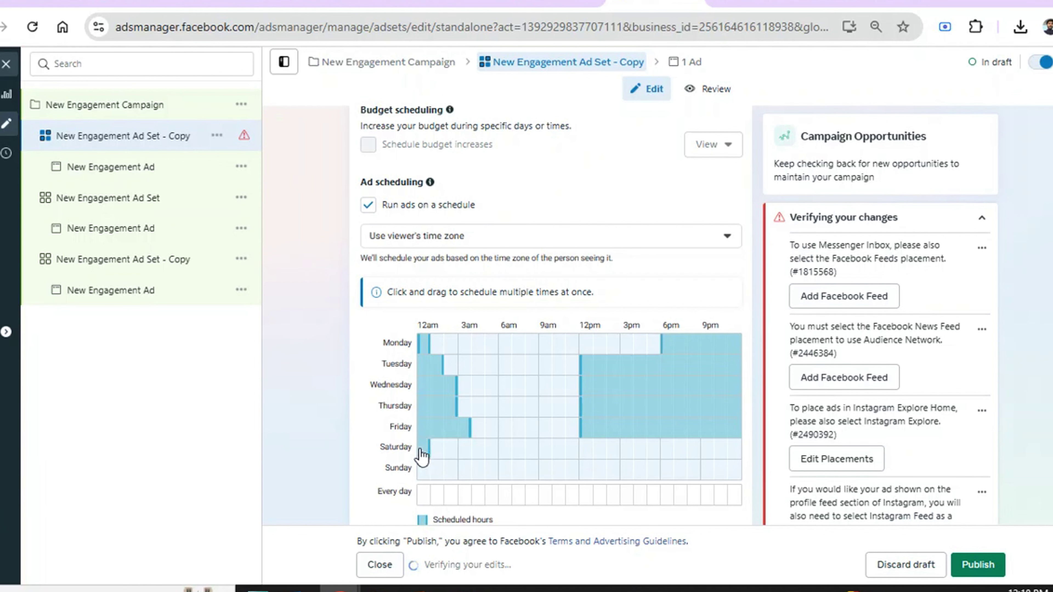
pyautogui.moveTo(423, 454); pyautogui.dragTo(483, 458)
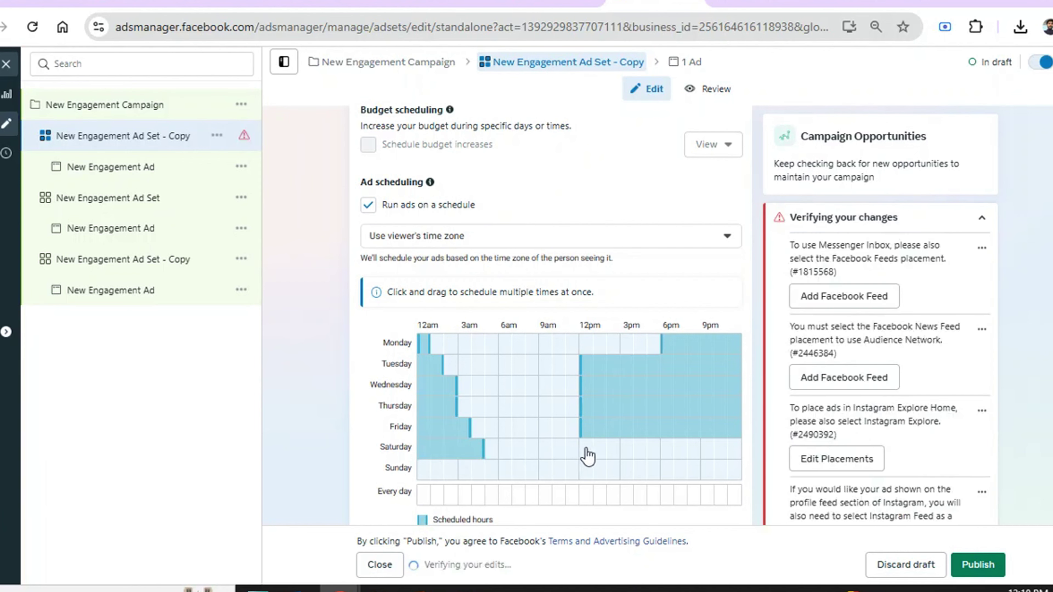
pyautogui.moveTo(588, 457); pyautogui.dragTo(742, 465)
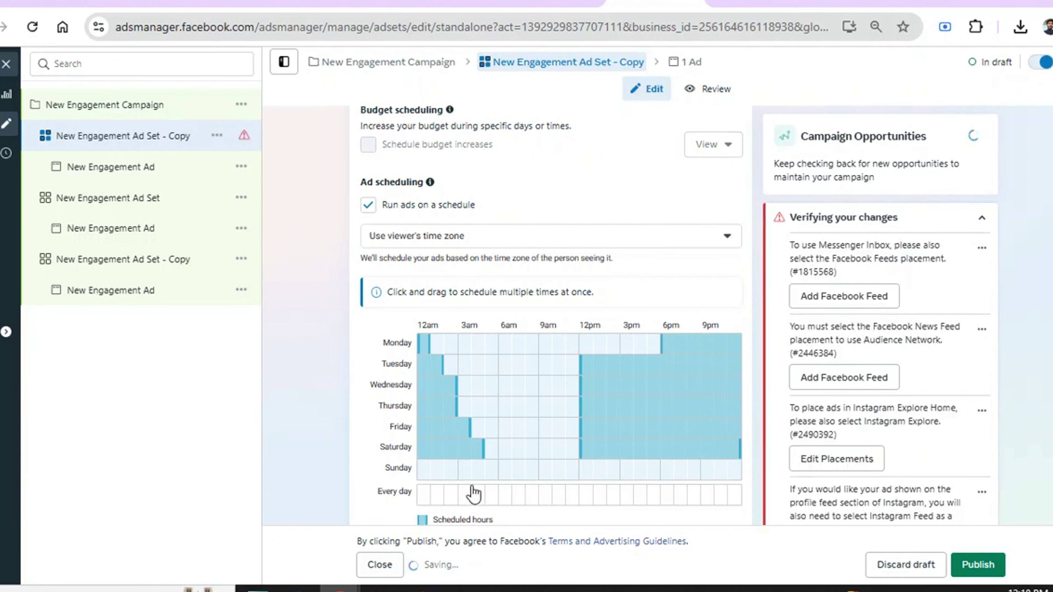
pyautogui.moveTo(423, 473); pyautogui.dragTo(452, 480)
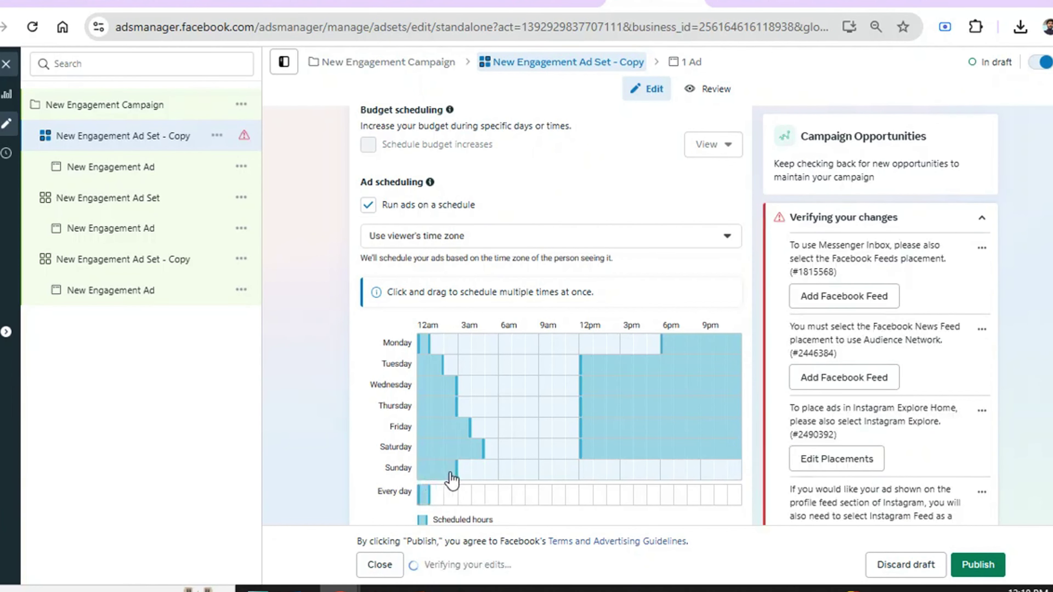
pyautogui.moveTo(583, 470); pyautogui.dragTo(740, 471)
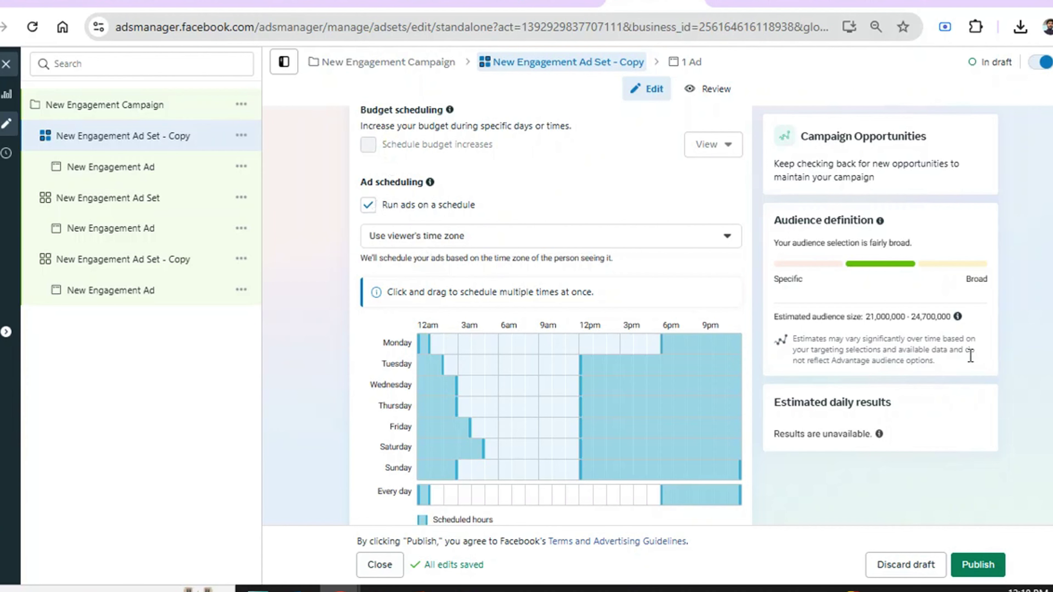
# Step: Narrow the ad set's included audience location from Pakistan to Islamabad, Islamabad Capital Territory
pyautogui.scroll(-7, 550, 316)
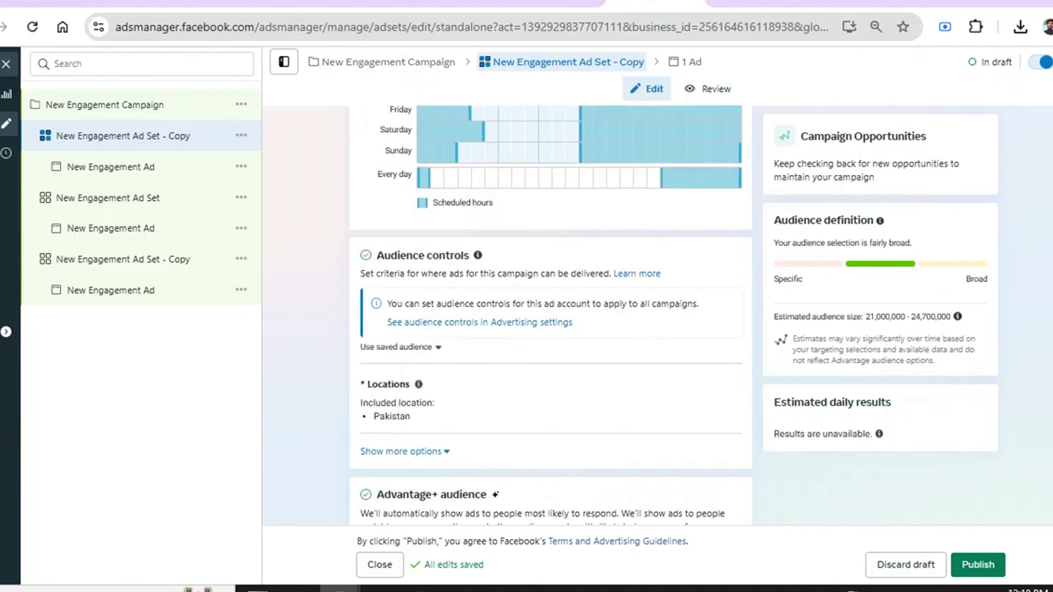
pyautogui.scroll(-1, 550, 316)
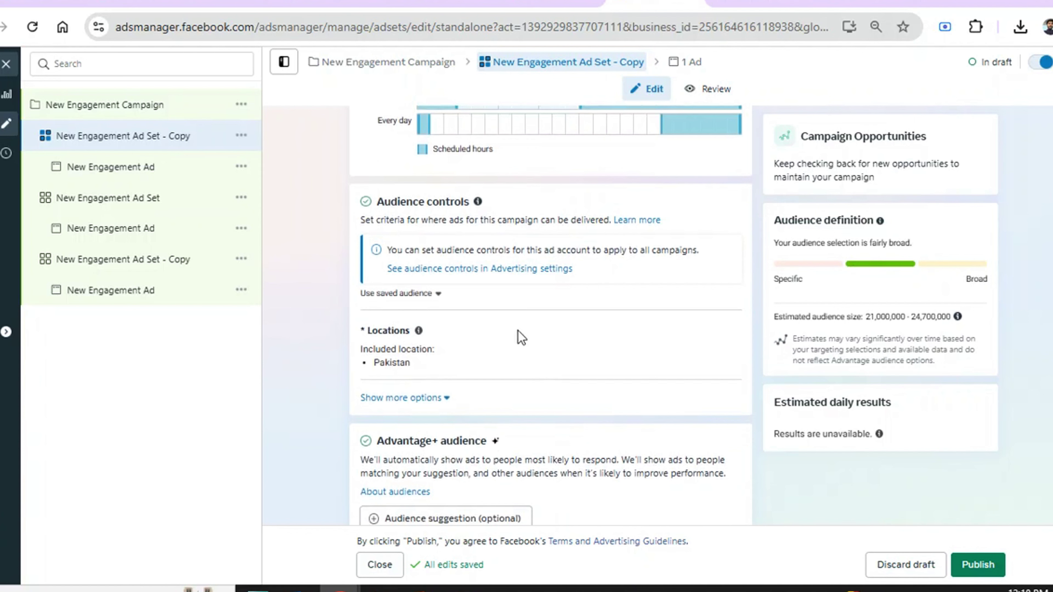
pyautogui.click(725, 334)
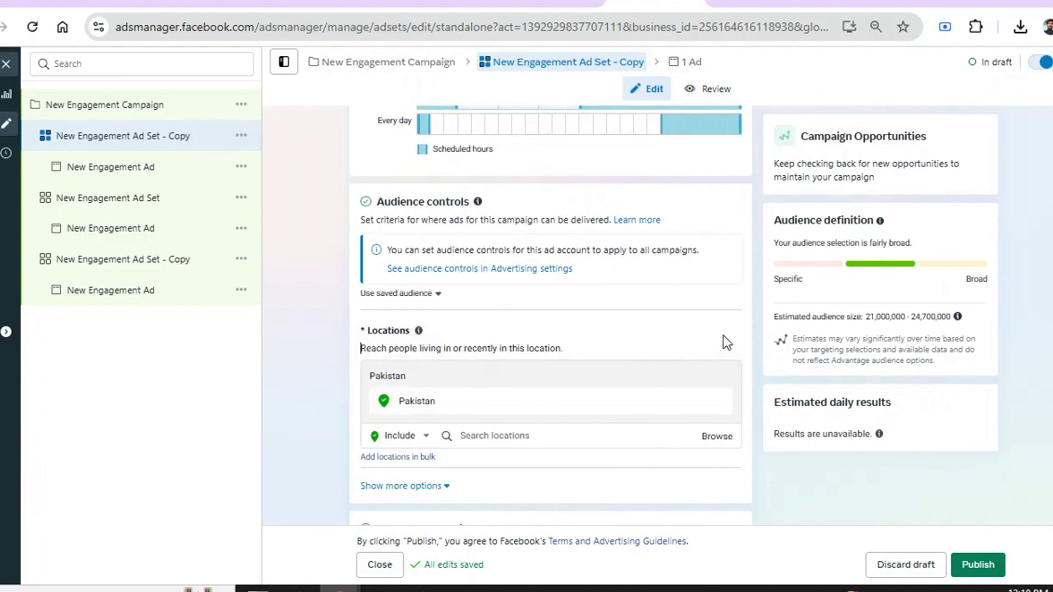
pyautogui.click(625, 437)
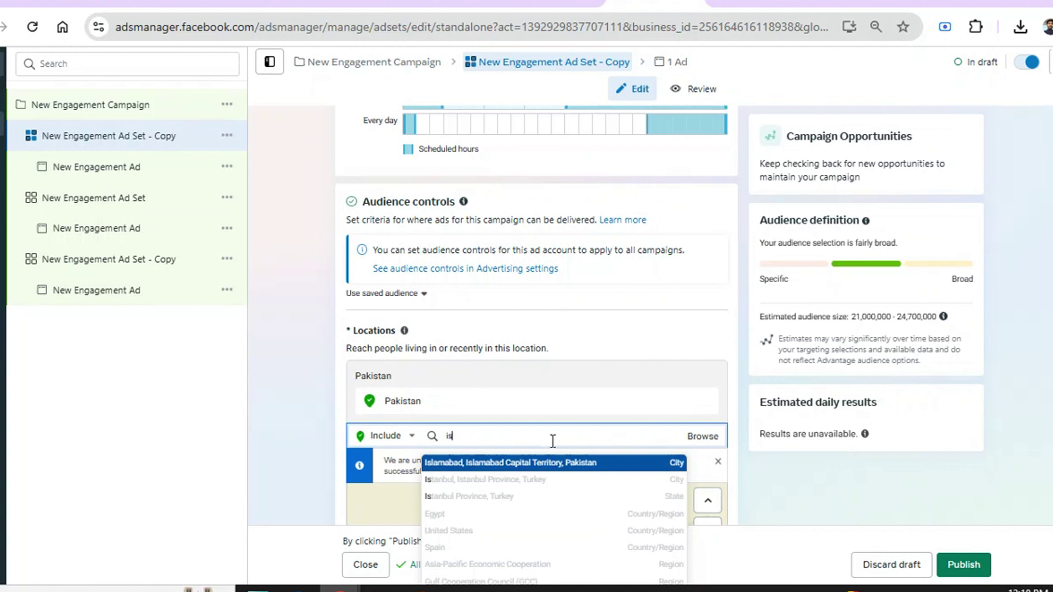
pyautogui.click(556, 464)
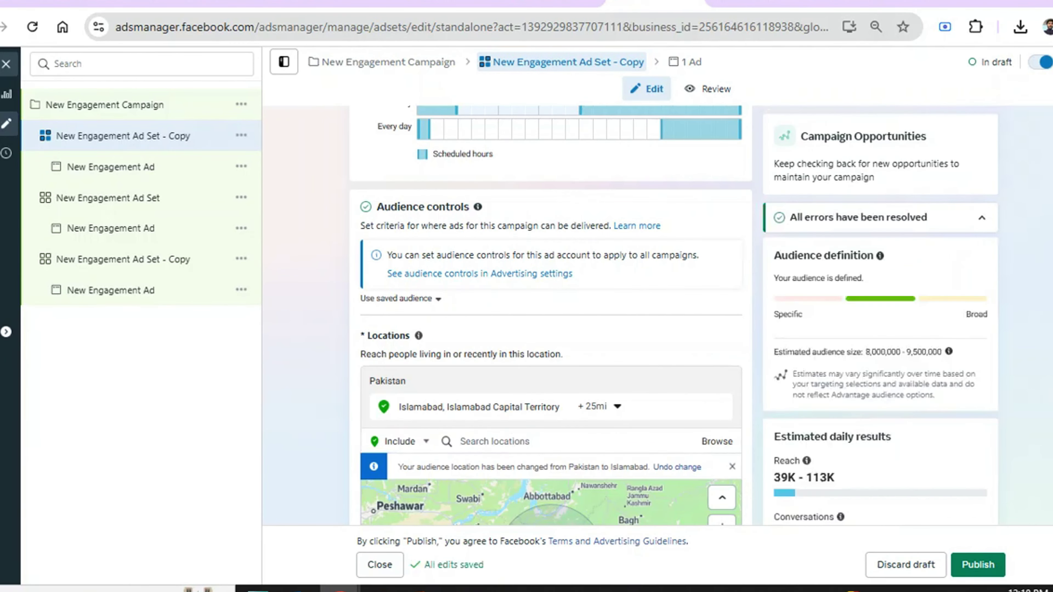
# Step: Add Lahore, Punjab, Pakistan as a second included location and inspect its area on the map
pyautogui.scroll(-2, 551, 315)
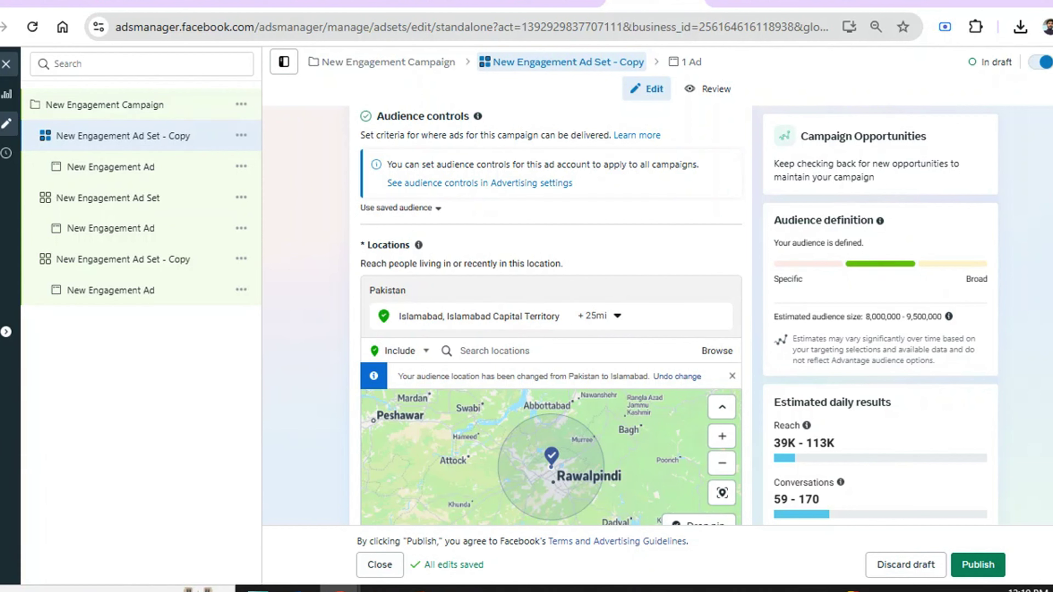
pyautogui.scroll(-3, 551, 315)
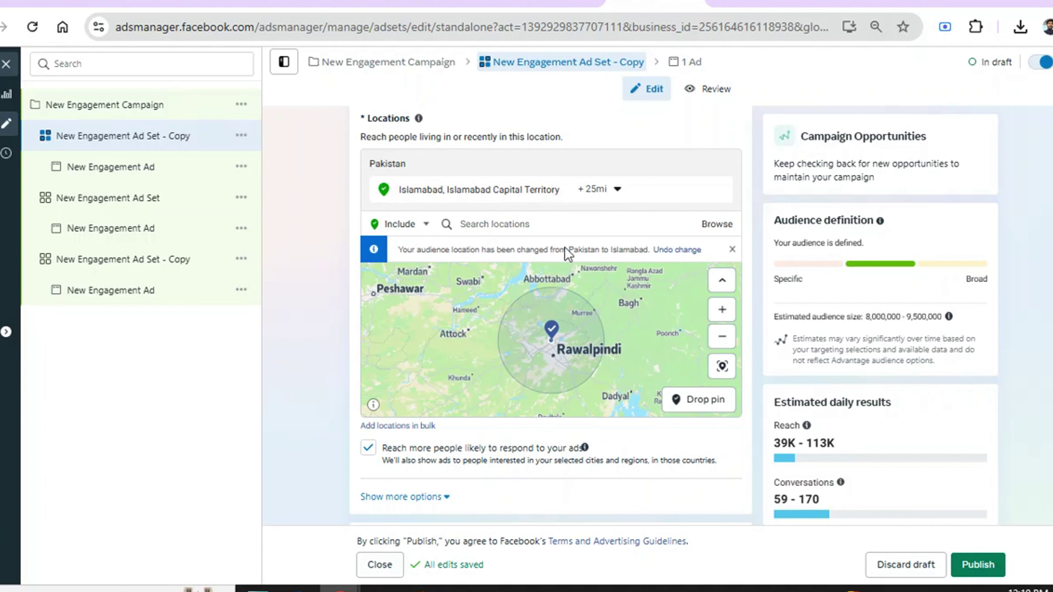
pyautogui.click(553, 225)
pyautogui.write('lahore')
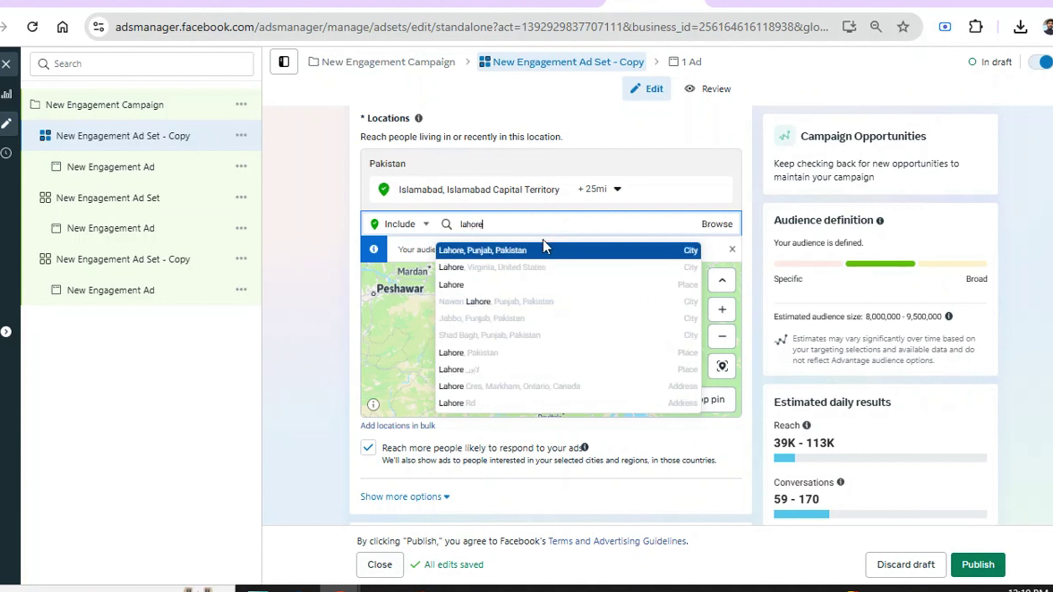
pyautogui.click(544, 251)
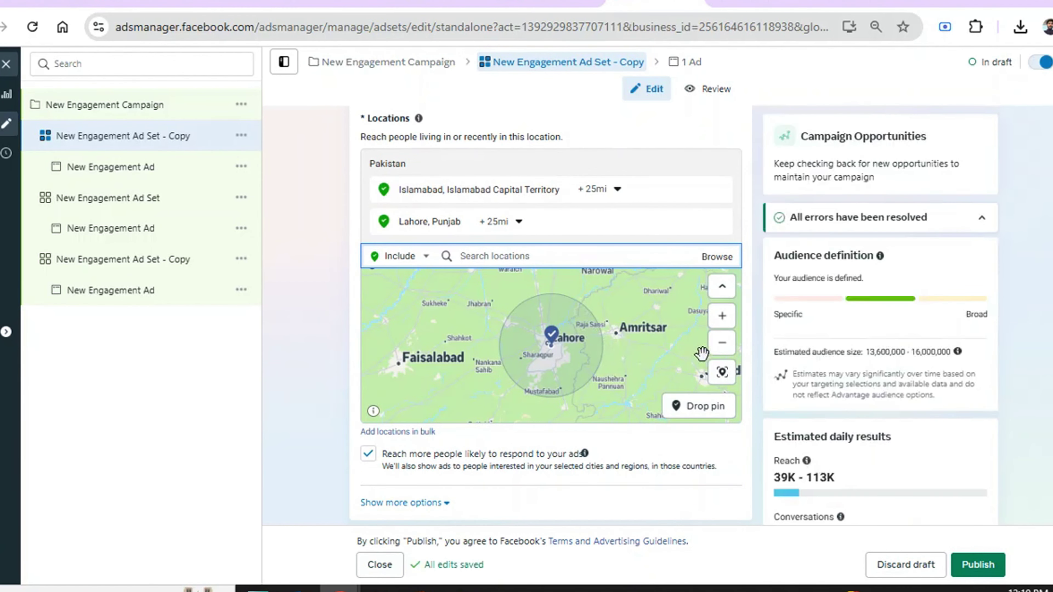
pyautogui.click(721, 321)
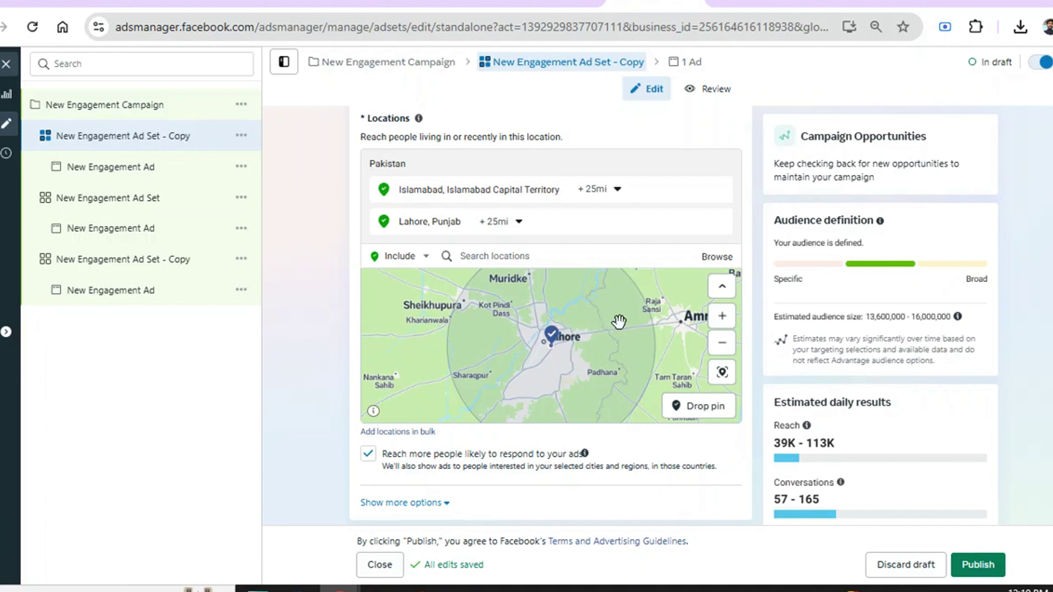
# Step: Set the targeting radius around Lahore, Punjab to 10 miles
pyautogui.click(518, 223)
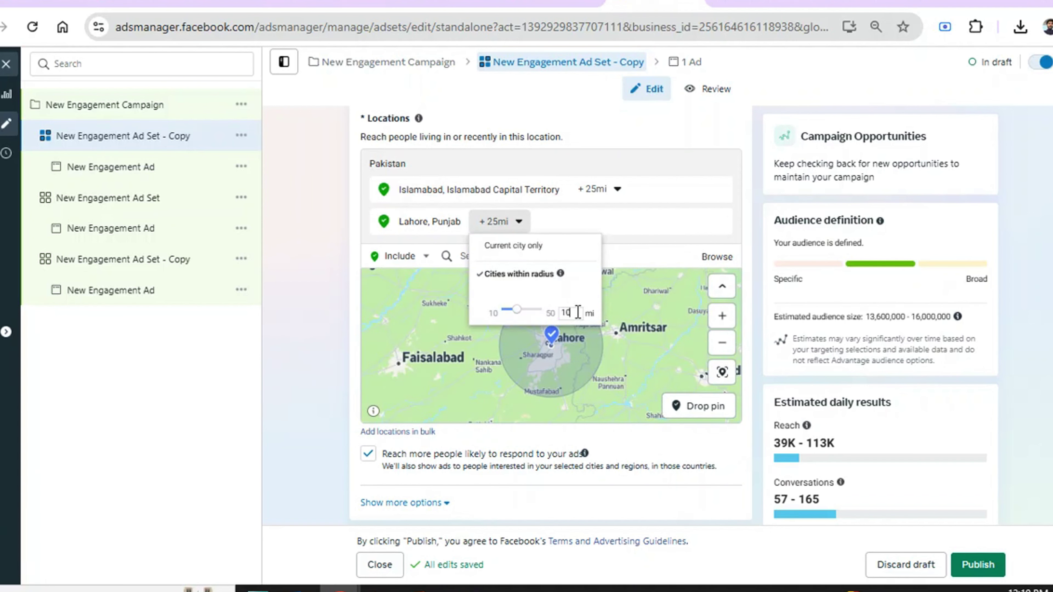
pyautogui.write('10')
pyautogui.press('Return')
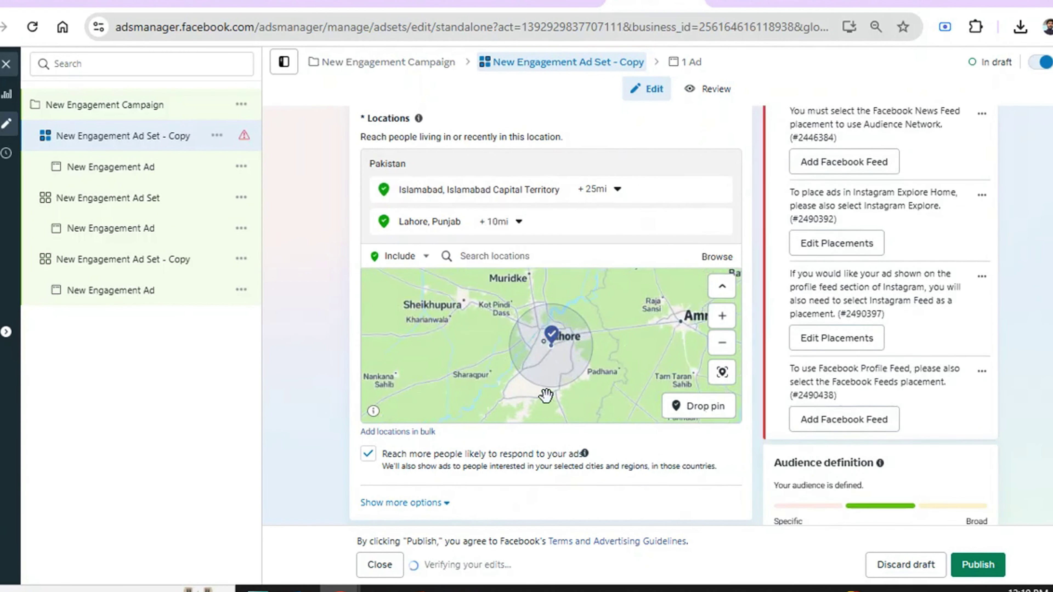
# Step: Set the targeting radius around Islamabad to 15 miles and inspect the covered Islamabad and Rawalpindi area on the map
pyautogui.click(465, 200)
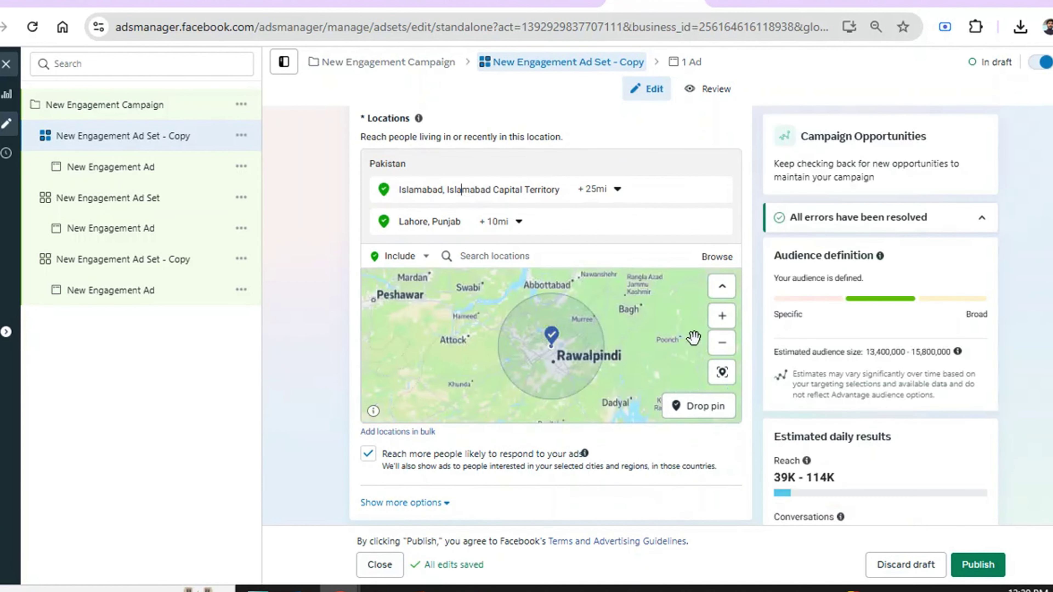
pyautogui.click(727, 320)
pyautogui.click(726, 320)
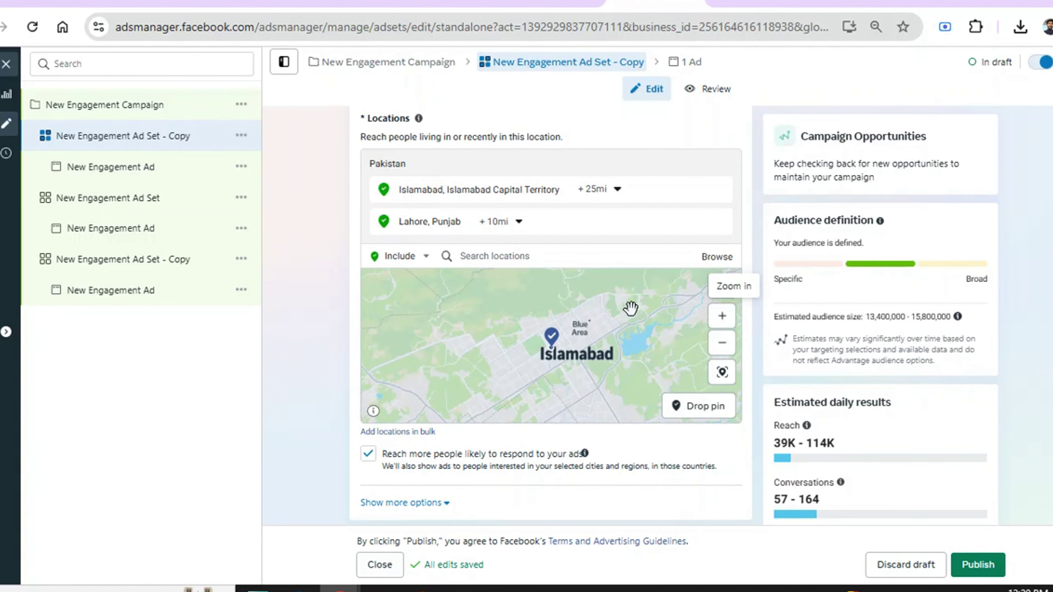
pyautogui.click(599, 190)
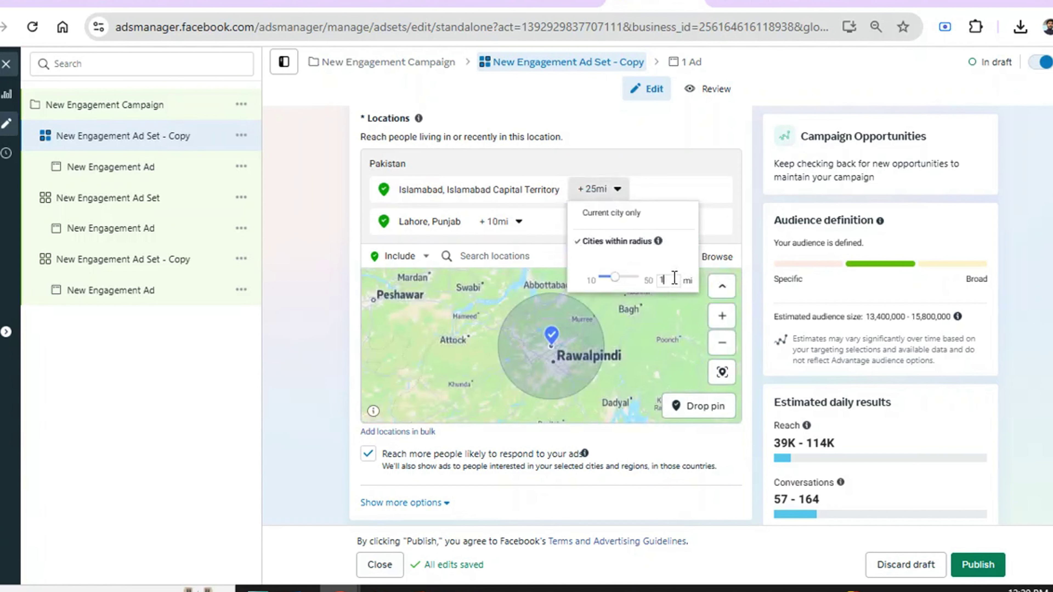
pyautogui.click(623, 306)
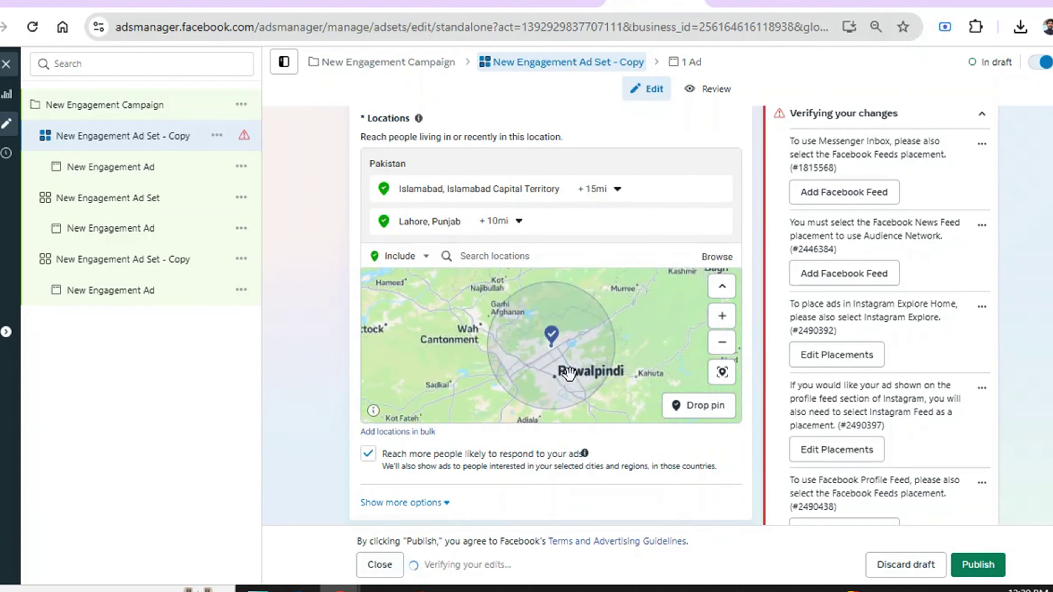
pyautogui.click(721, 322)
pyautogui.moveTo(617, 351); pyautogui.dragTo(574, 306)
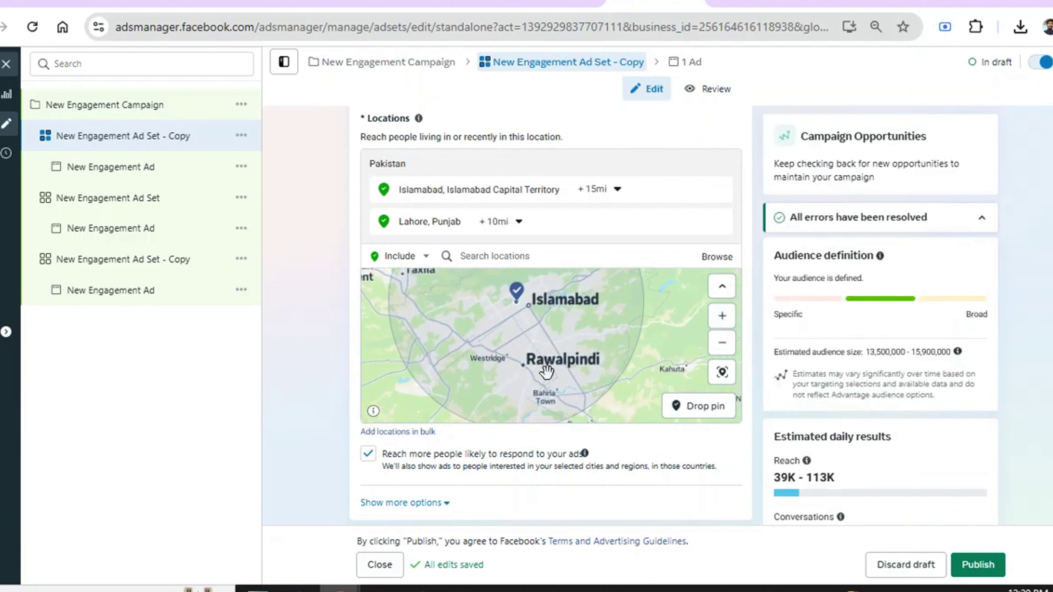
# Step: Drop a location pin southwest of Islamabad and west of Rawalpindi, at about (33.6105, 72.9841)
pyautogui.click(722, 373)
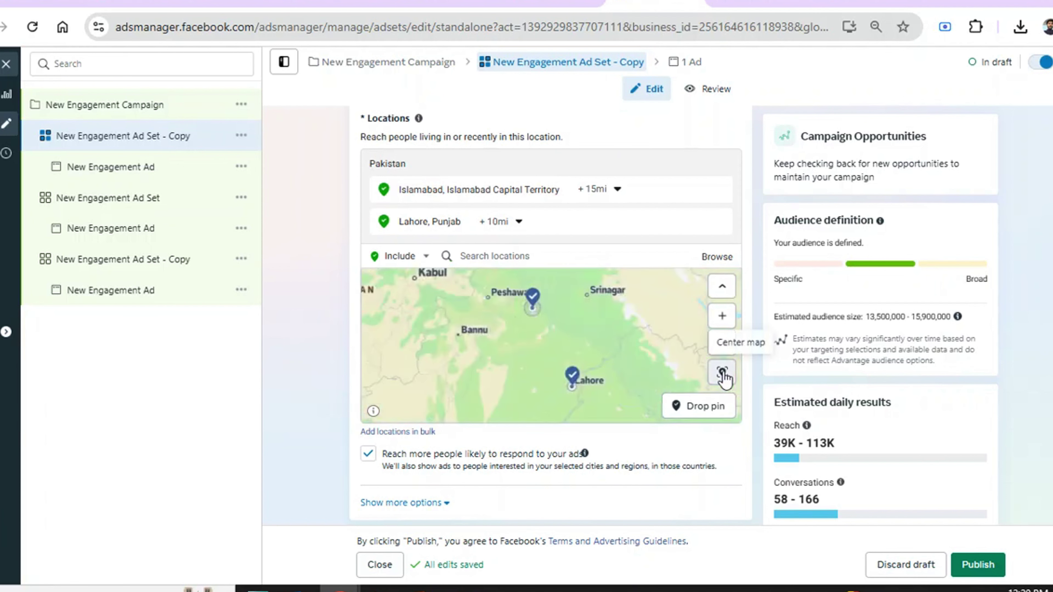
pyautogui.click(722, 321)
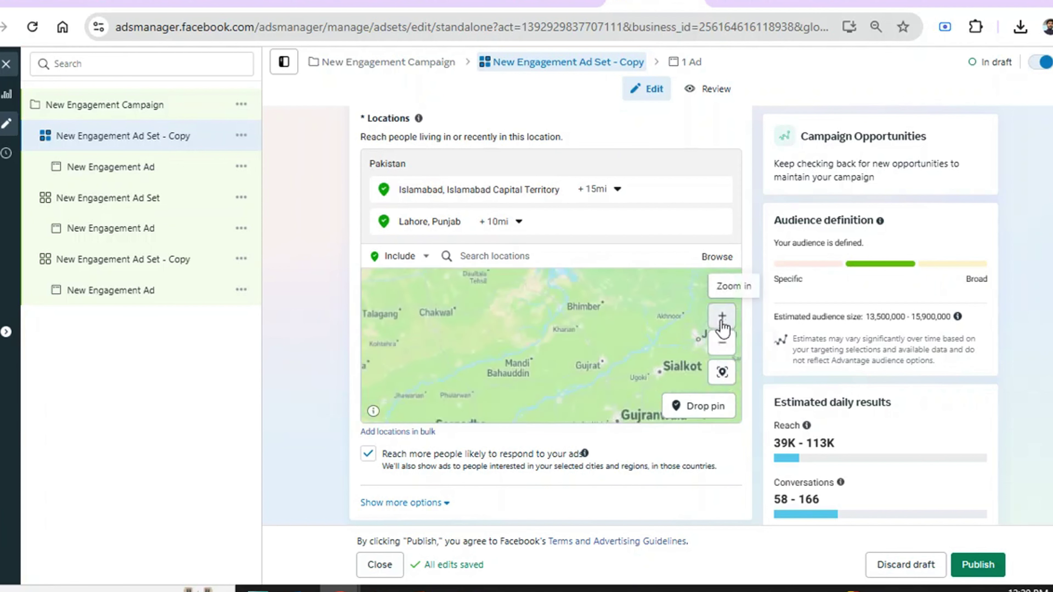
pyautogui.moveTo(602, 330); pyautogui.dragTo(606, 387)
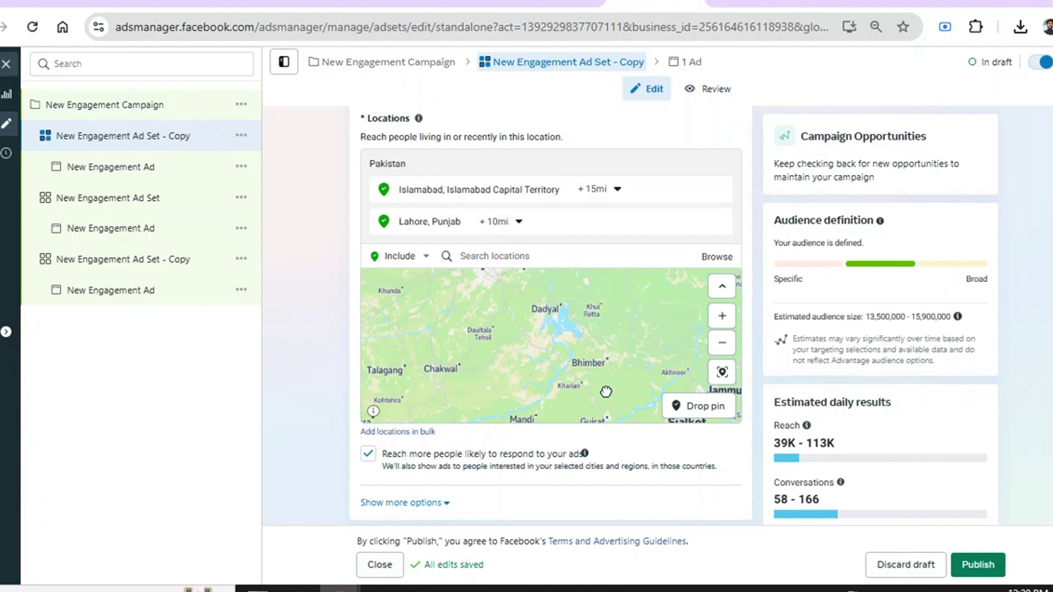
pyautogui.click(448, 192)
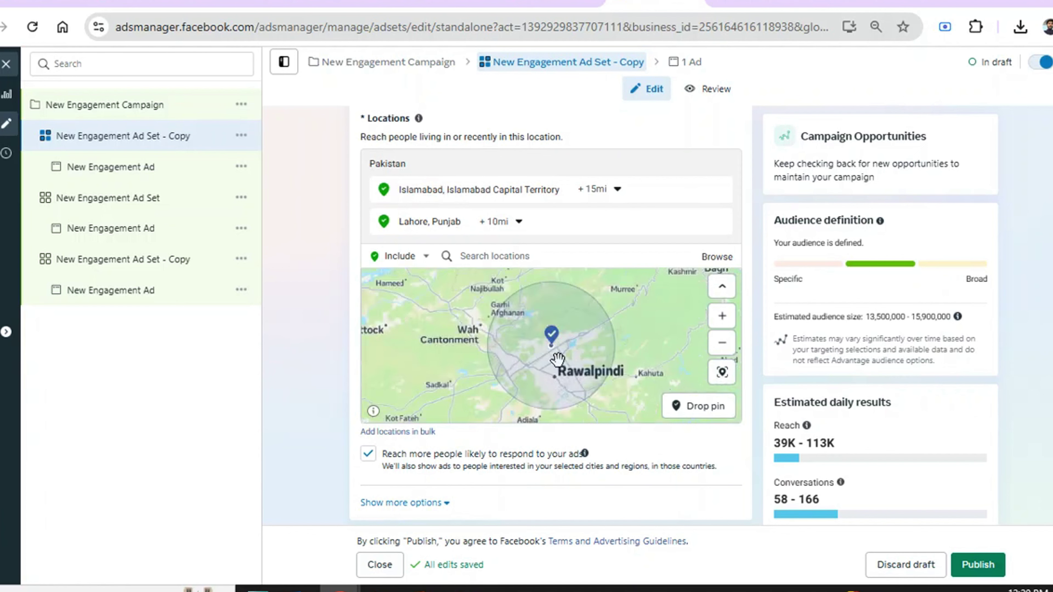
pyautogui.click(722, 322)
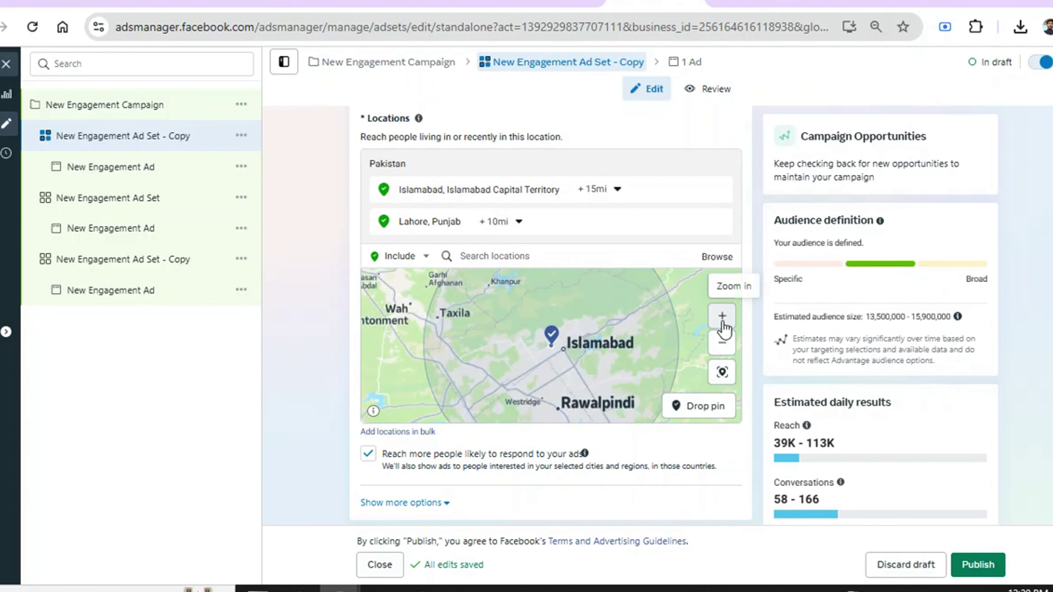
pyautogui.click(718, 410)
pyautogui.click(523, 397)
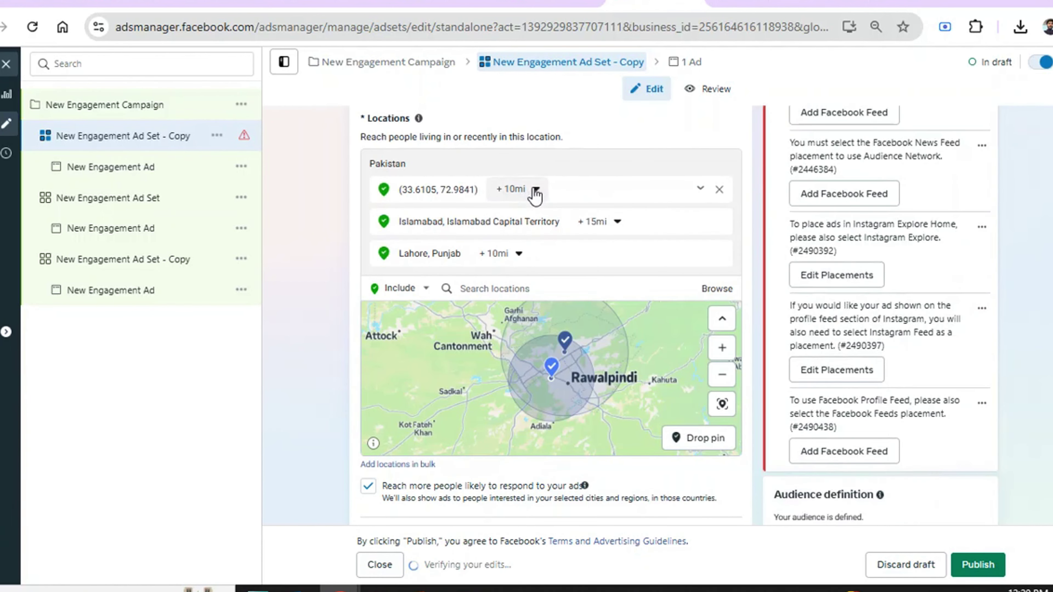
# Step: Set the dropped pin's radius to 1 mile and make it an excluded location
pyautogui.click(536, 190)
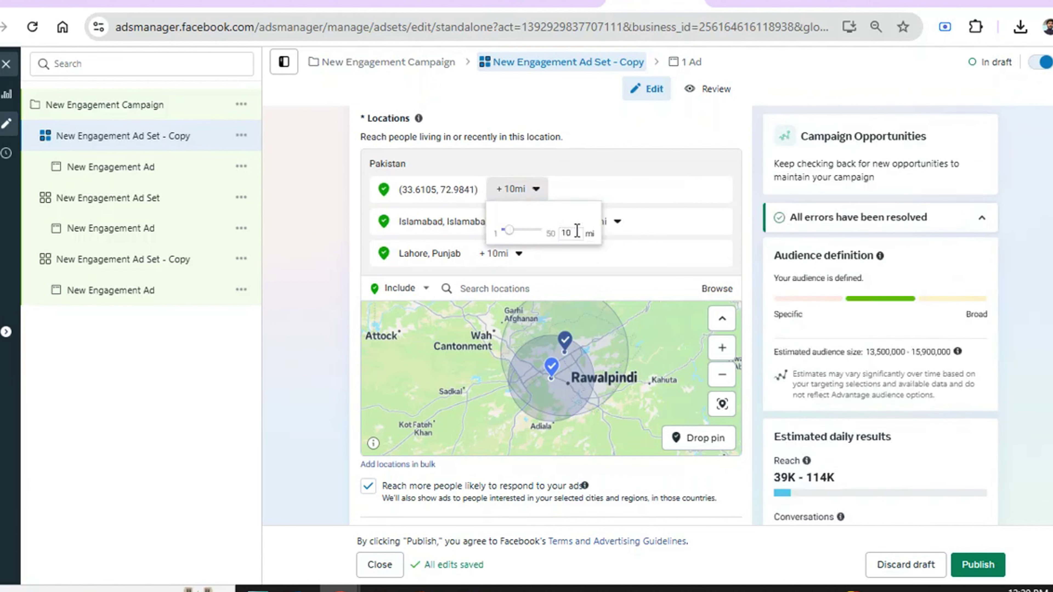
pyautogui.press('Return')
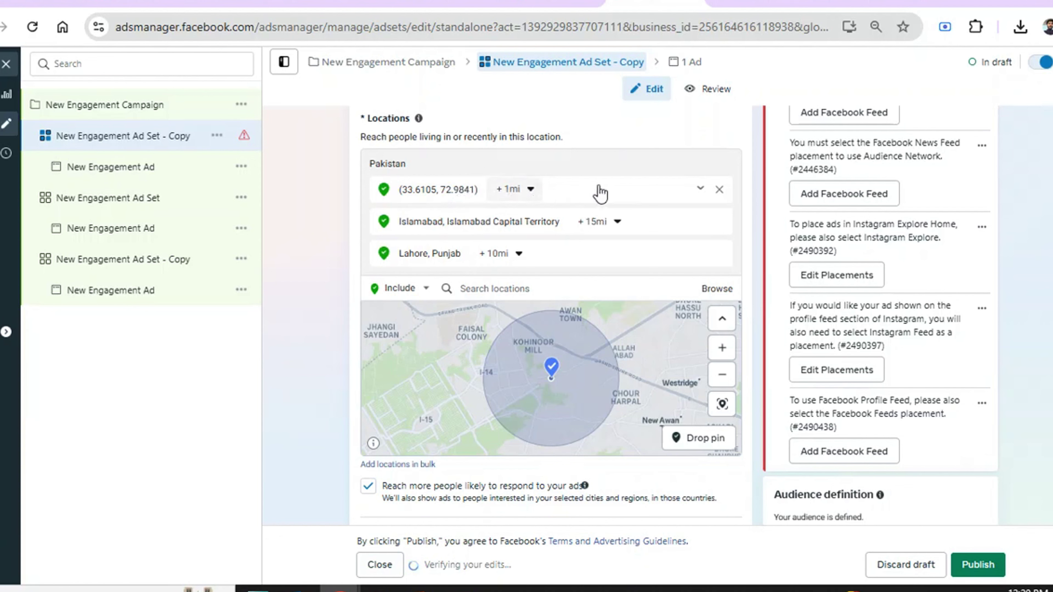
pyautogui.click(703, 192)
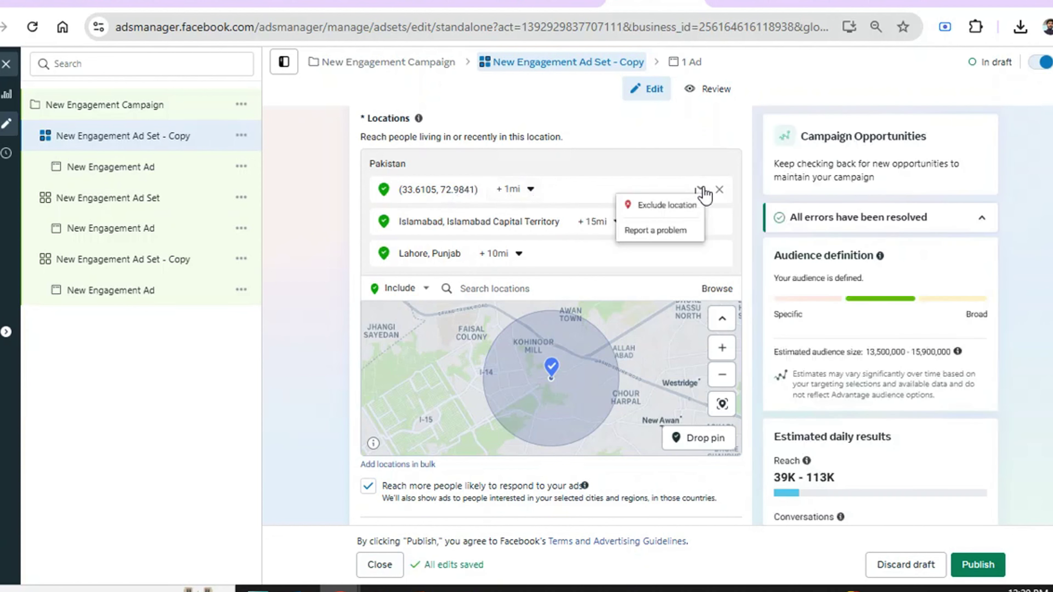
pyautogui.click(675, 210)
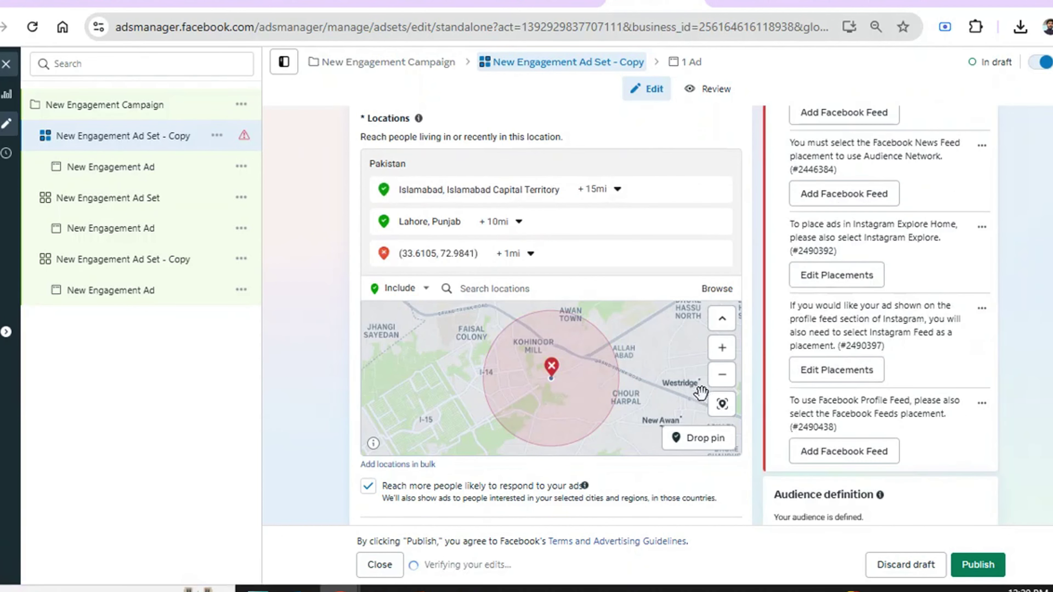
pyautogui.click(722, 375)
pyautogui.click(722, 374)
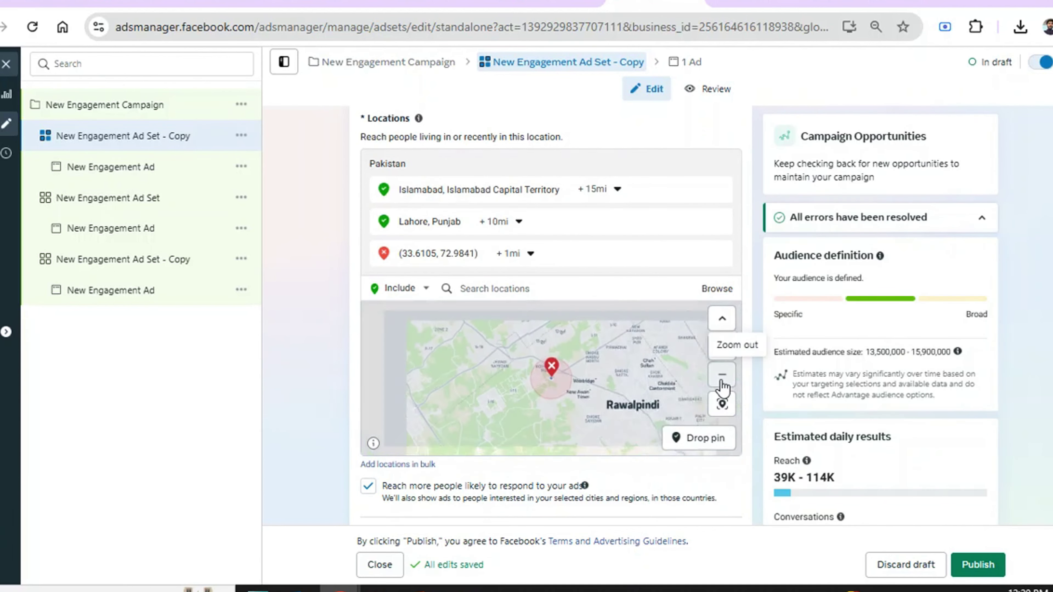
pyautogui.click(722, 376)
pyautogui.click(721, 375)
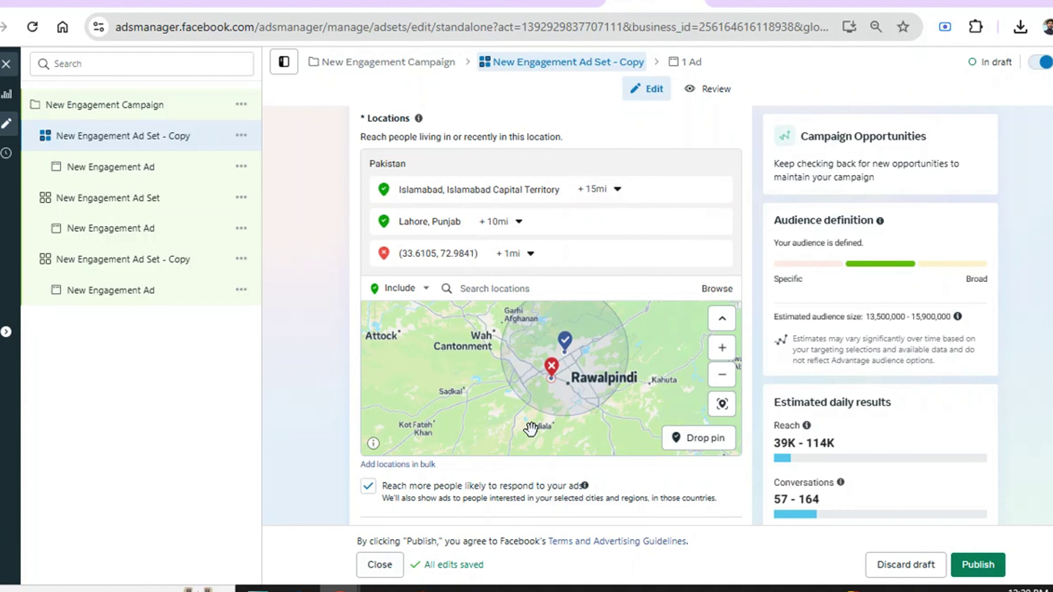
# Step: Turn off reaching more people likely to respond to the ads and switch from Advantage+ audience to the original audience options
pyautogui.click(368, 487)
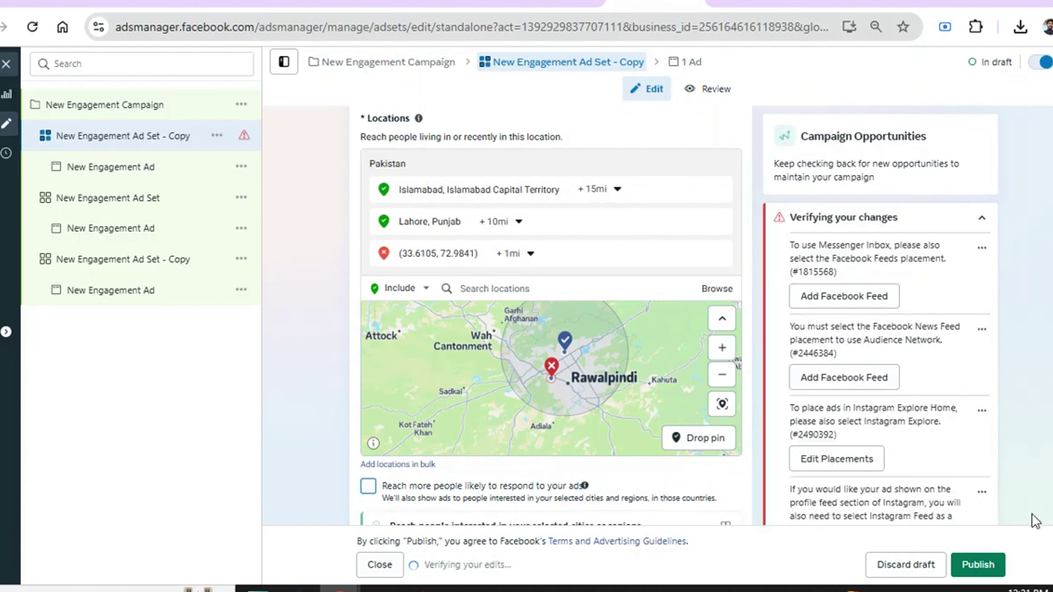
pyautogui.scroll(-10, 551, 316)
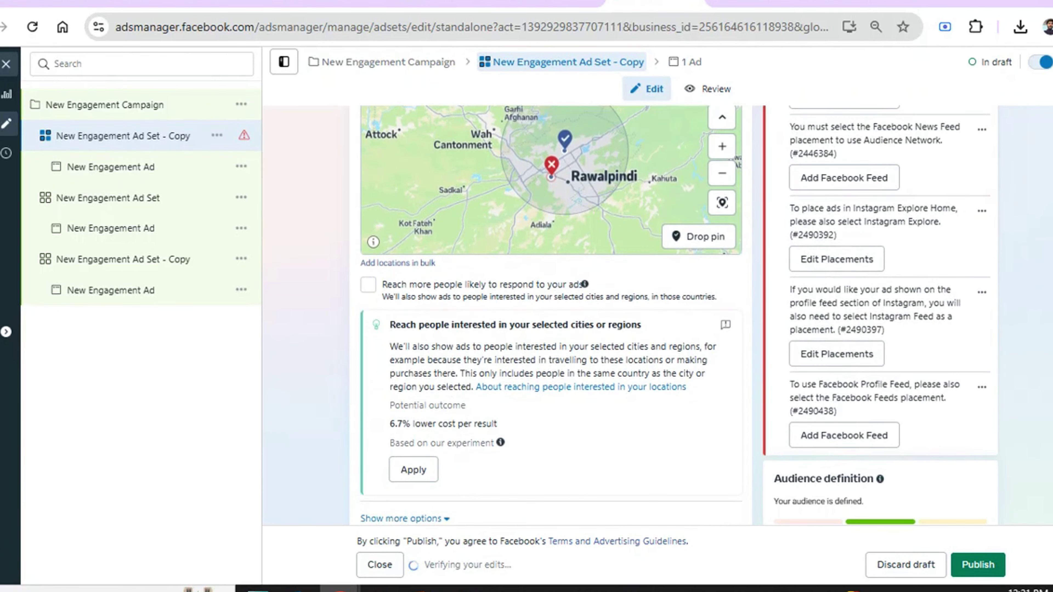
pyautogui.scroll(-2, 551, 316)
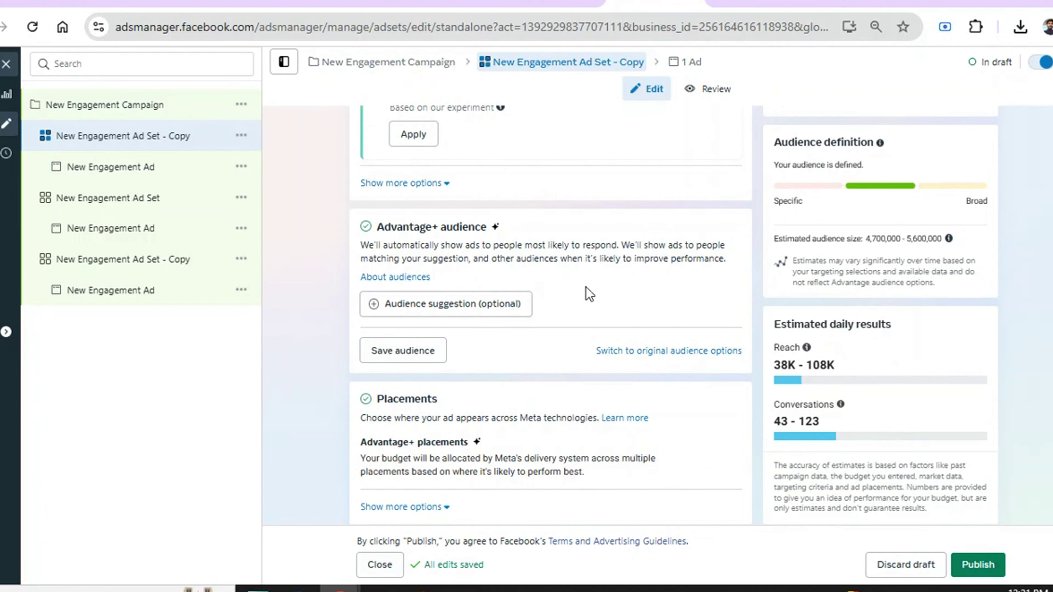
pyautogui.click(638, 353)
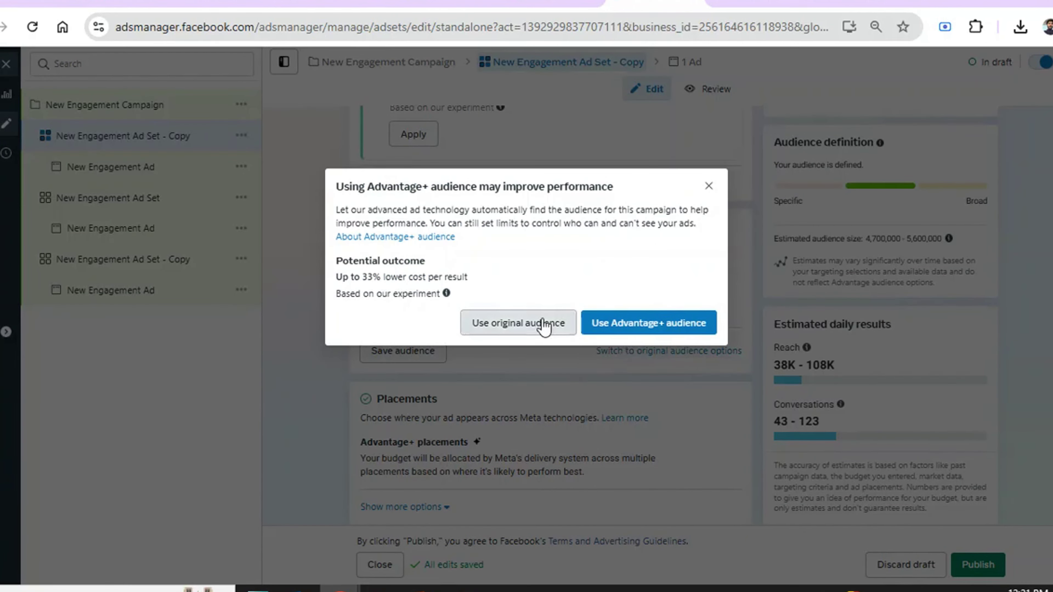
pyautogui.click(542, 325)
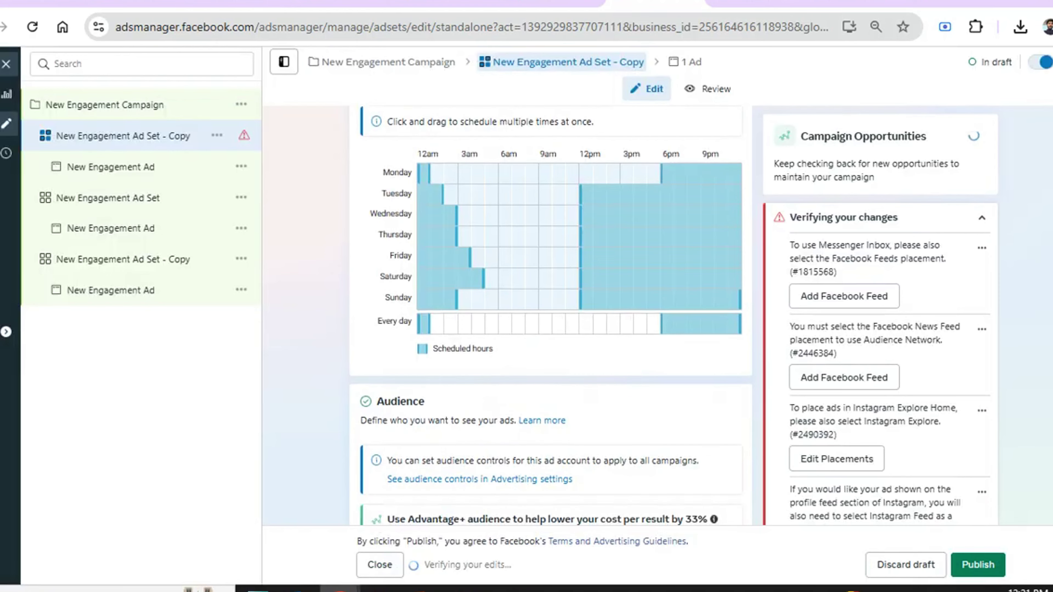
# Step: Set the audience's maximum age to 35
pyautogui.scroll(-7, 551, 316)
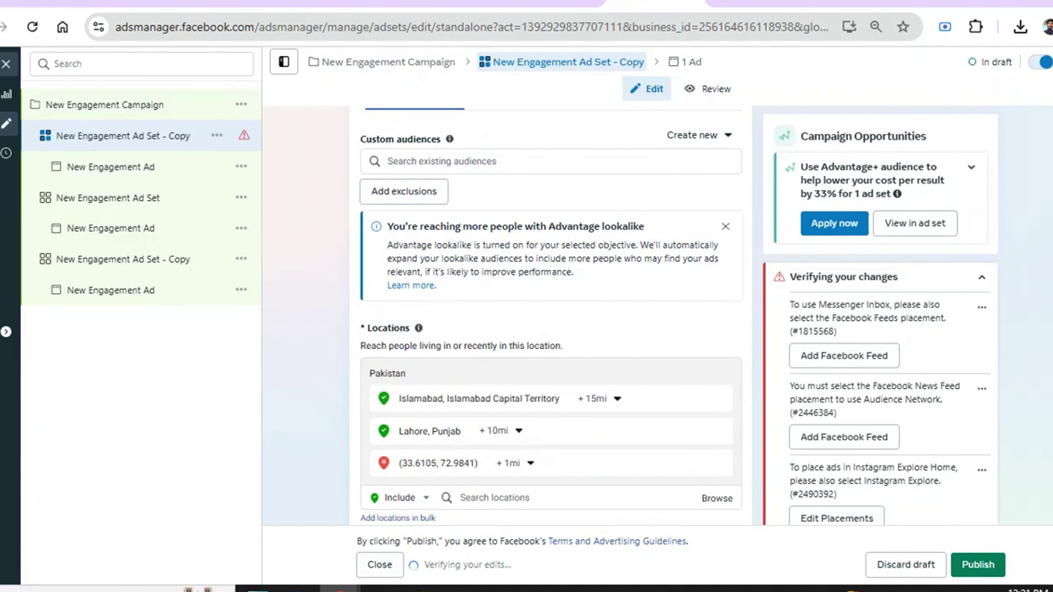
pyautogui.scroll(-12, 538, 173)
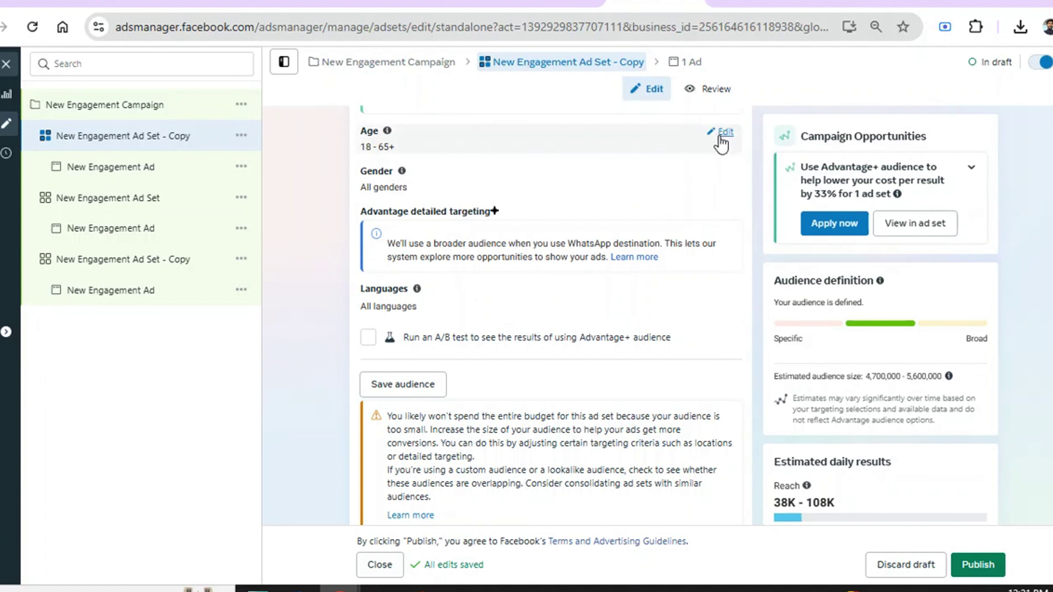
pyautogui.click(721, 136)
pyautogui.click(456, 151)
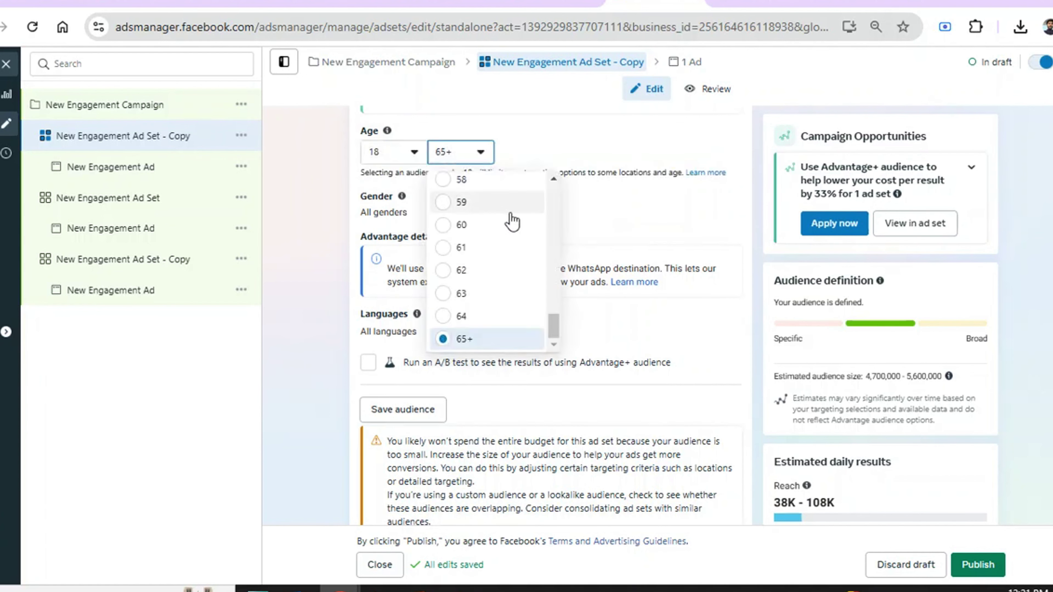
pyautogui.scroll(8, 555, 207)
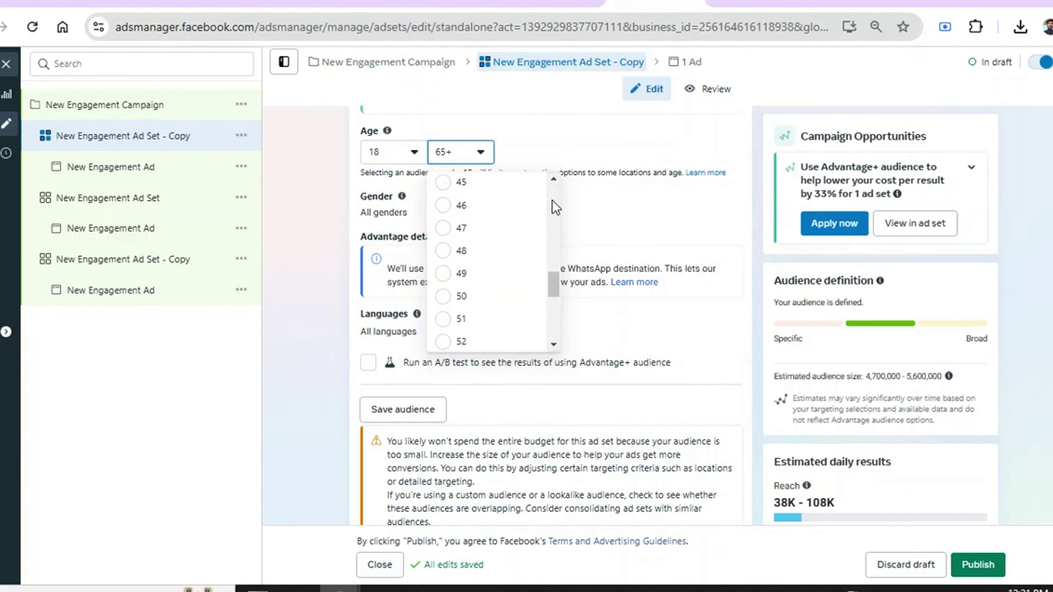
pyautogui.scroll(1, 556, 207)
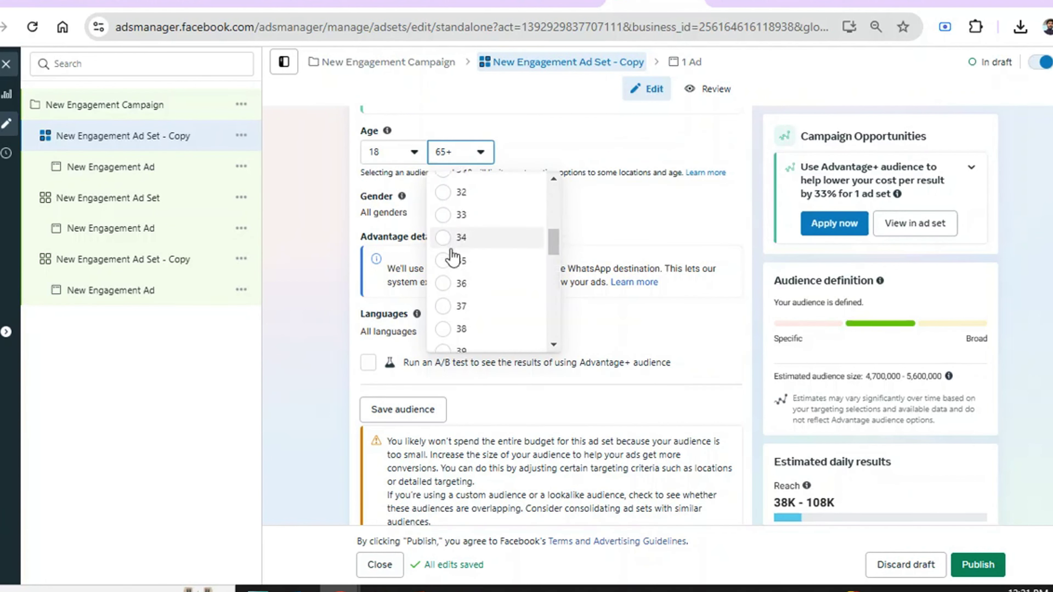
pyautogui.click(449, 261)
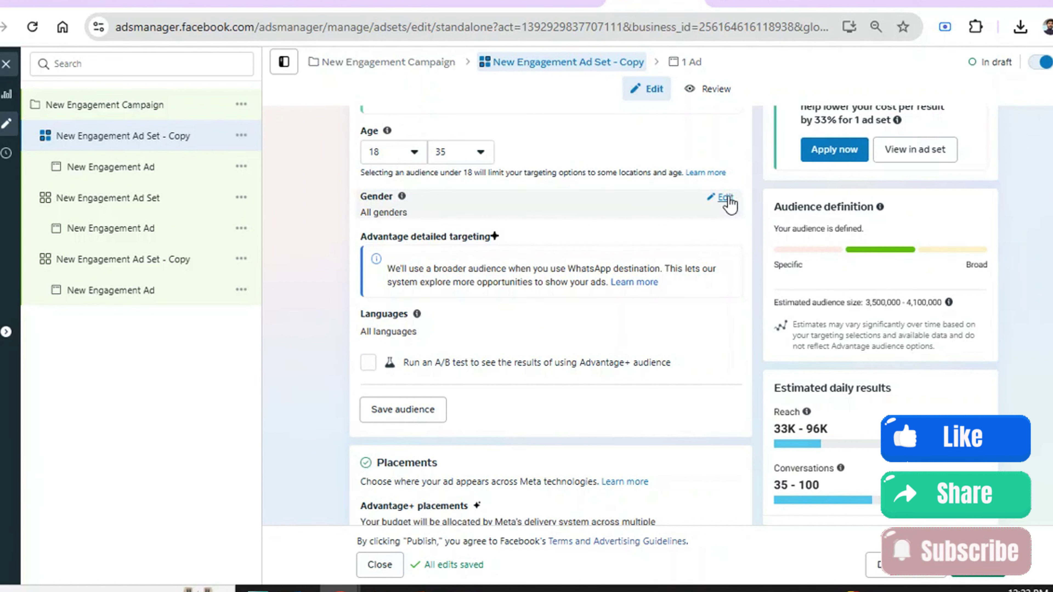
# Step: Limit the audience's gender to Women and review the remaining audience and placement settings
pyautogui.click(722, 198)
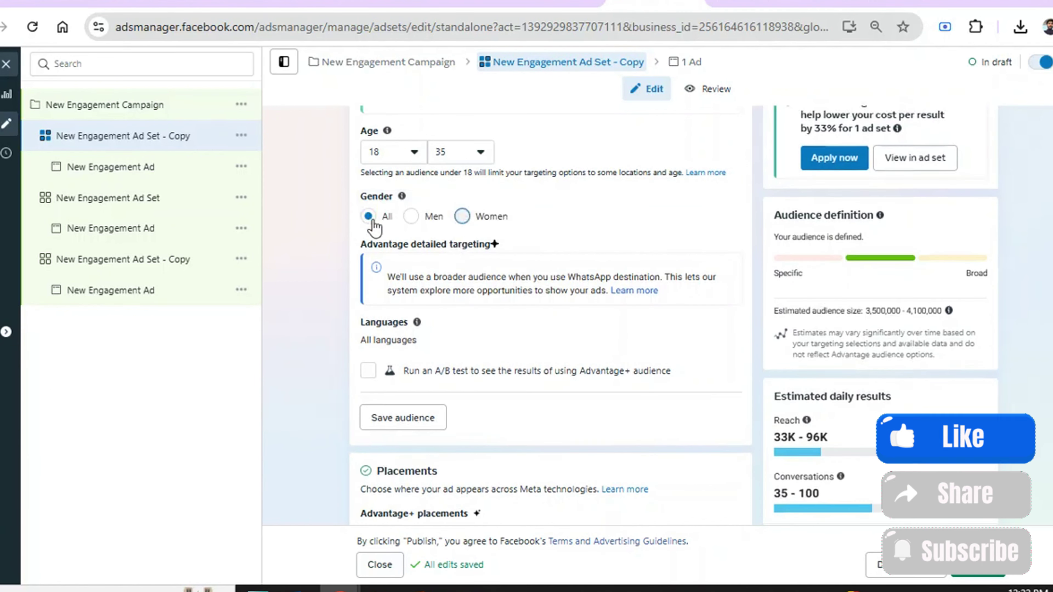
pyautogui.click(462, 216)
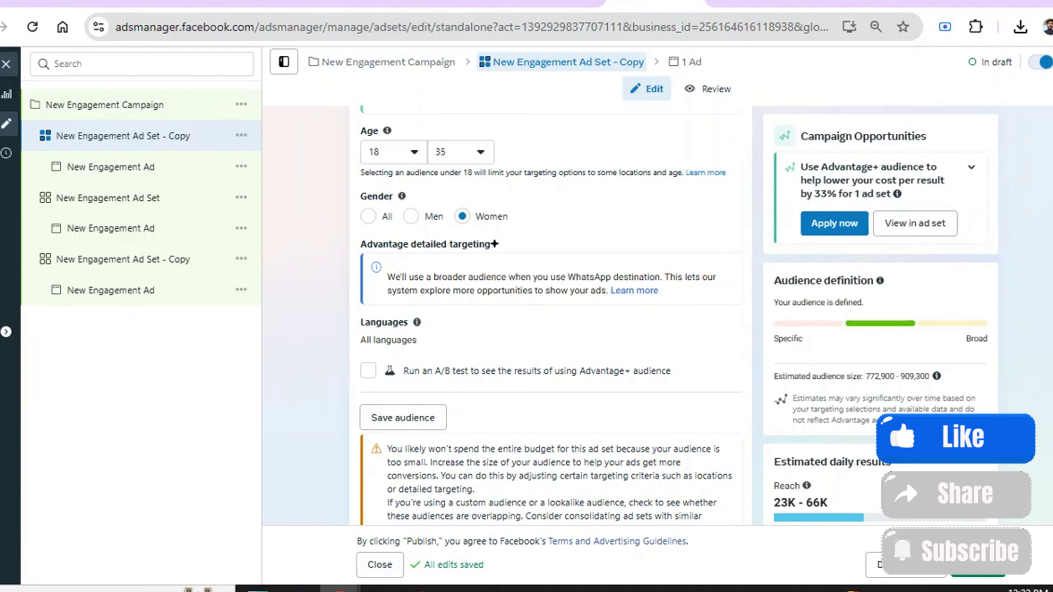
pyautogui.scroll(-3, 552, 316)
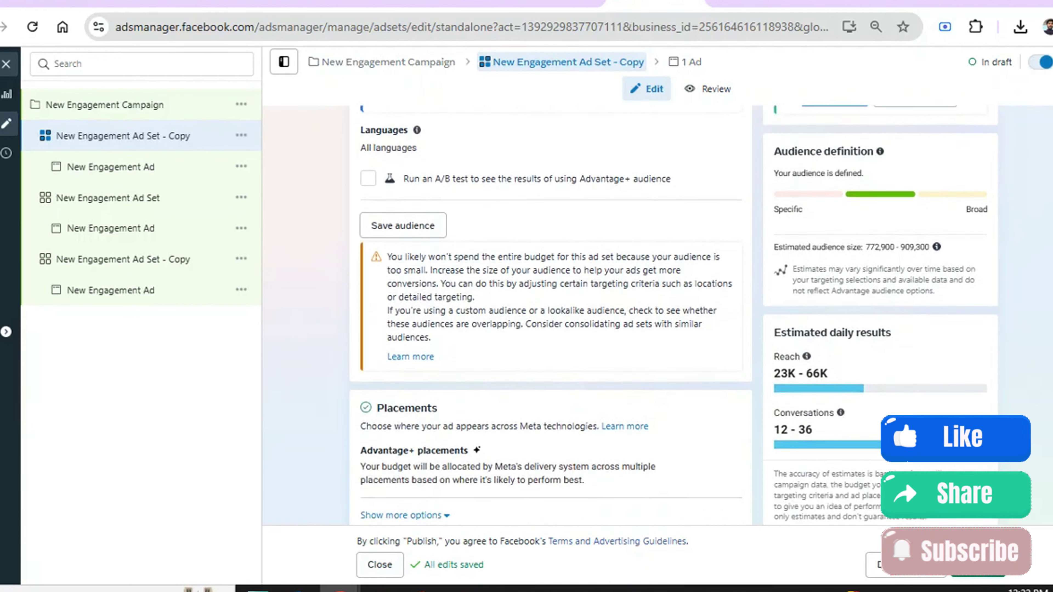
pyautogui.scroll(2, 551, 315)
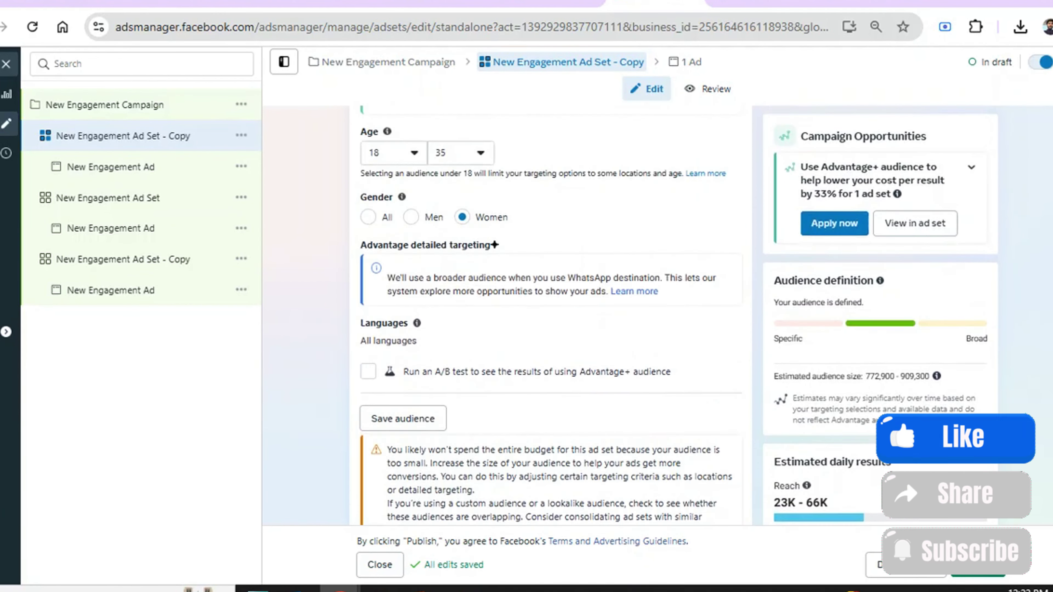
pyautogui.scroll(-3, 423, 504)
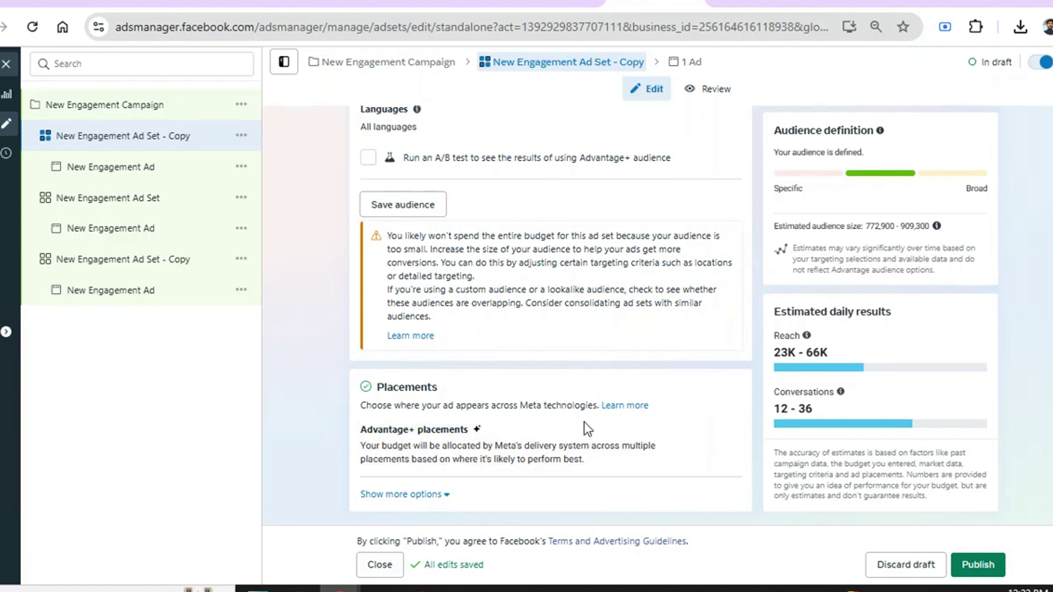
# Step: Switch the ad set from Advantage+ placements to manual placements
pyautogui.click(719, 433)
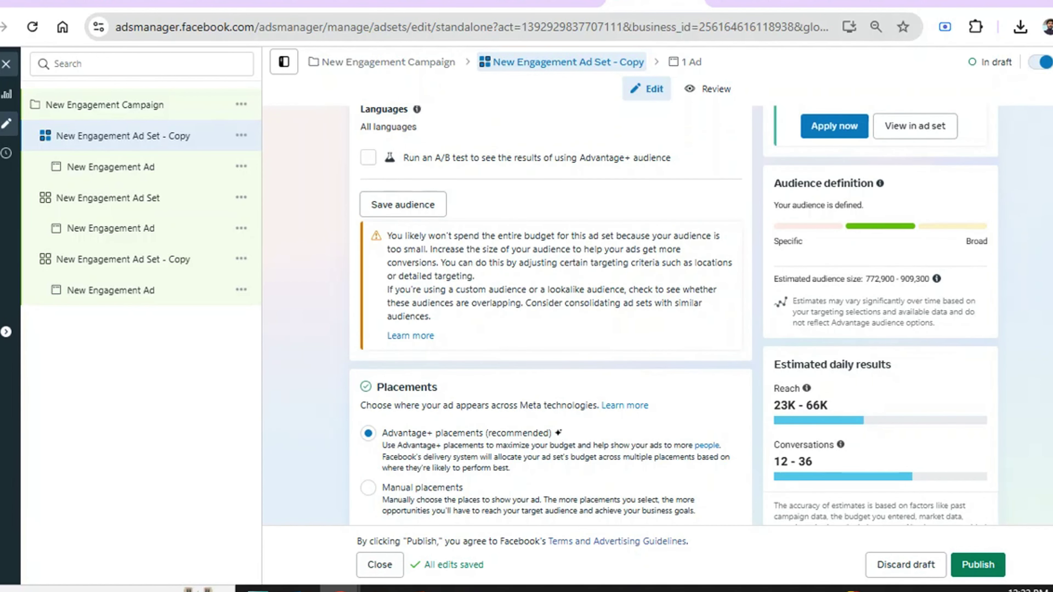
pyautogui.scroll(-1, 539, 373)
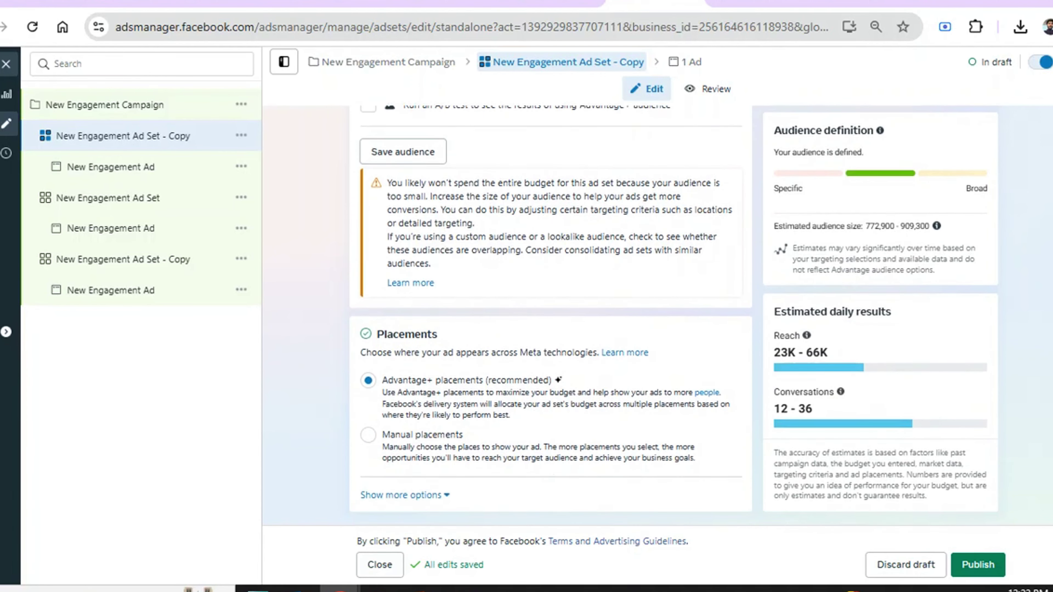
pyautogui.click(368, 436)
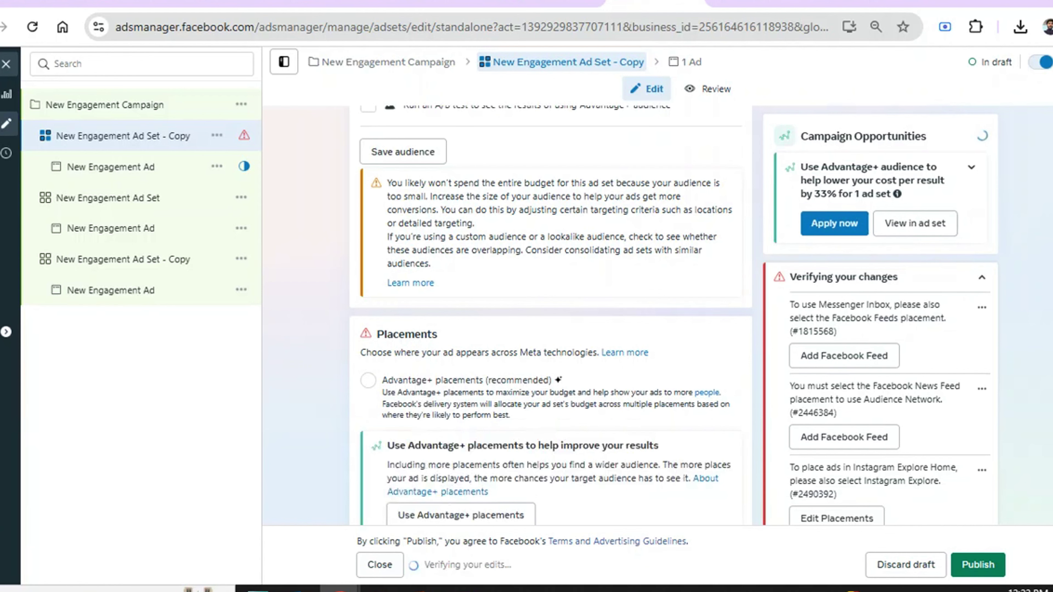
pyautogui.scroll(-10, 539, 332)
pyautogui.scroll(2, 539, 332)
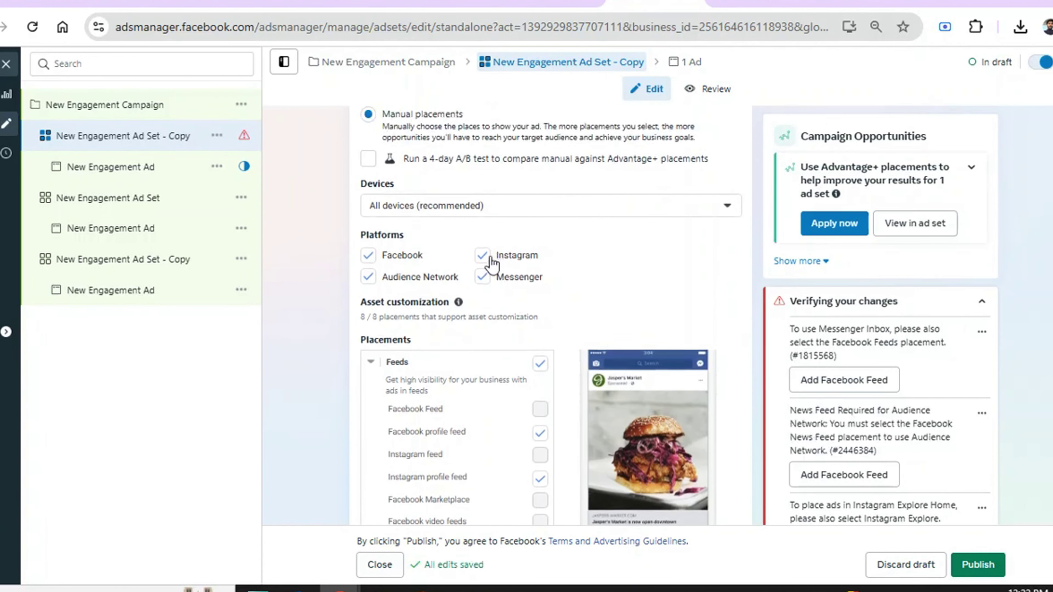
# Step: Check the device options, keeping all devices, and exclude Messenger and Audience Network from the ad set's platforms
pyautogui.click(494, 207)
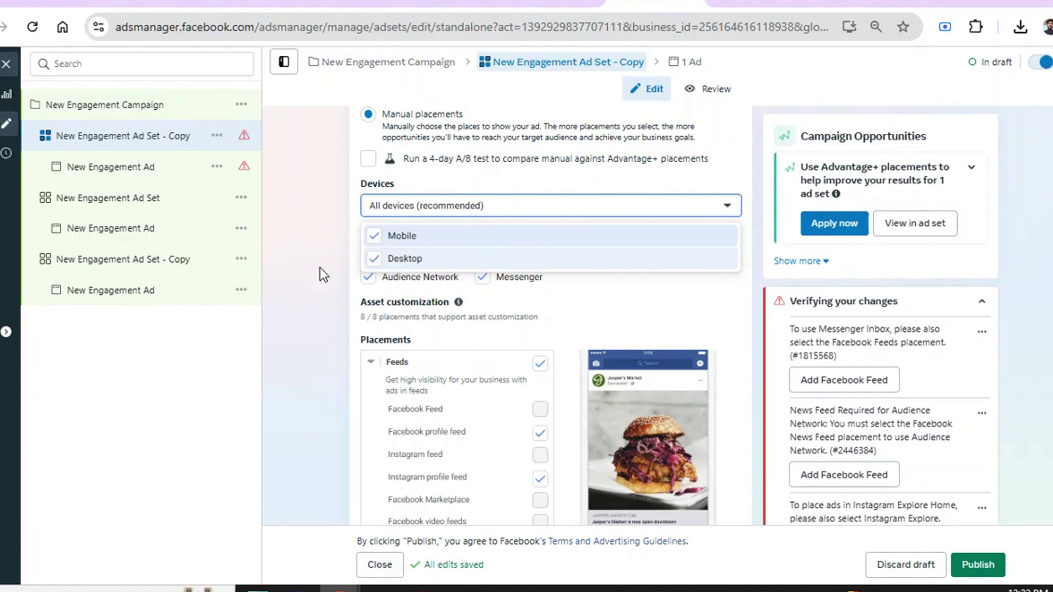
pyautogui.click(314, 274)
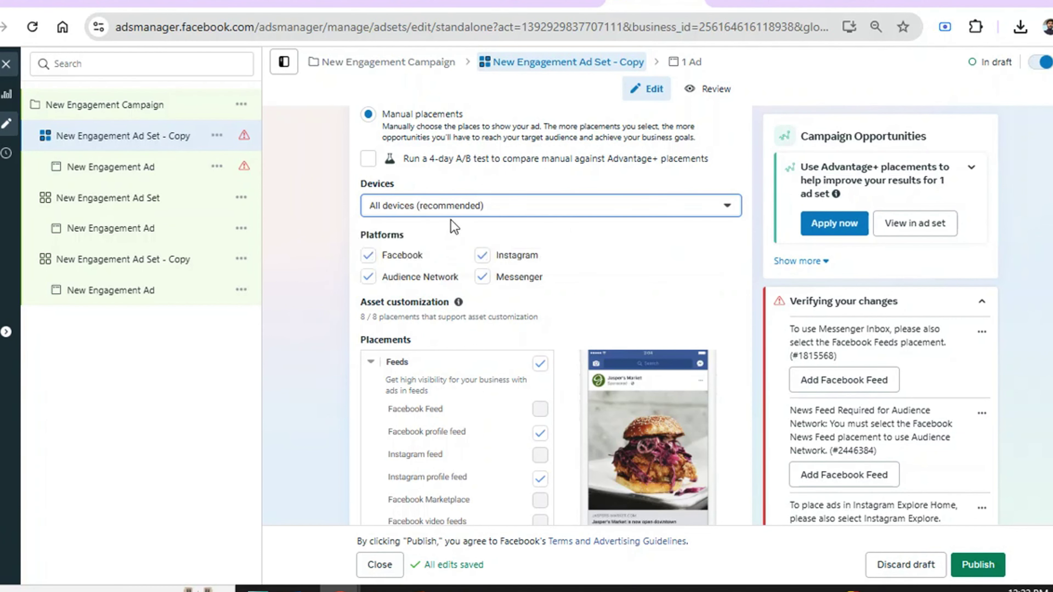
pyautogui.click(419, 213)
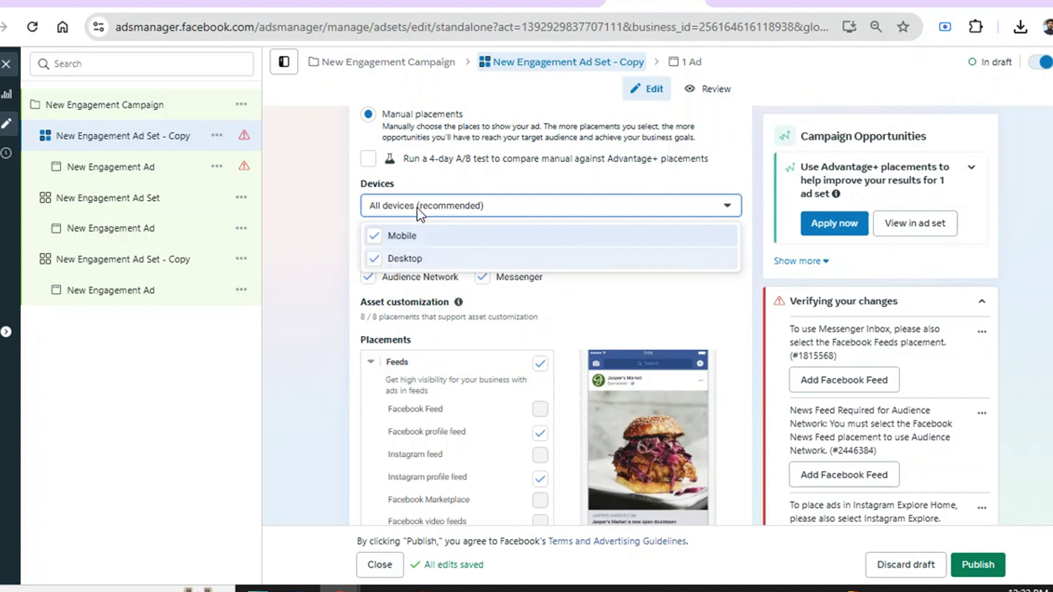
pyautogui.click(345, 247)
pyautogui.click(493, 208)
pyautogui.click(327, 274)
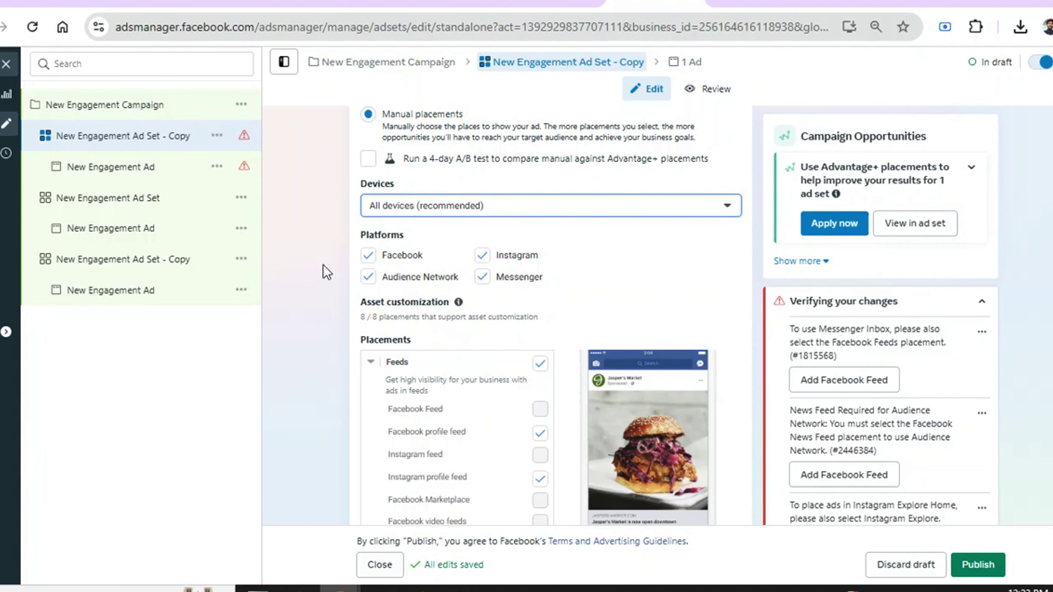
pyautogui.click(483, 279)
pyautogui.click(368, 277)
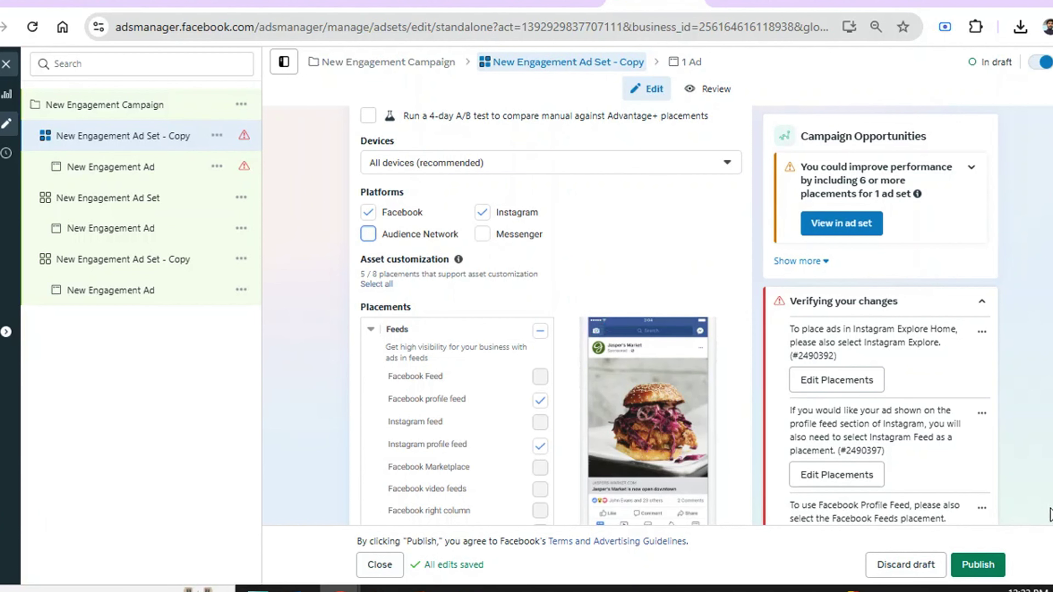
# Step: Examine which placements are selected under Feeds, Stories and Reels, and in-stream ads
pyautogui.scroll(-3, 634, 284)
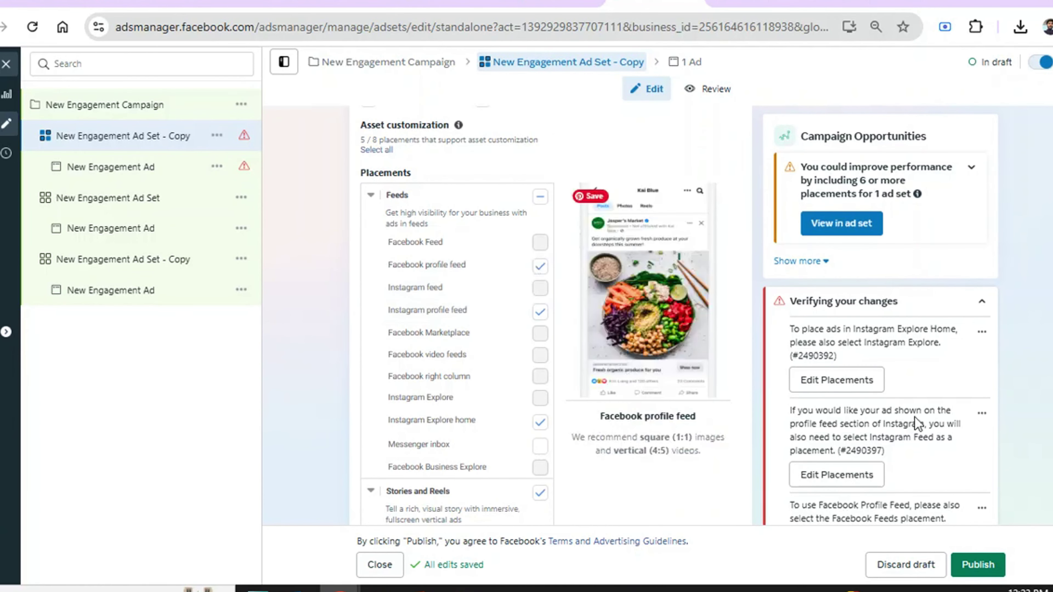
pyautogui.scroll(-4, 535, 307)
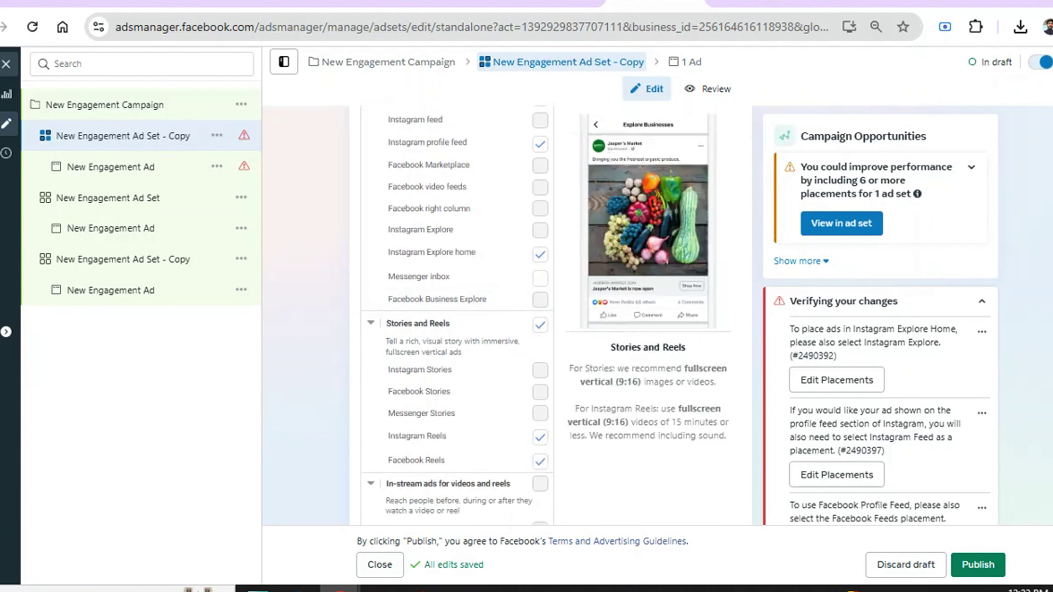
pyautogui.scroll(3, 457, 315)
pyautogui.scroll(-3, 457, 315)
pyautogui.scroll(2, 457, 316)
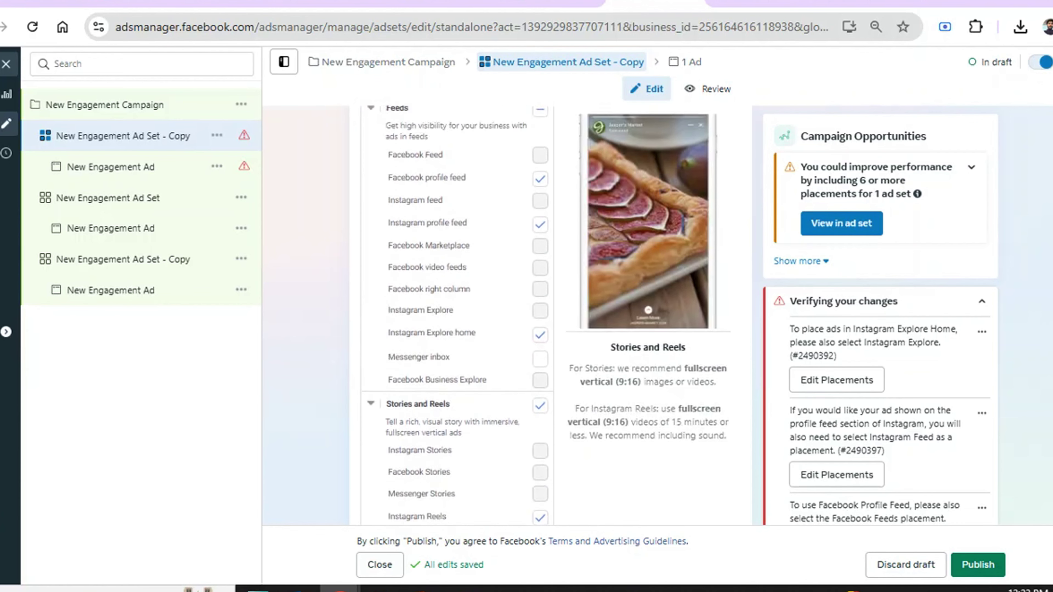
pyautogui.scroll(1, 457, 316)
pyautogui.scroll(-1, 457, 316)
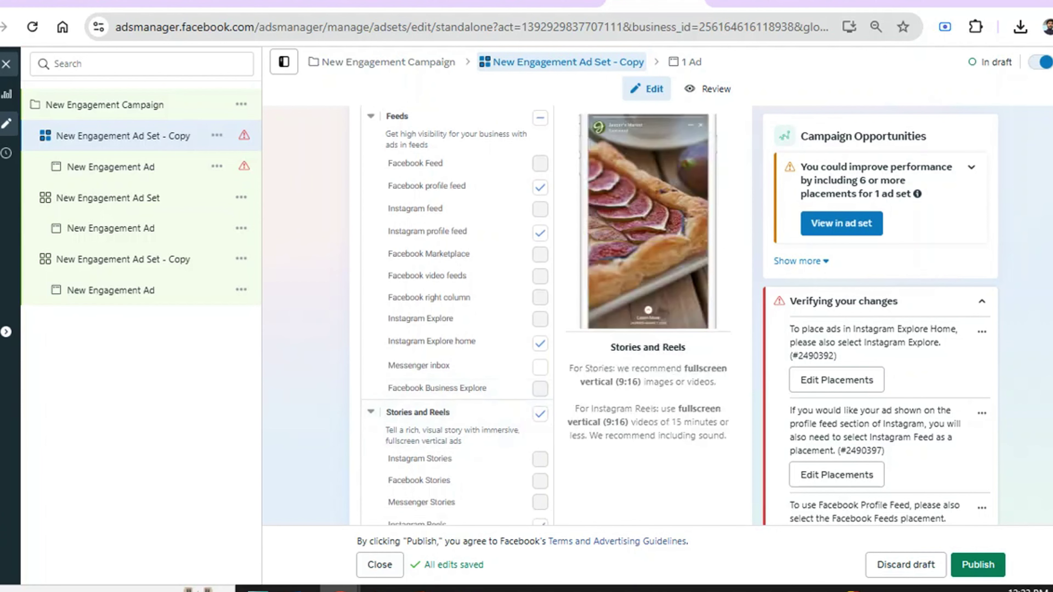
pyautogui.scroll(-3, 457, 316)
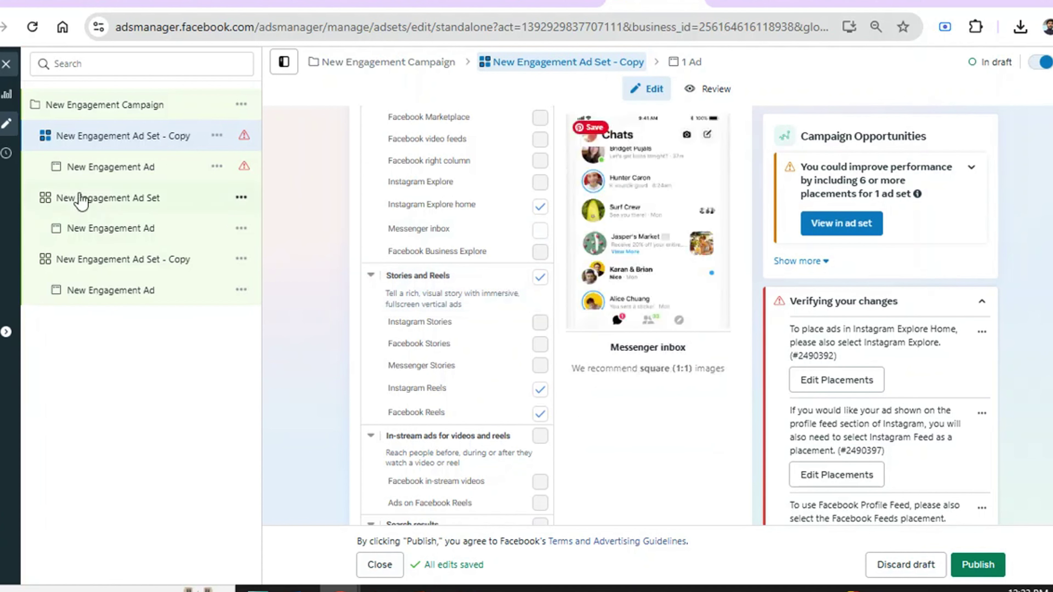
# Step: In the ad under the first ad set copy, keep the Create ad setup and turn off multi-advertiser ads
pyautogui.click(96, 173)
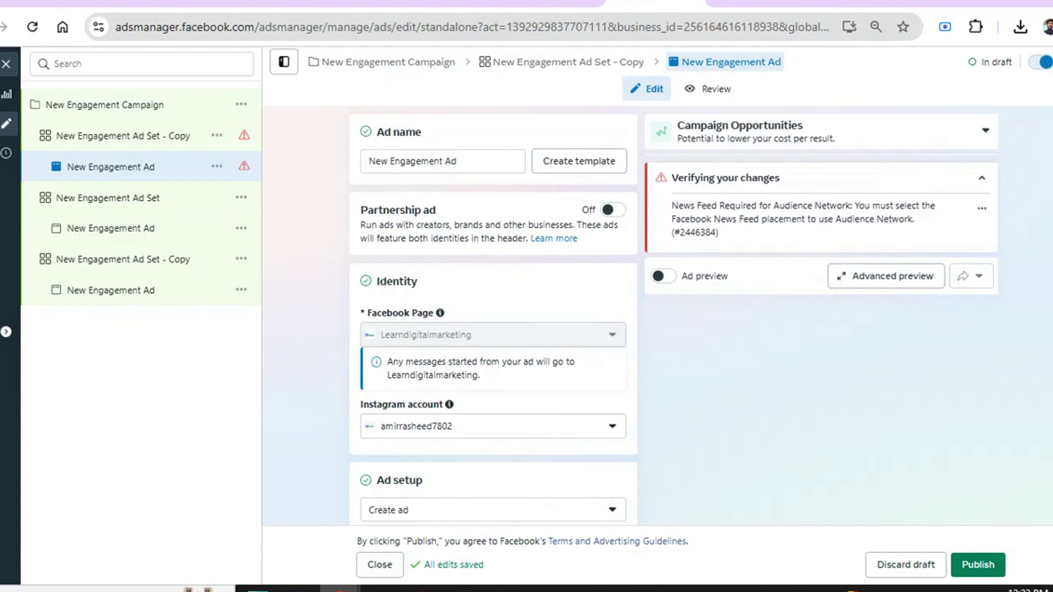
pyautogui.scroll(-5, 620, 352)
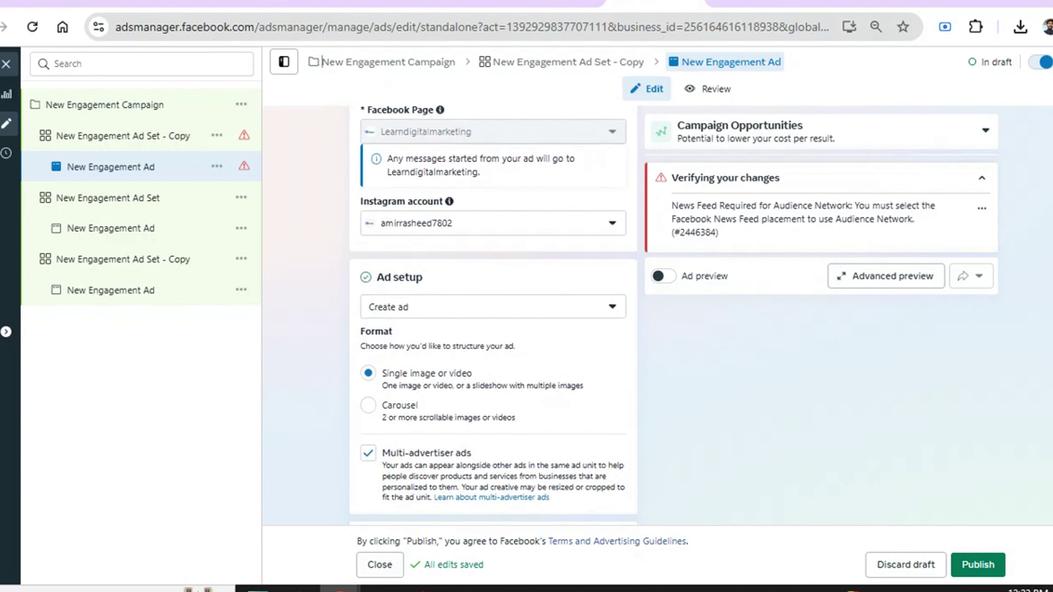
pyautogui.click(516, 285)
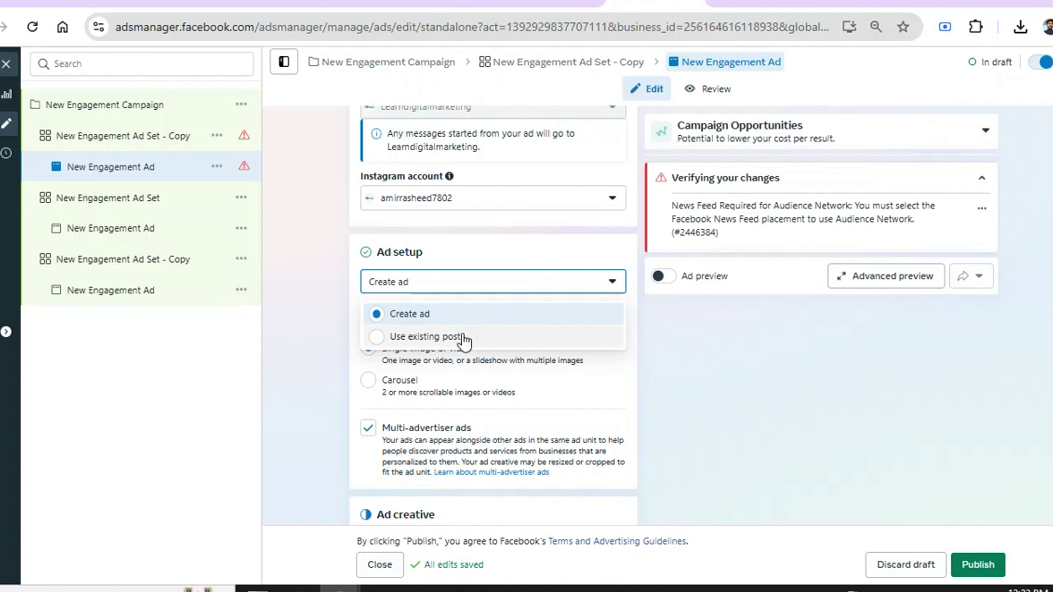
pyautogui.click(466, 317)
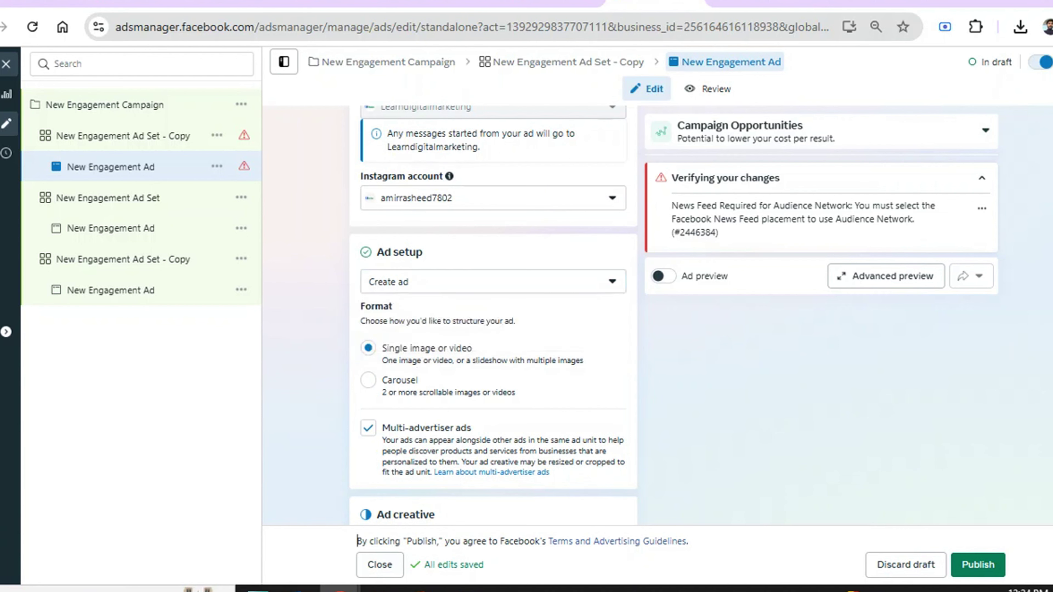
pyautogui.scroll(-2, 493, 316)
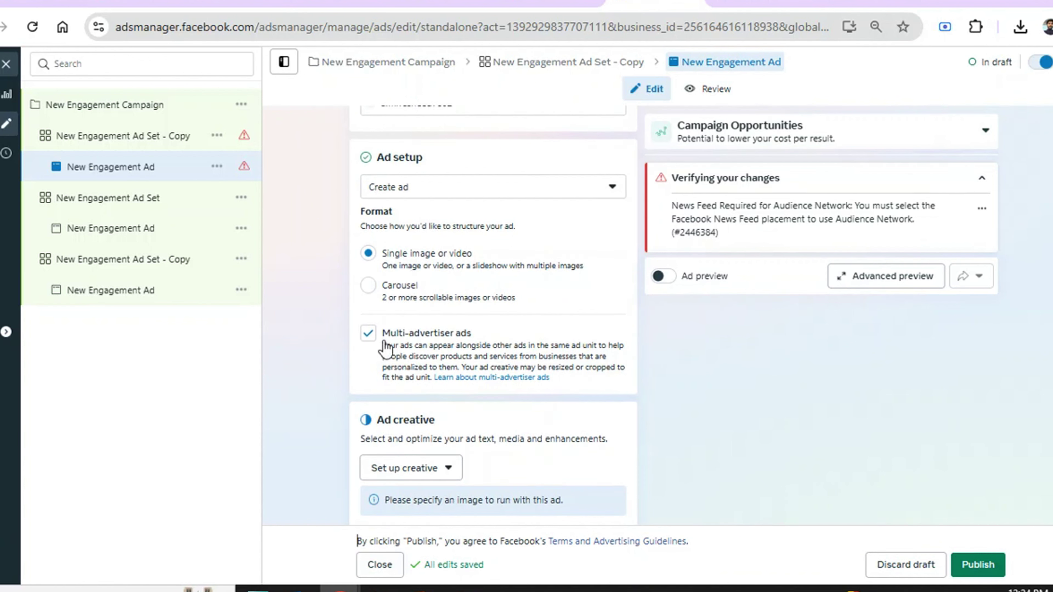
pyautogui.click(368, 333)
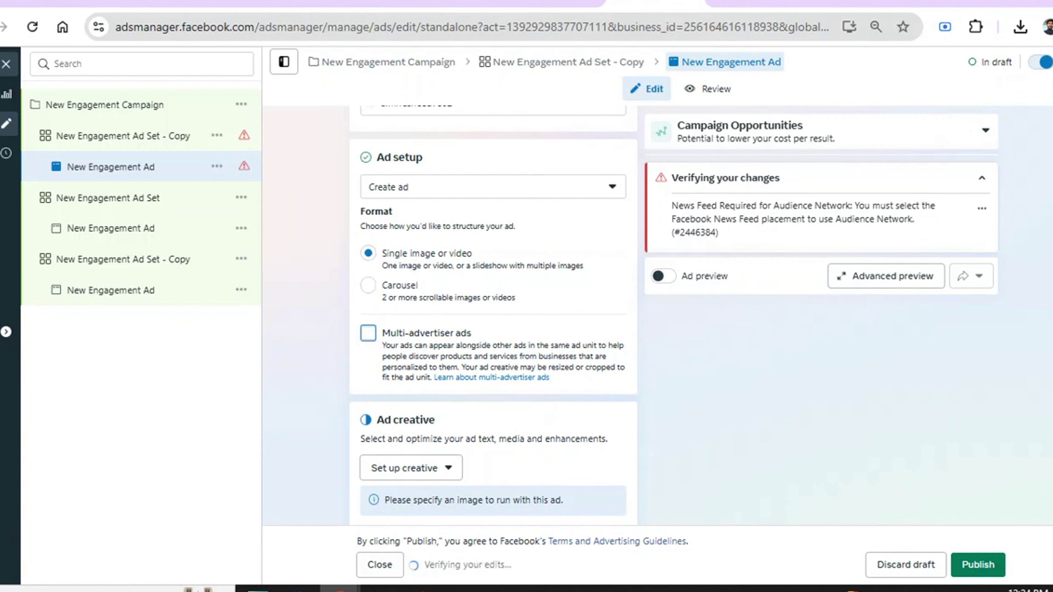
# Step: Set up an image ad creative with the primary text "learn free dig mktng"
pyautogui.scroll(-4, 493, 315)
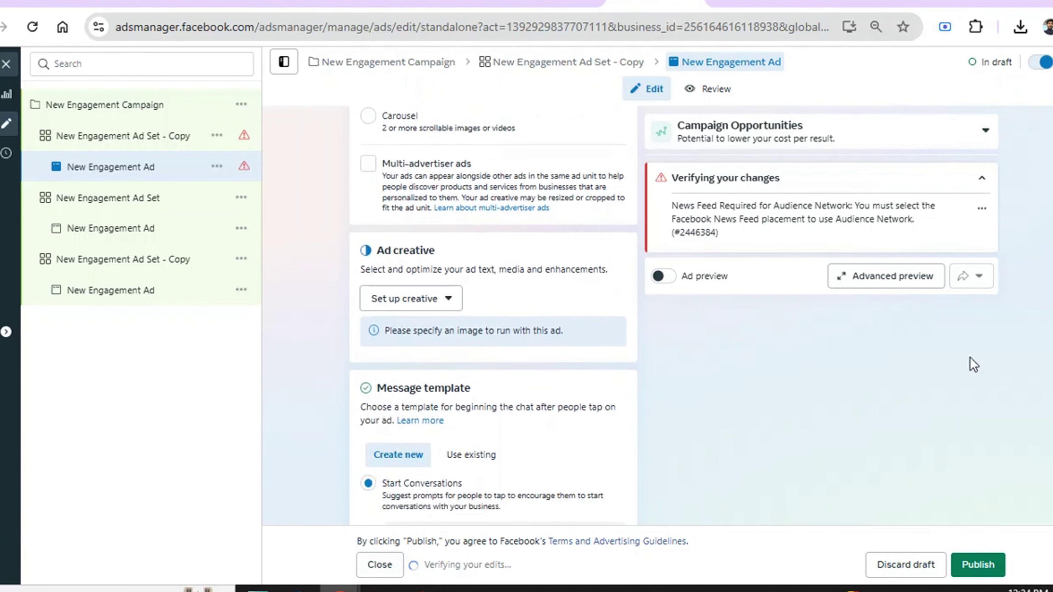
pyautogui.click(446, 296)
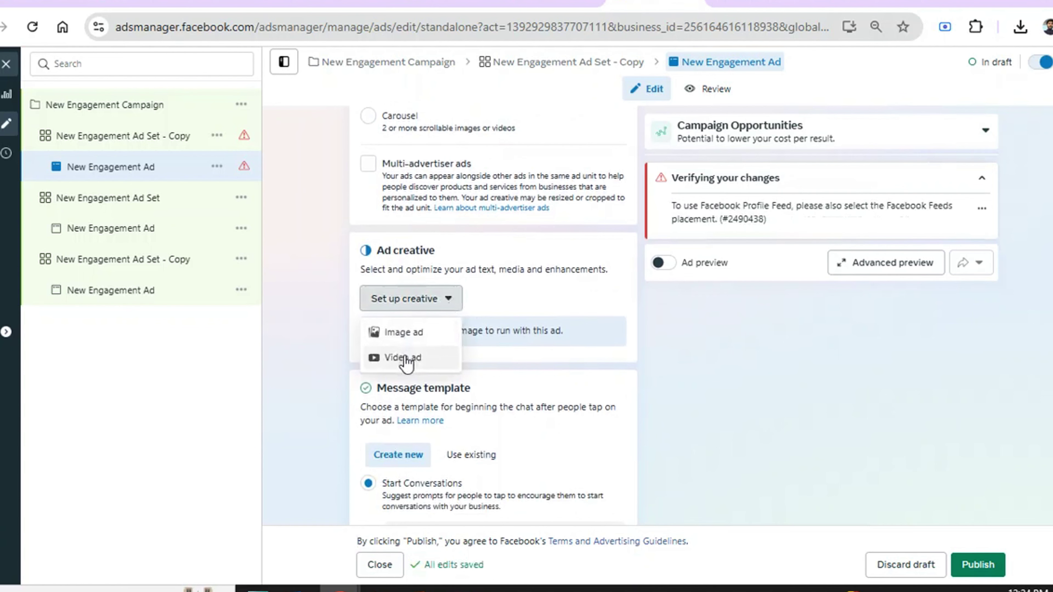
pyautogui.click(402, 334)
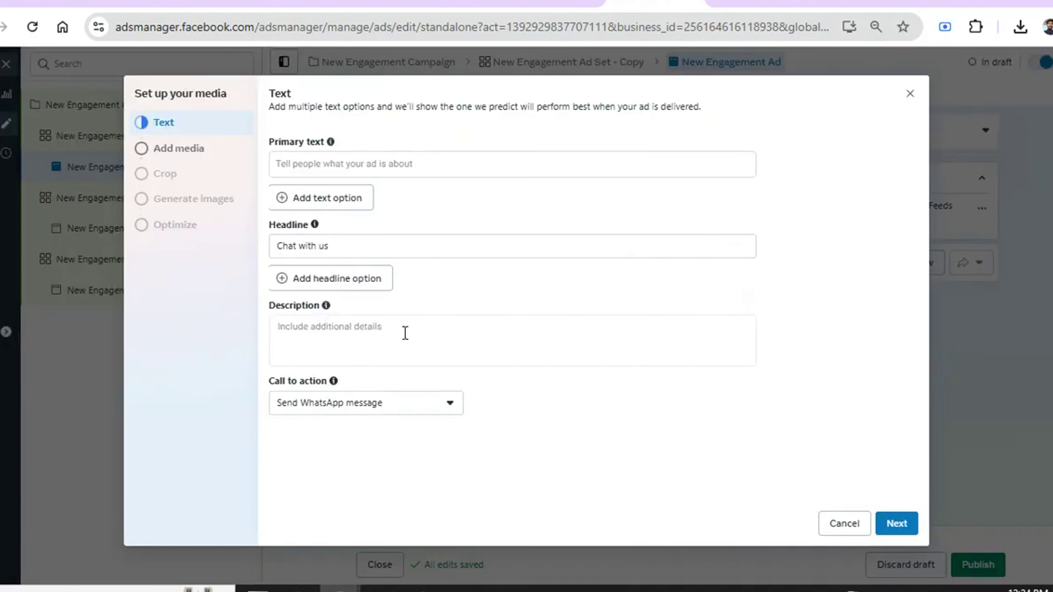
pyautogui.click(339, 160)
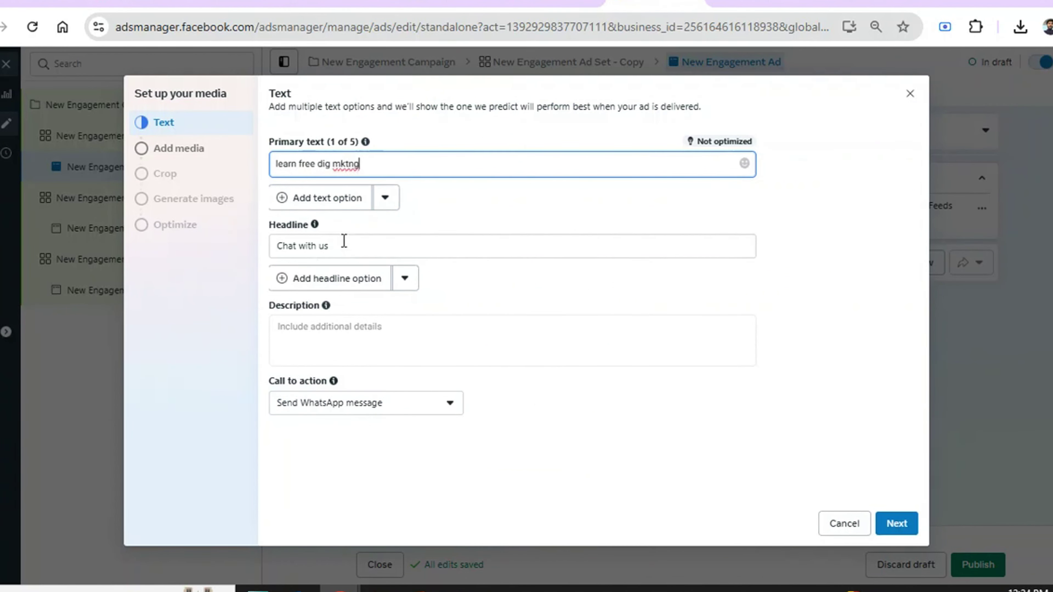
pyautogui.click(330, 337)
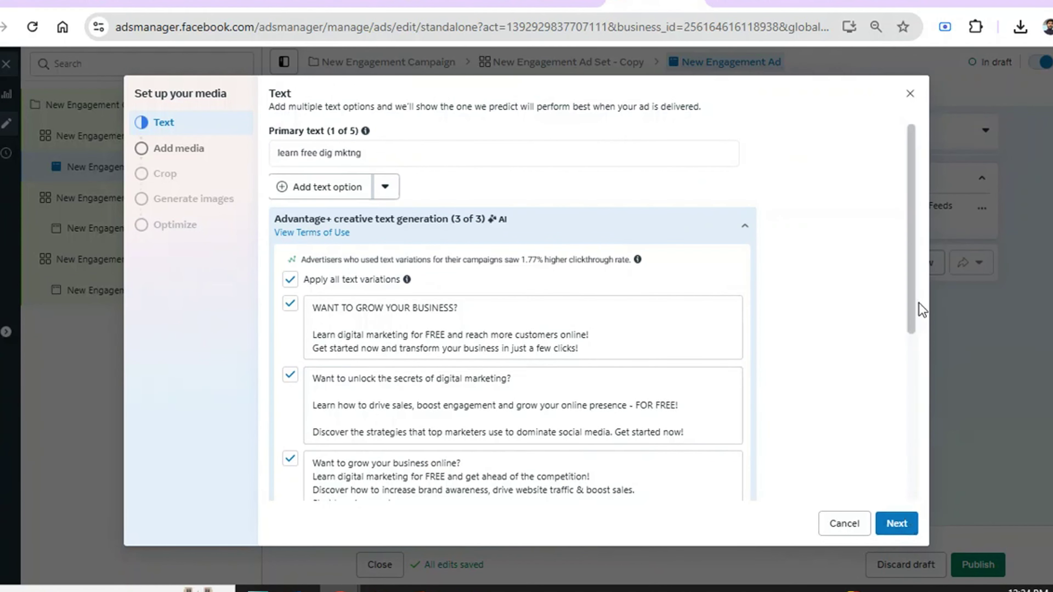
# Step: Apply all the generated headline variations and proceed to media selection
pyautogui.scroll(-5, 912, 307)
pyautogui.scroll(-3, 911, 321)
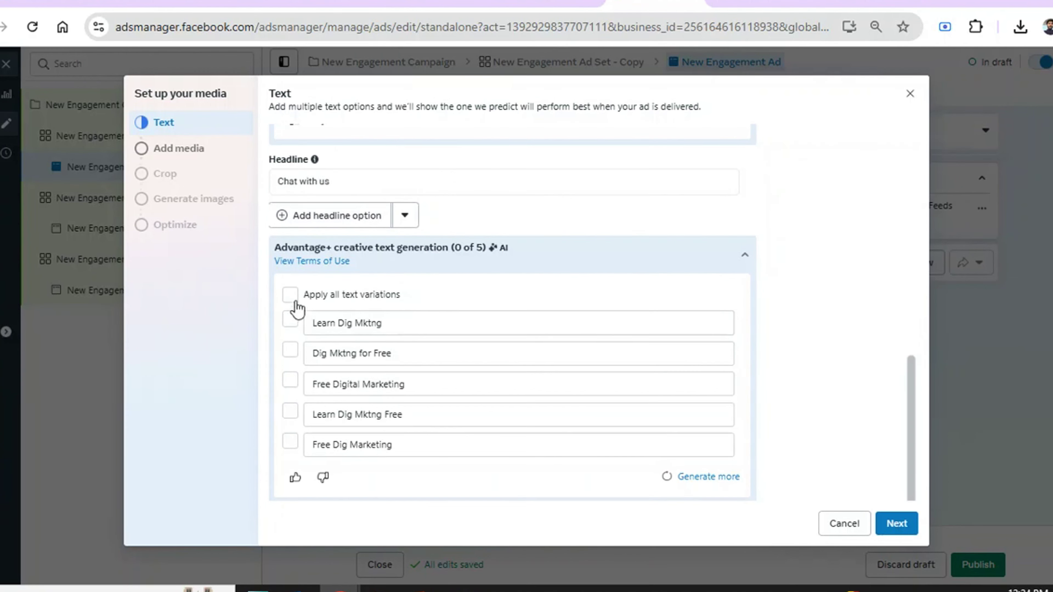
pyautogui.click(290, 295)
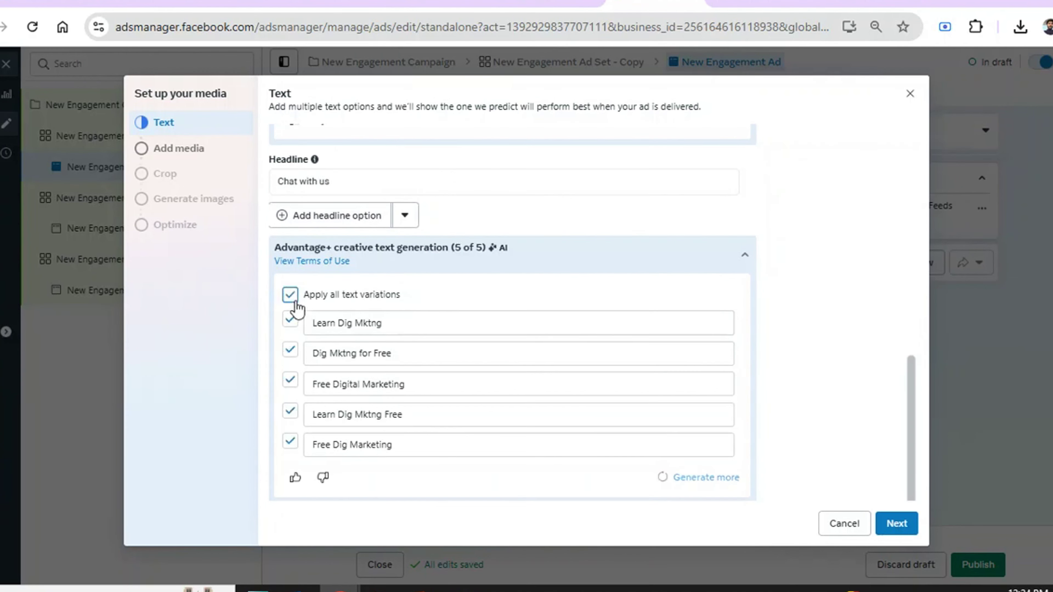
pyautogui.click(896, 524)
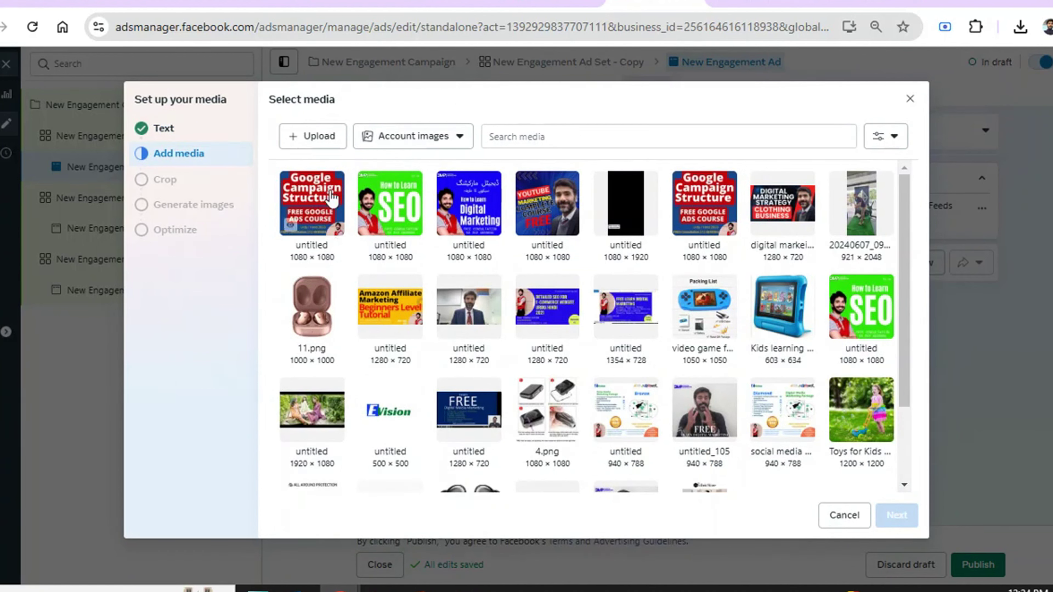
# Step: Use the blue "How to Learn Digital Marketing" account image as the ad's media and proceed to cropping
pyautogui.click(471, 214)
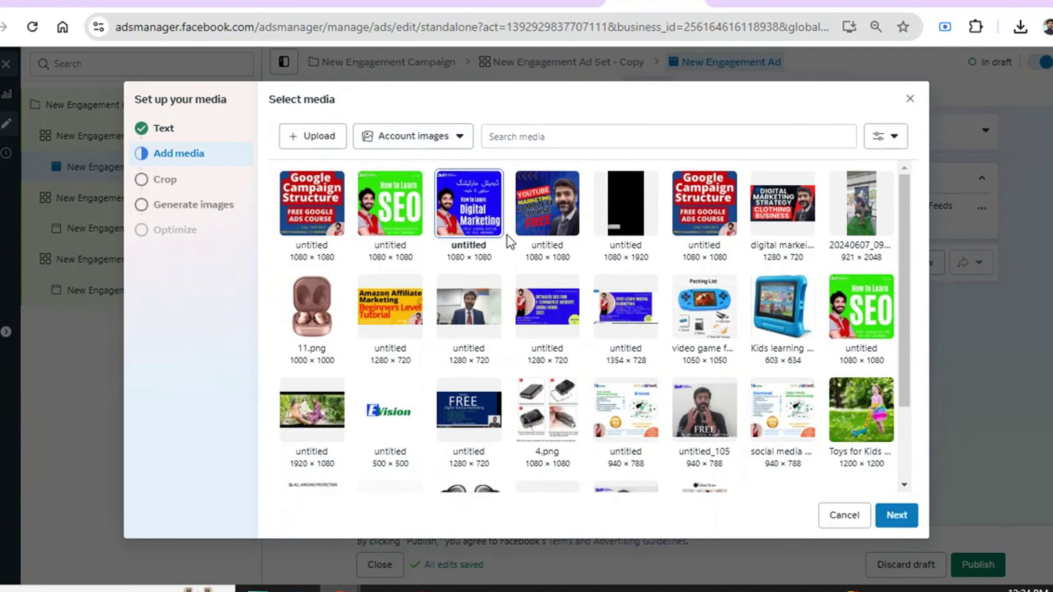
pyautogui.click(313, 137)
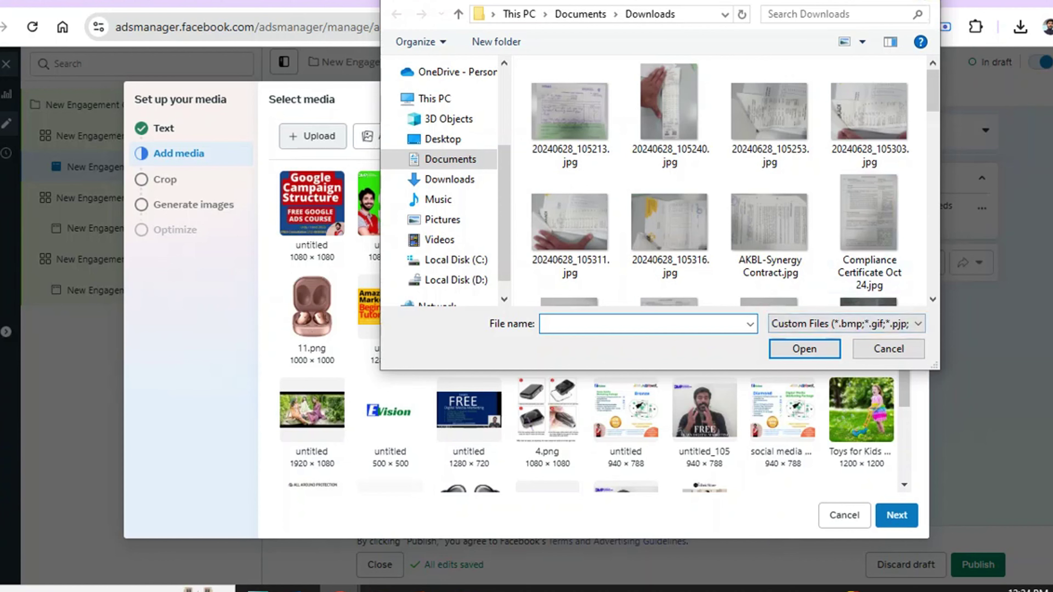
pyautogui.press('Escape')
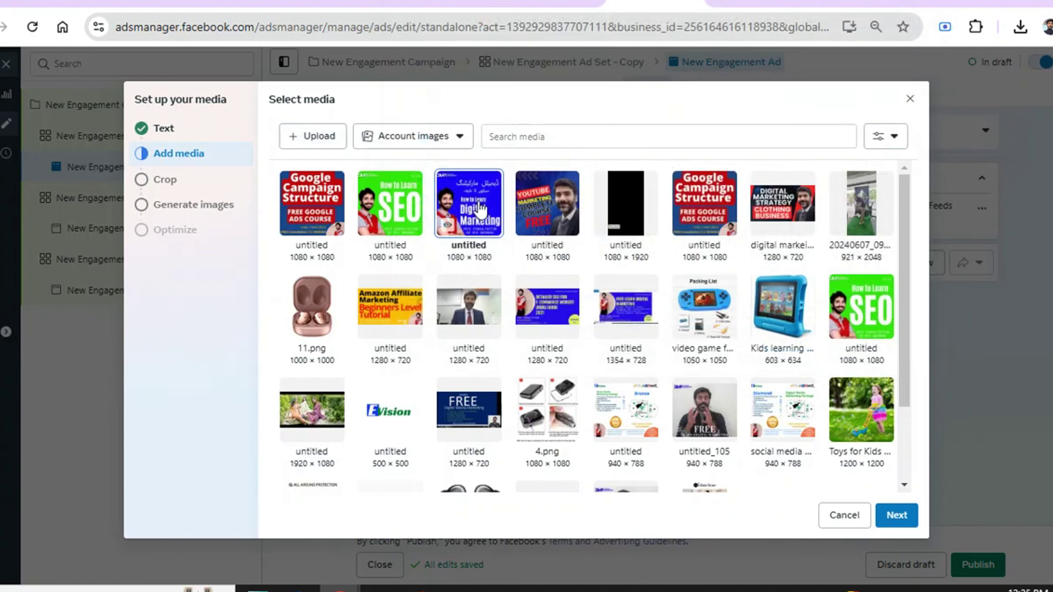
pyautogui.click(906, 517)
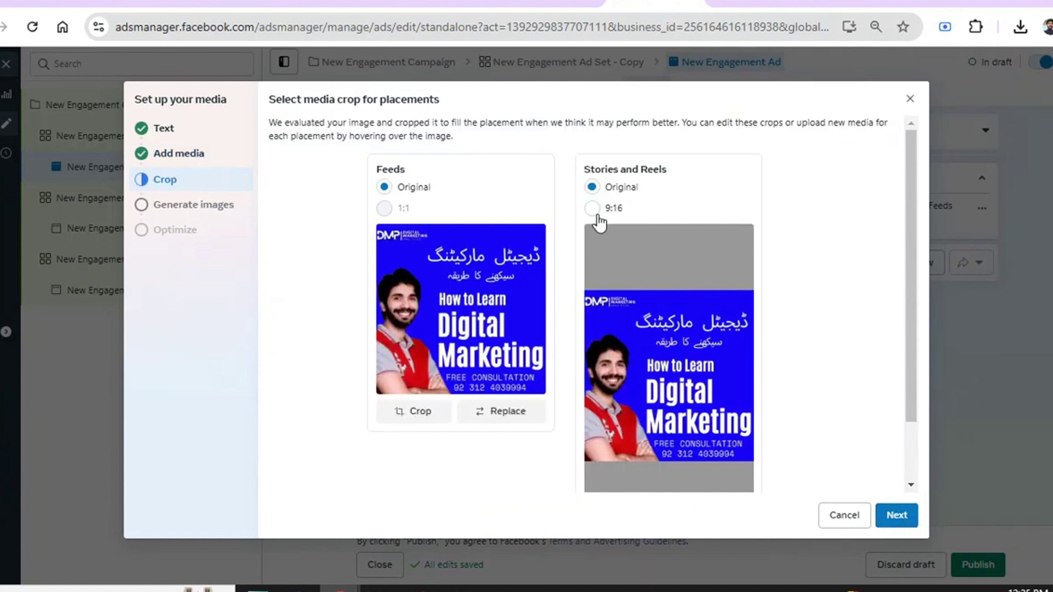
# Step: Keep the Original crop for Feeds and for Stories and Reels, and proceed to the image generation setup
pyautogui.click(911, 486)
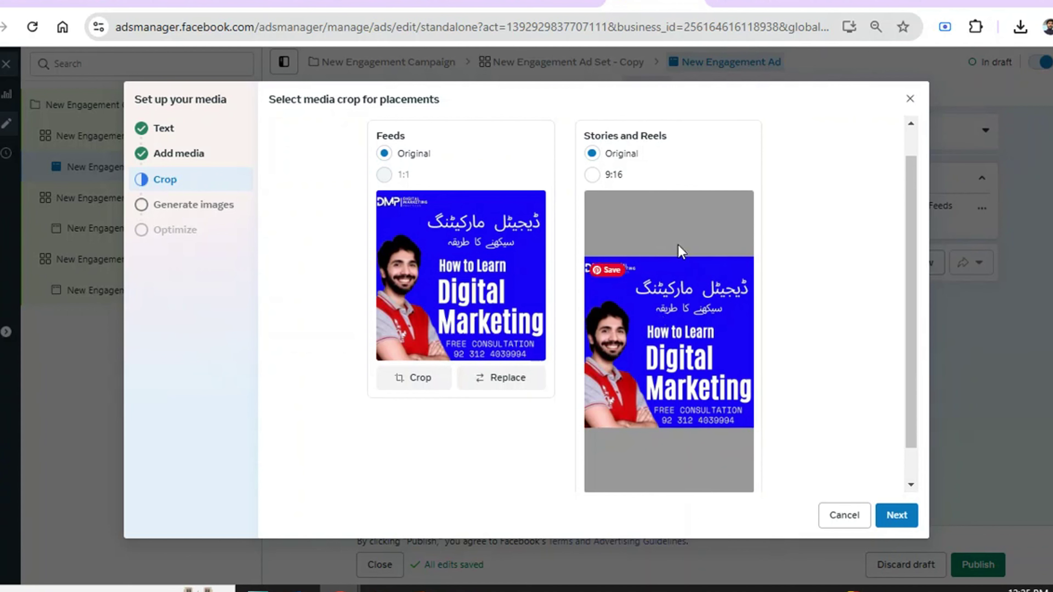
pyautogui.click(896, 516)
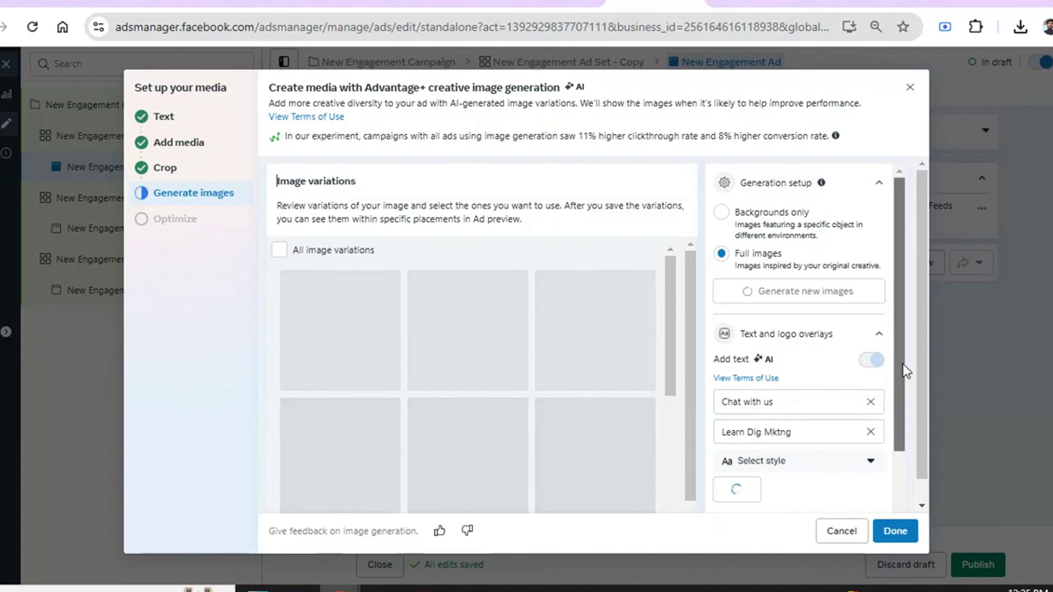
pyautogui.scroll(-3, 905, 370)
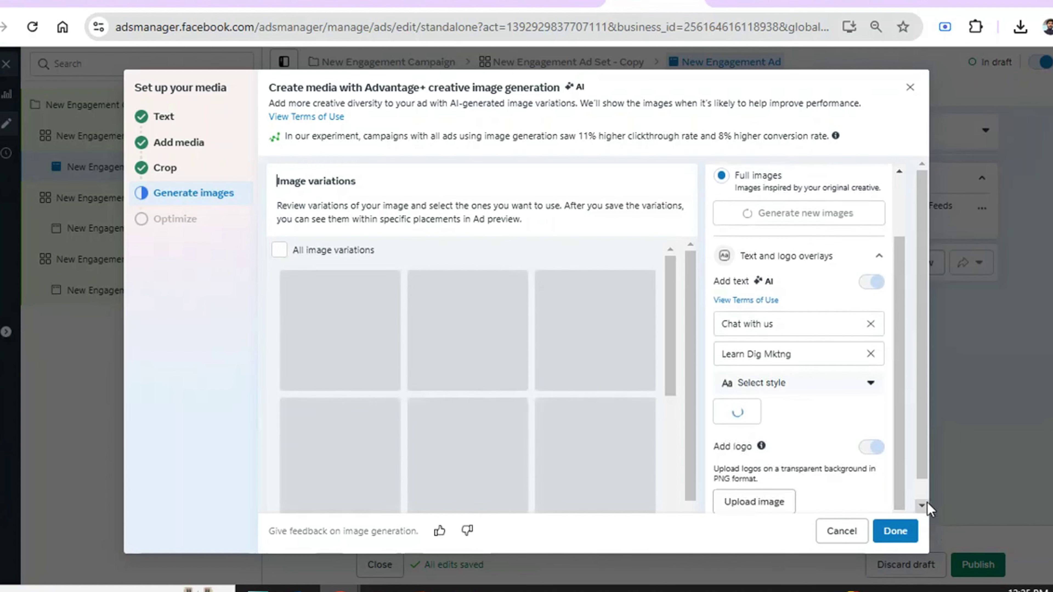
# Step: Finish the media setup without selecting any AI image variations and check the ad preview for Instagram Reels and Profile feed
pyautogui.scroll(-1, 923, 502)
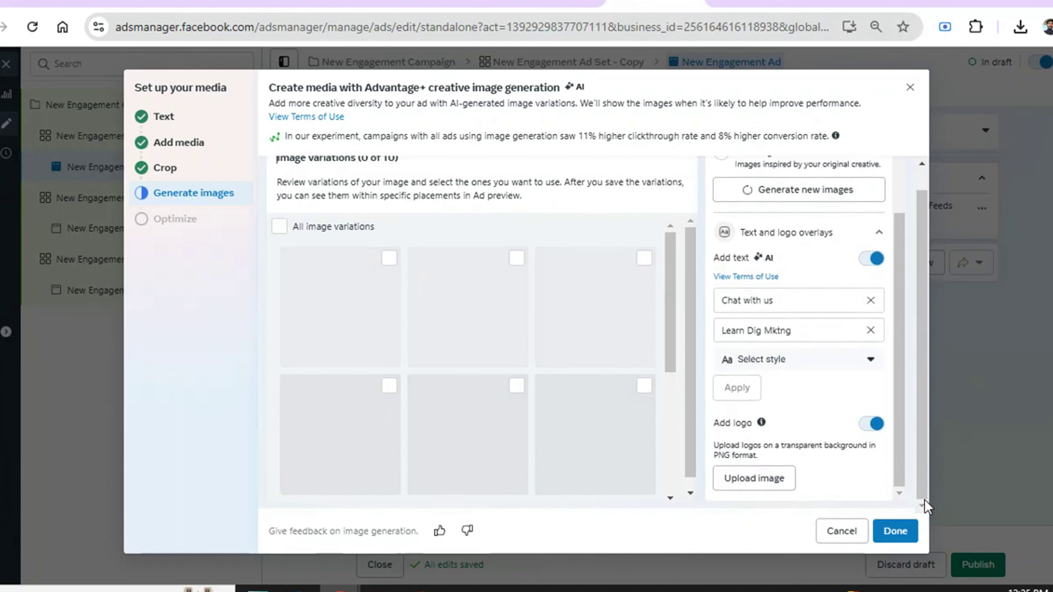
pyautogui.click(896, 531)
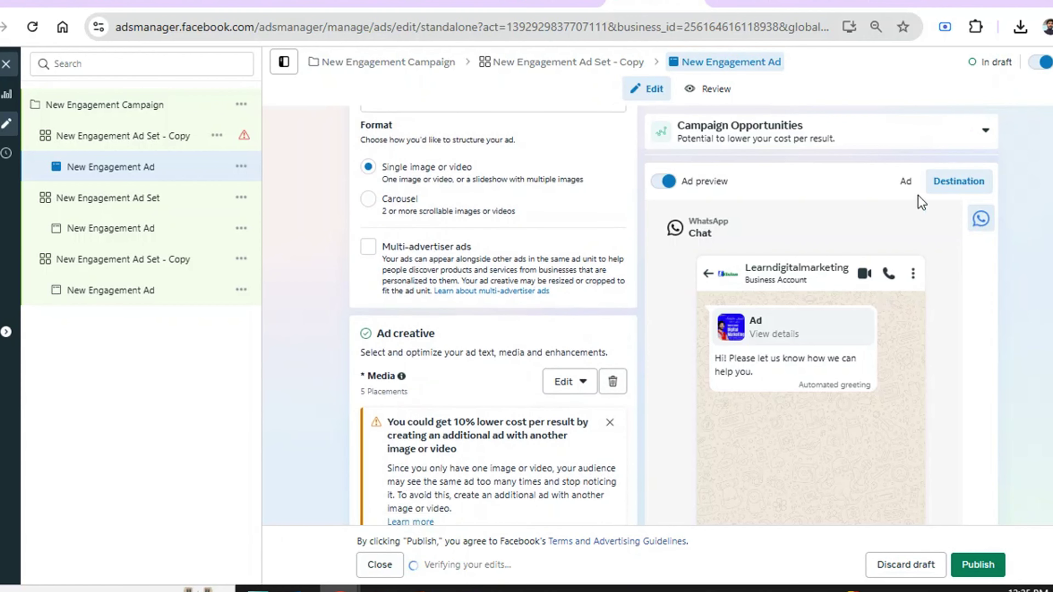
pyautogui.click(906, 265)
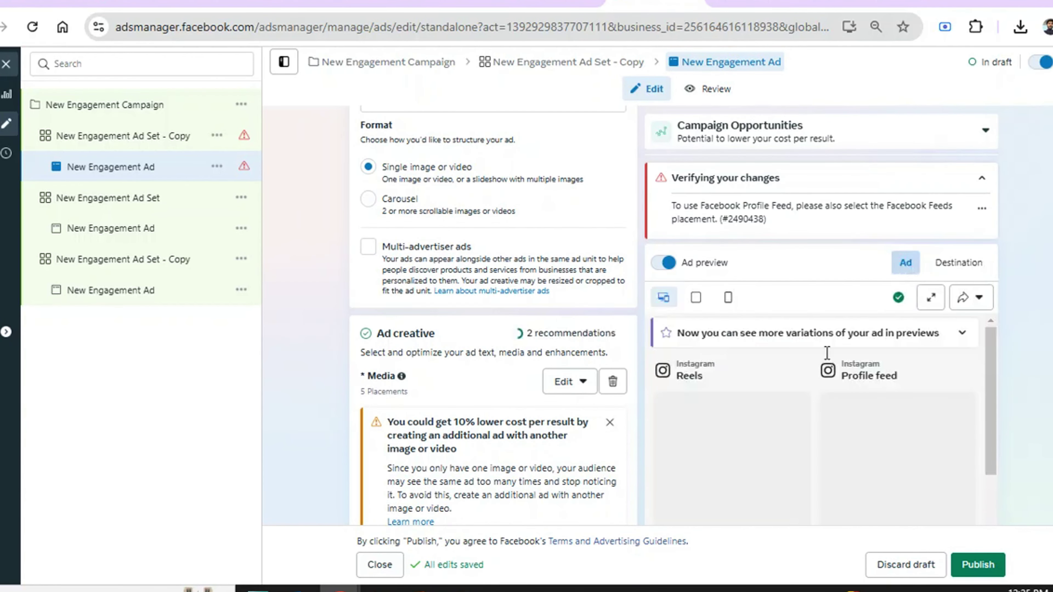
pyautogui.scroll(-3, 995, 420)
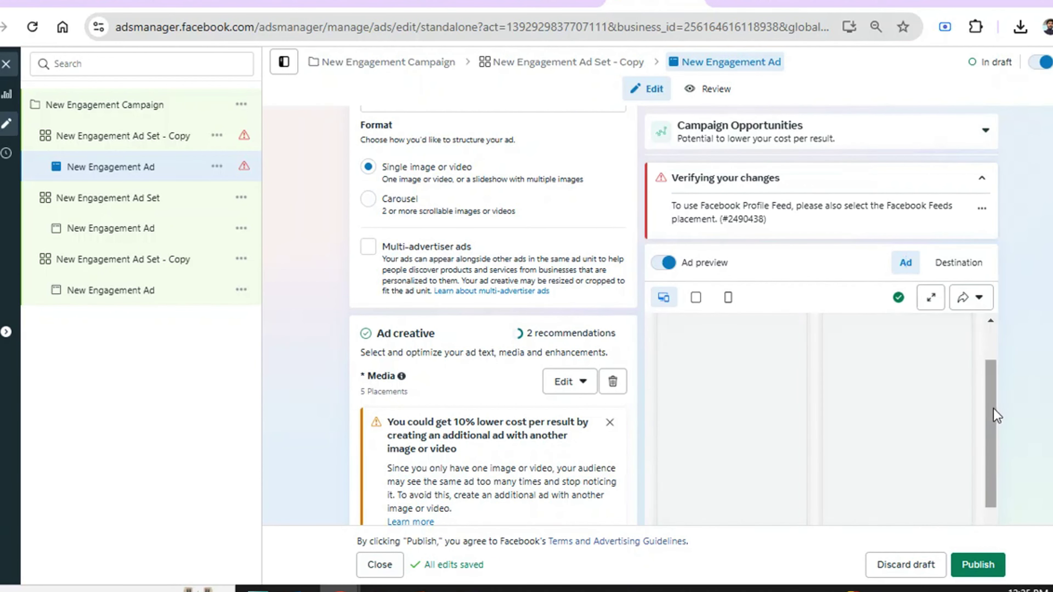
pyautogui.moveTo(994, 408); pyautogui.dragTo(969, 368)
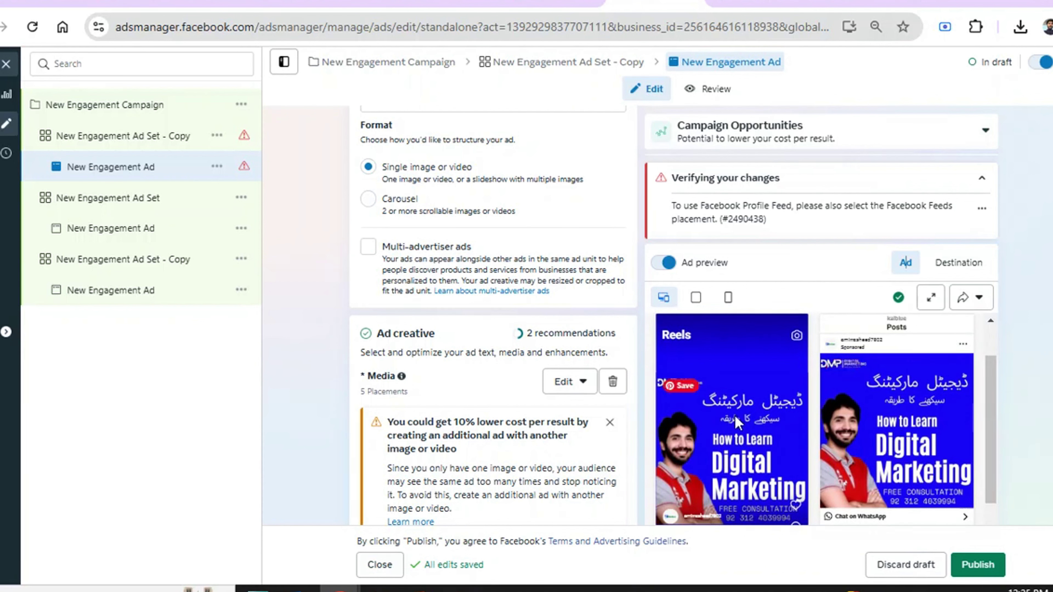
# Step: Review the WhatsApp destination preview along with the ad's message template, tracking and creative settings
pyautogui.click(961, 263)
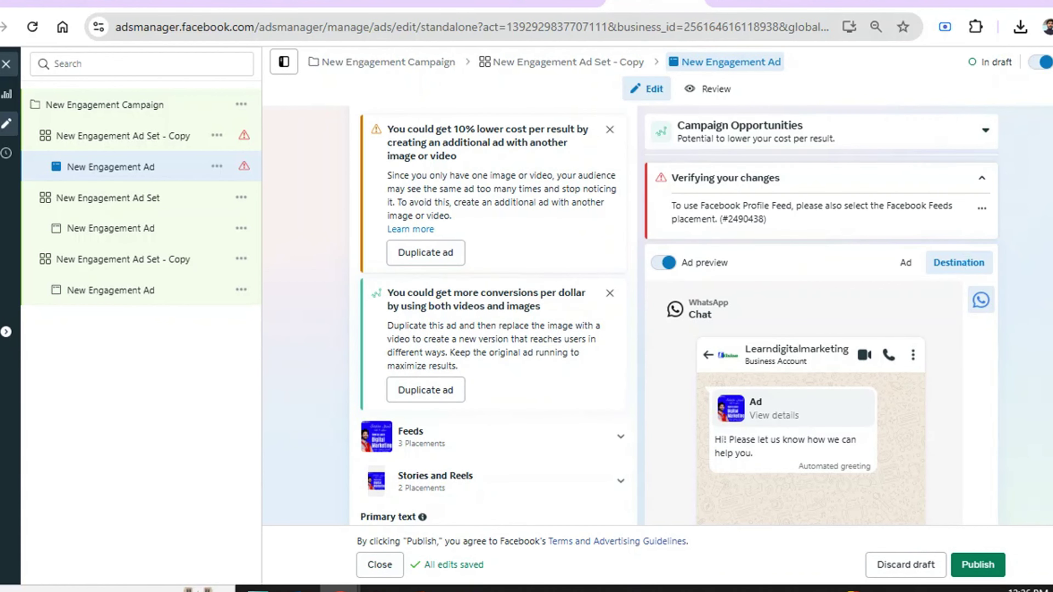
pyautogui.scroll(-20, 493, 315)
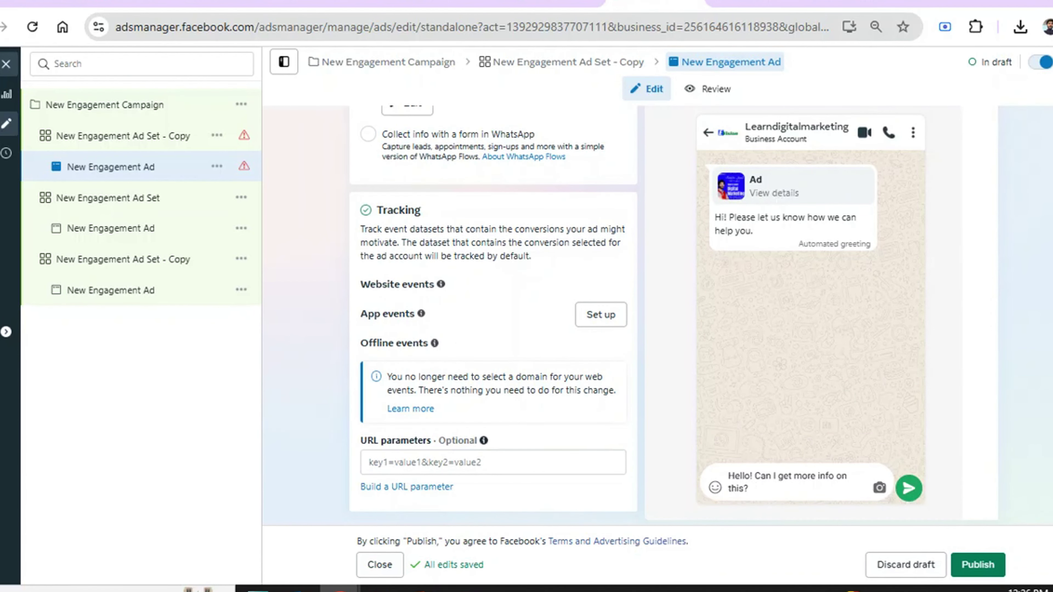
pyautogui.scroll(8, 494, 311)
pyautogui.scroll(-2, 493, 311)
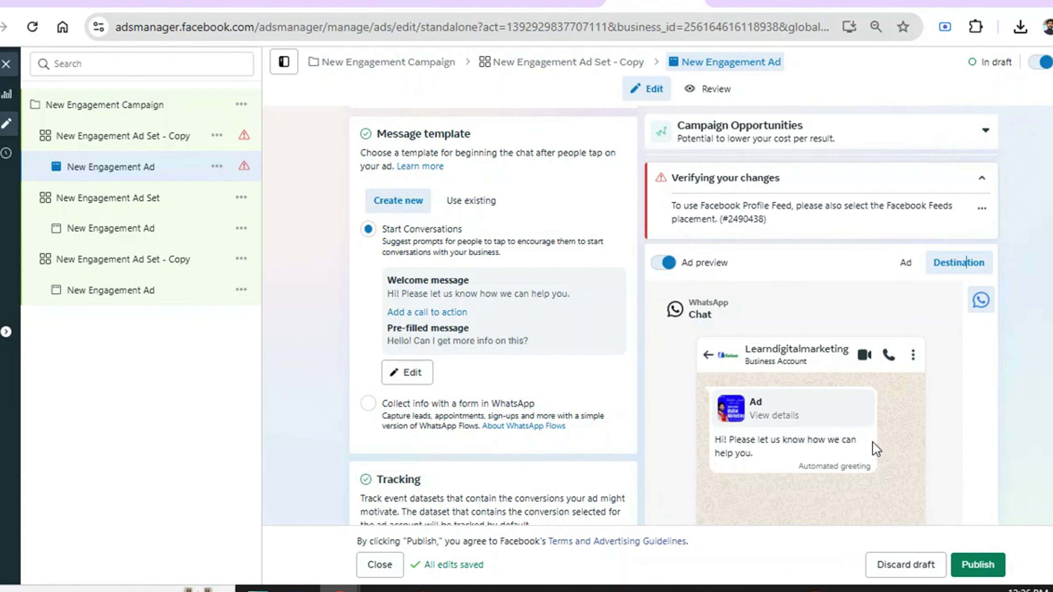
pyautogui.scroll(15, 493, 311)
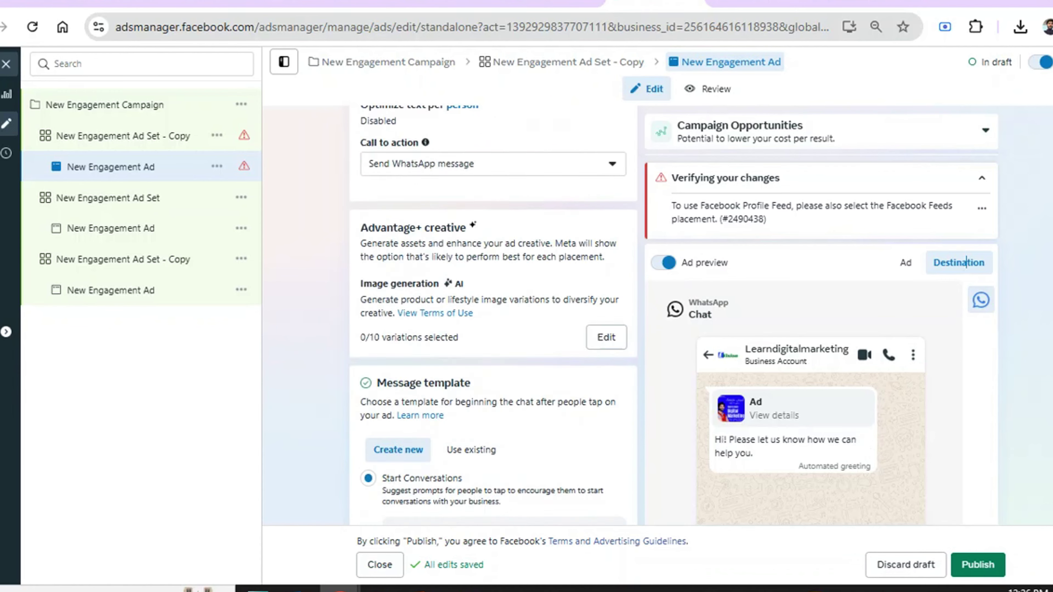
pyautogui.scroll(10, 493, 315)
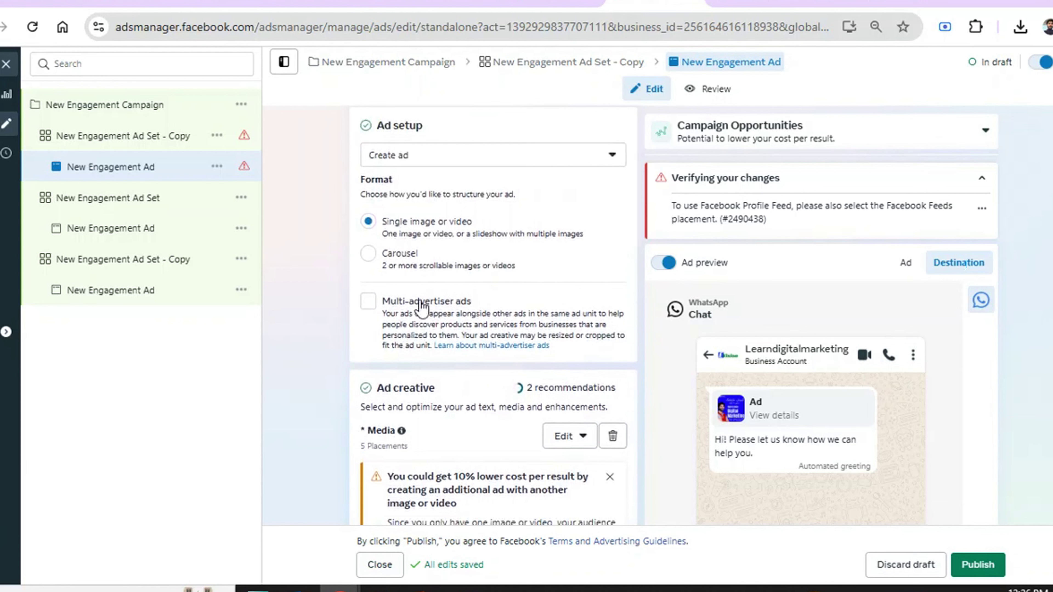
# Step: Switch the ad format to Carousel and add the green "How to Learn SEO" account image as the first card
pyautogui.click(368, 254)
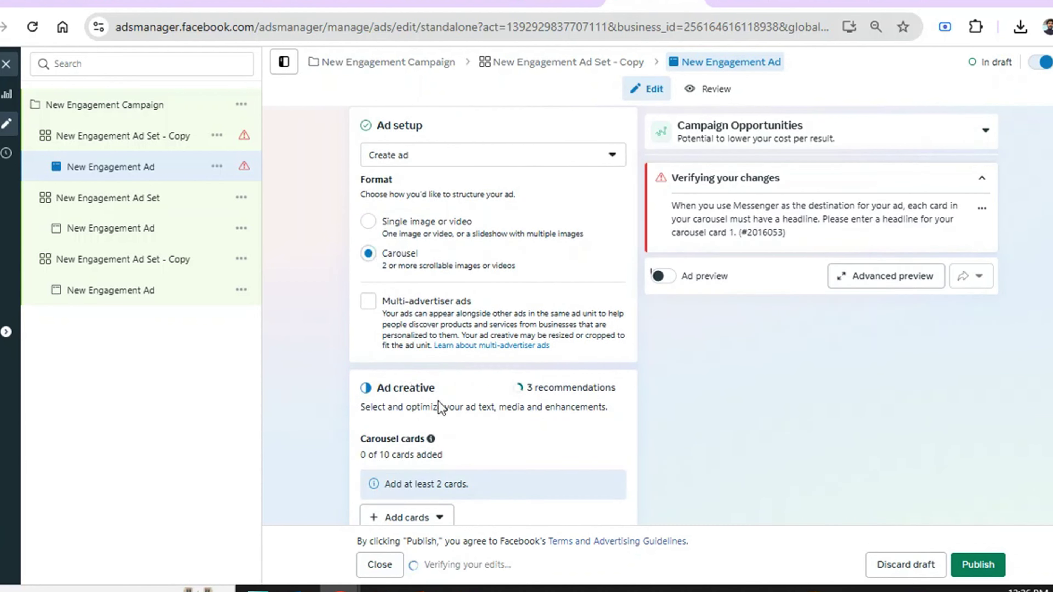
pyautogui.scroll(-5, 493, 315)
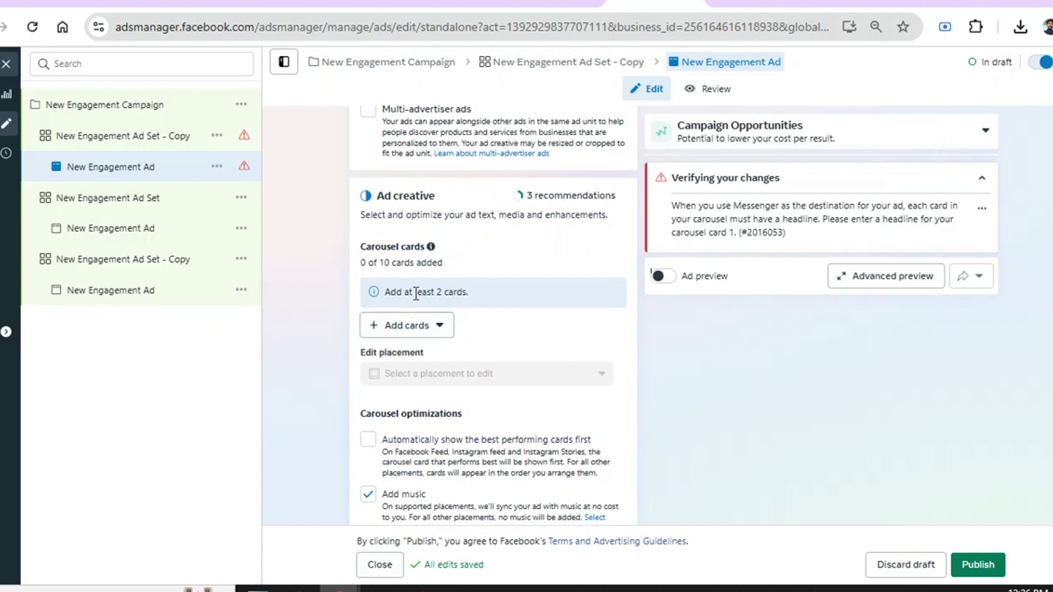
pyautogui.click(413, 327)
pyautogui.click(430, 364)
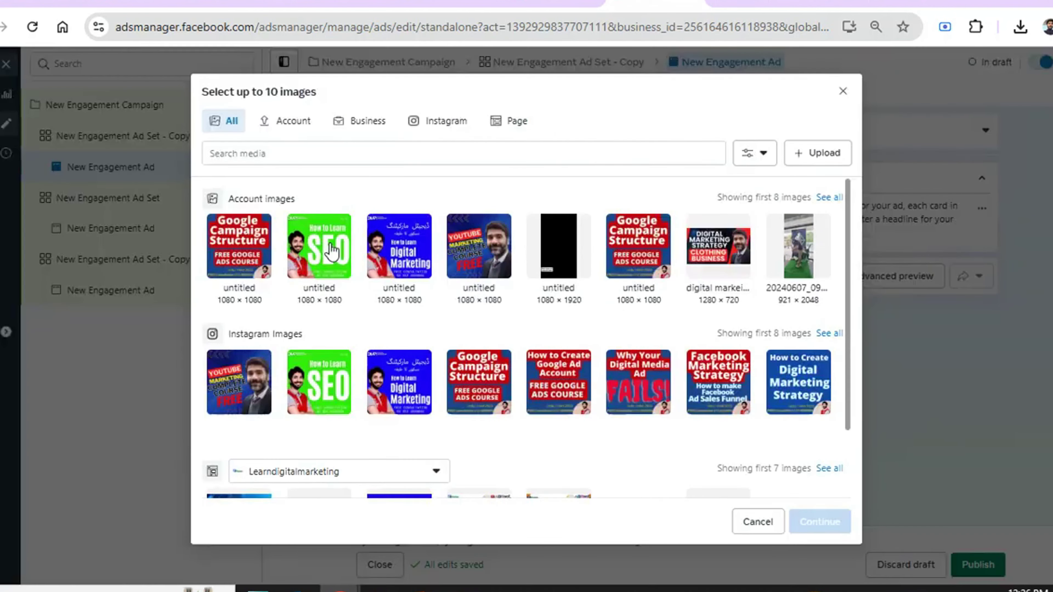
pyautogui.click(318, 248)
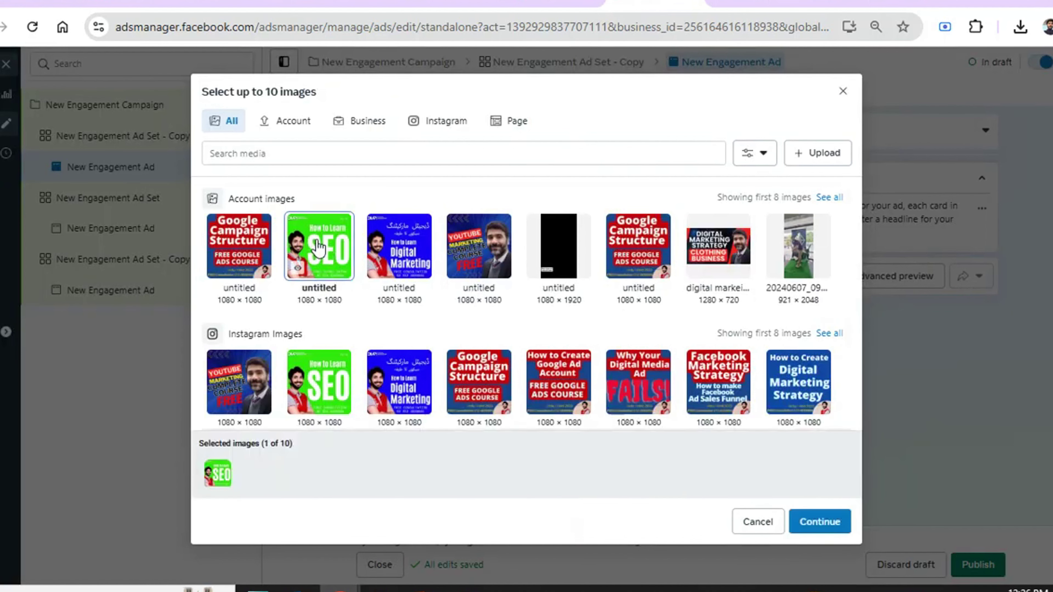
pyautogui.click(815, 524)
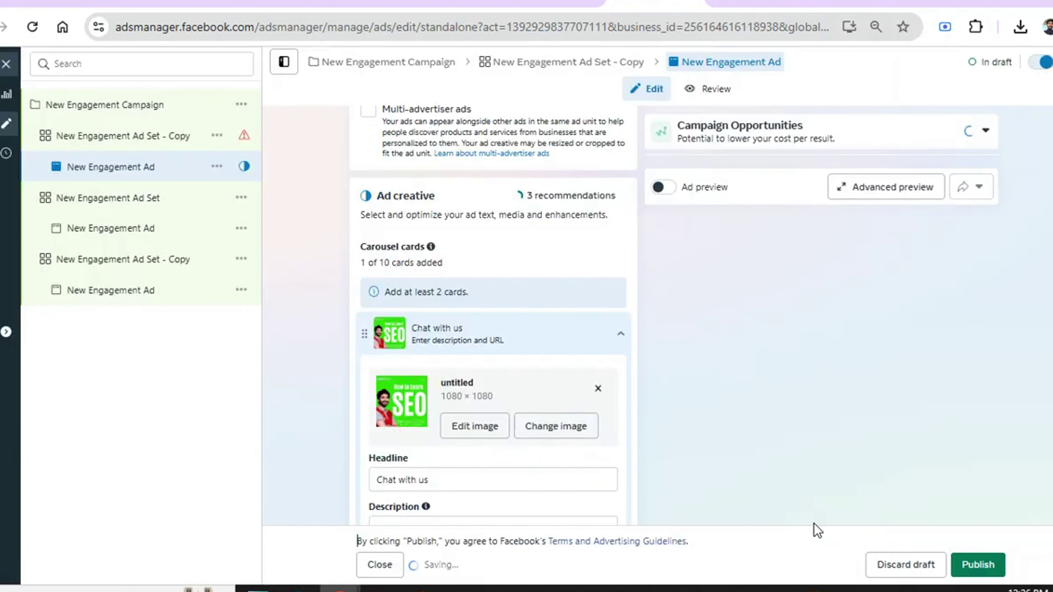
# Step: Set the first carousel card's description to "hhjjj"
pyautogui.scroll(-2, 494, 315)
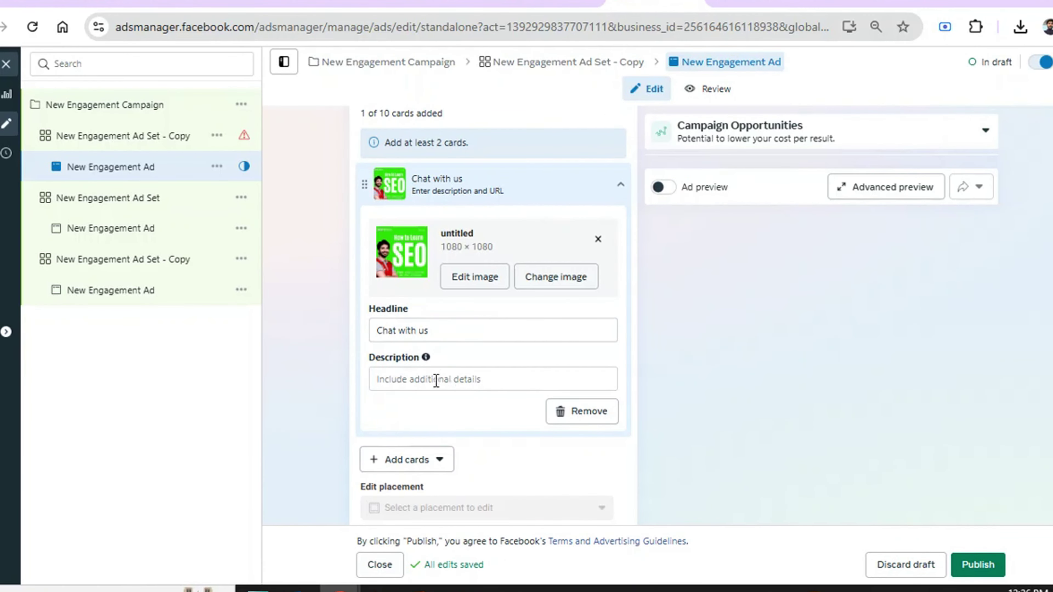
pyautogui.click(436, 381)
pyautogui.write('hhjjj')
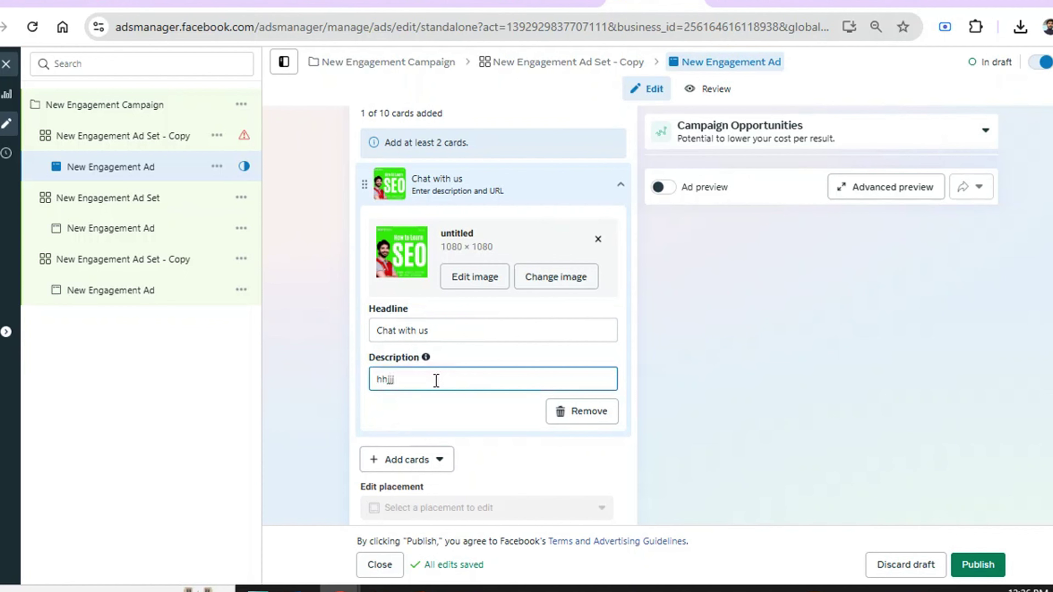
# Step: Add the blue "How to Learn Digital Marketing" account image as the second carousel card and preview the ad
pyautogui.click(404, 461)
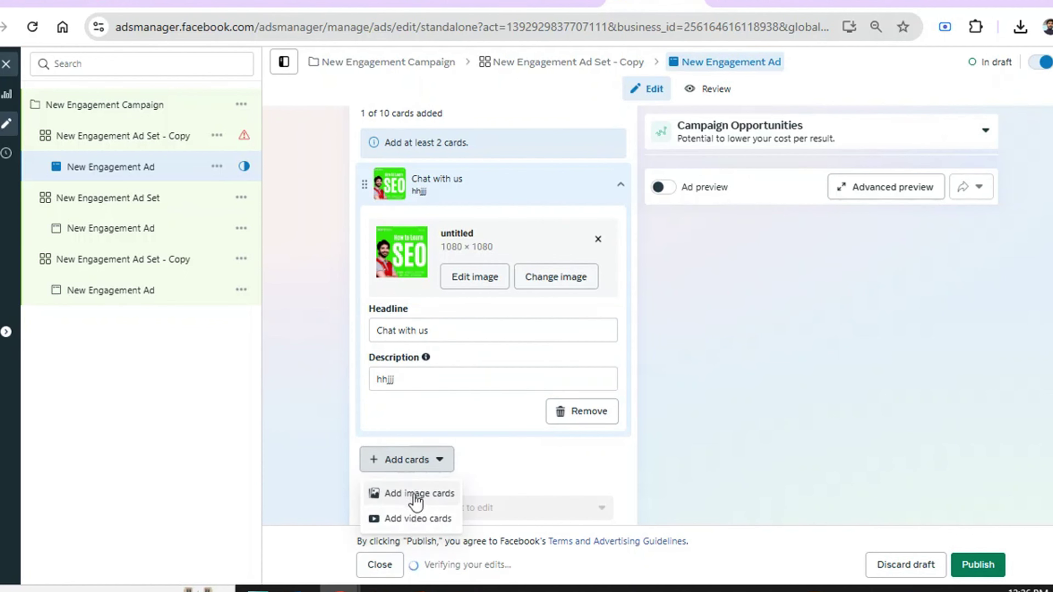
pyautogui.click(415, 496)
pyautogui.click(399, 259)
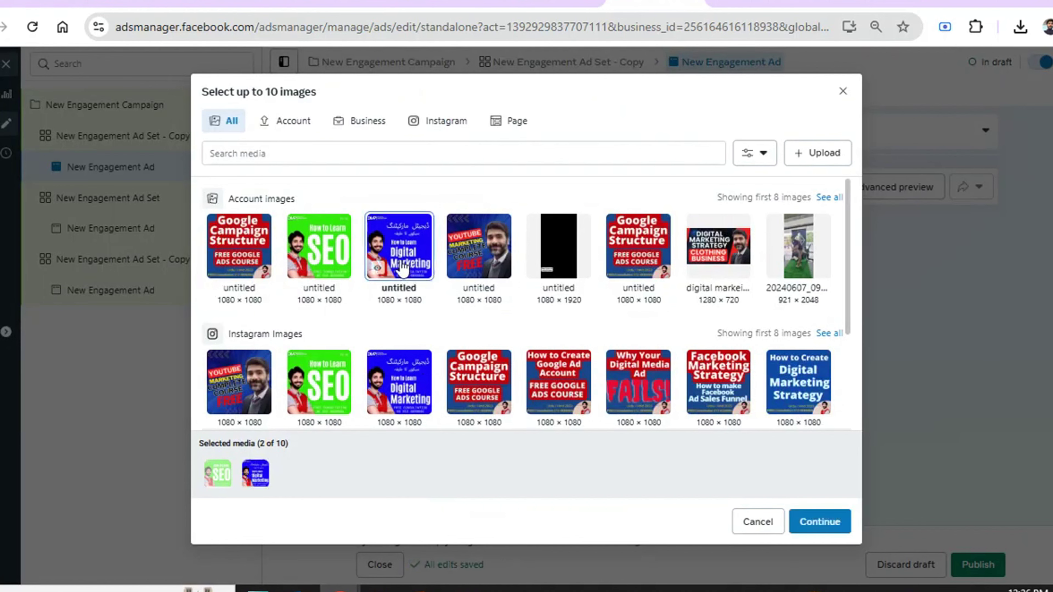
pyautogui.click(840, 523)
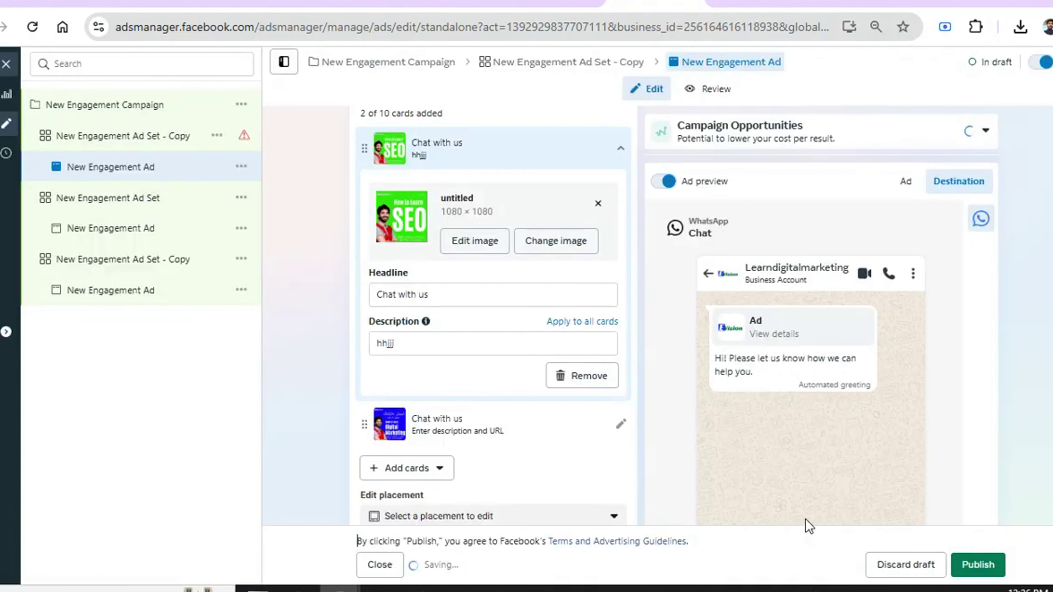
pyautogui.scroll(-5, 357, 541)
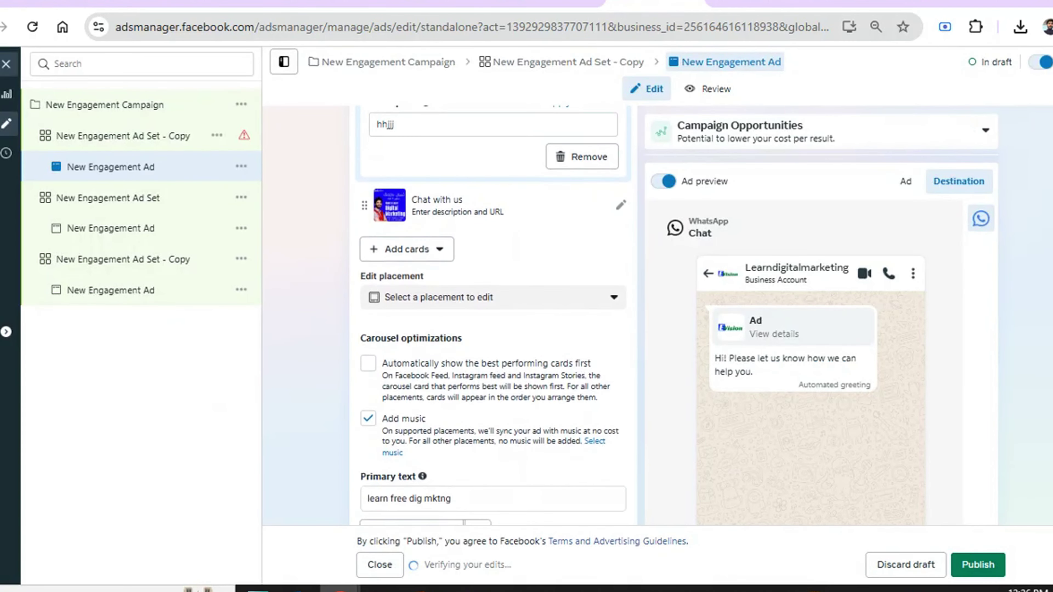
pyautogui.click(907, 183)
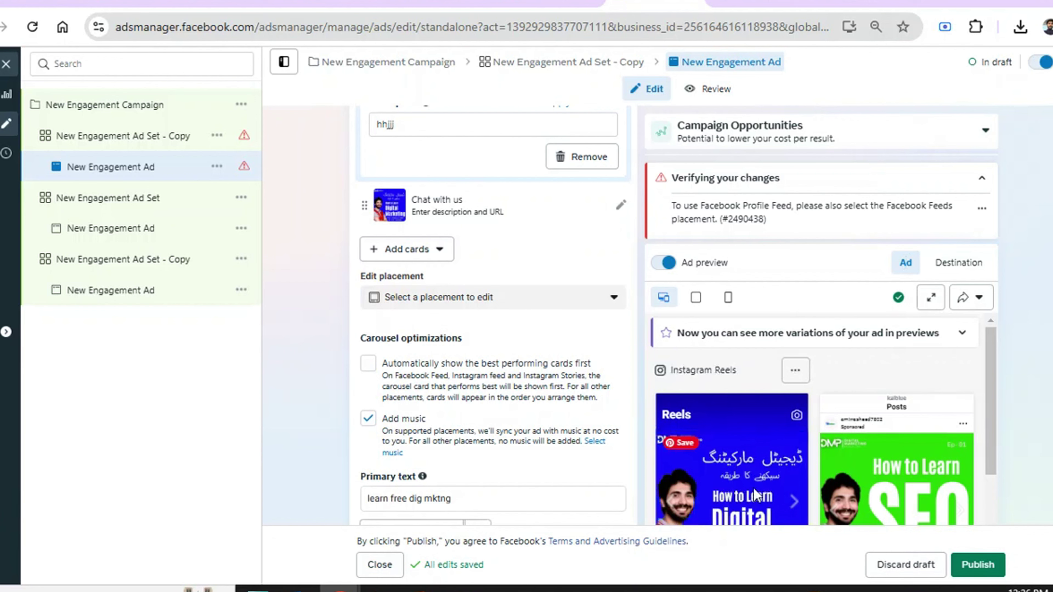
# Step: Add the "YouTube Marketing Complete Course Free" account image as the third carousel card
pyautogui.click(419, 255)
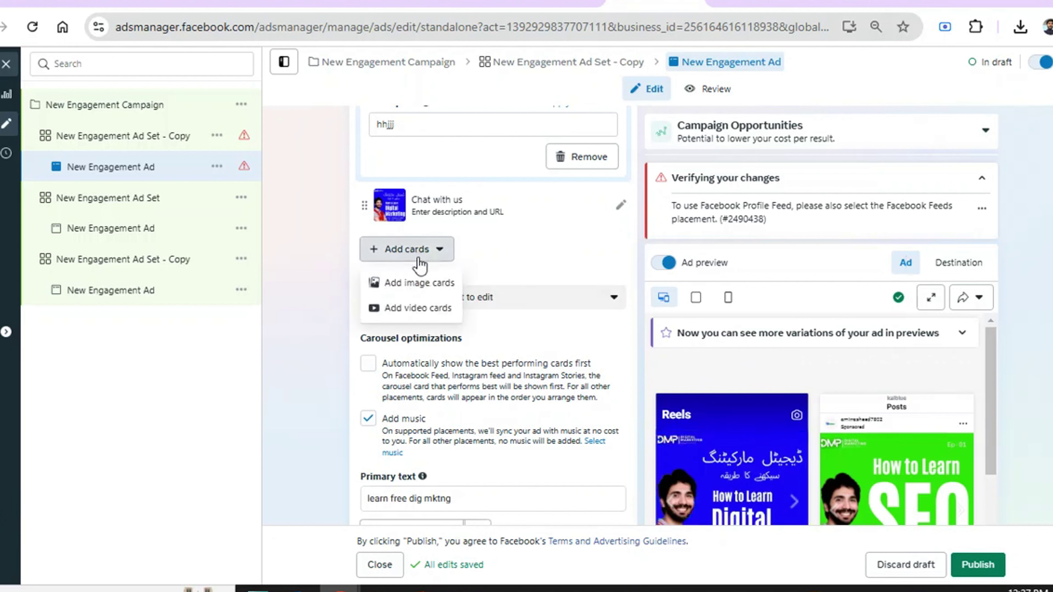
pyautogui.click(420, 284)
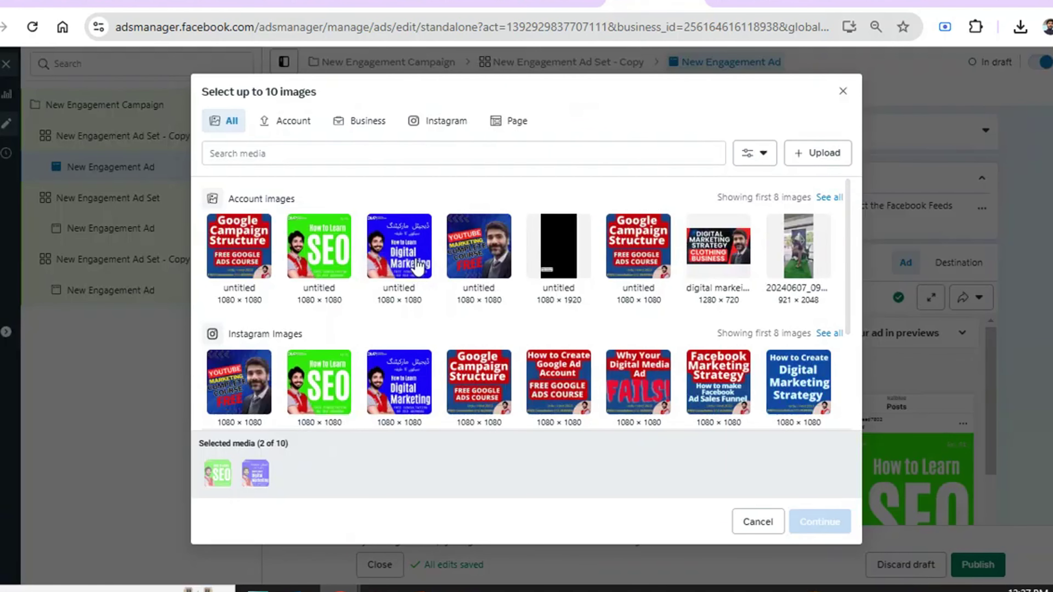
pyautogui.click(495, 253)
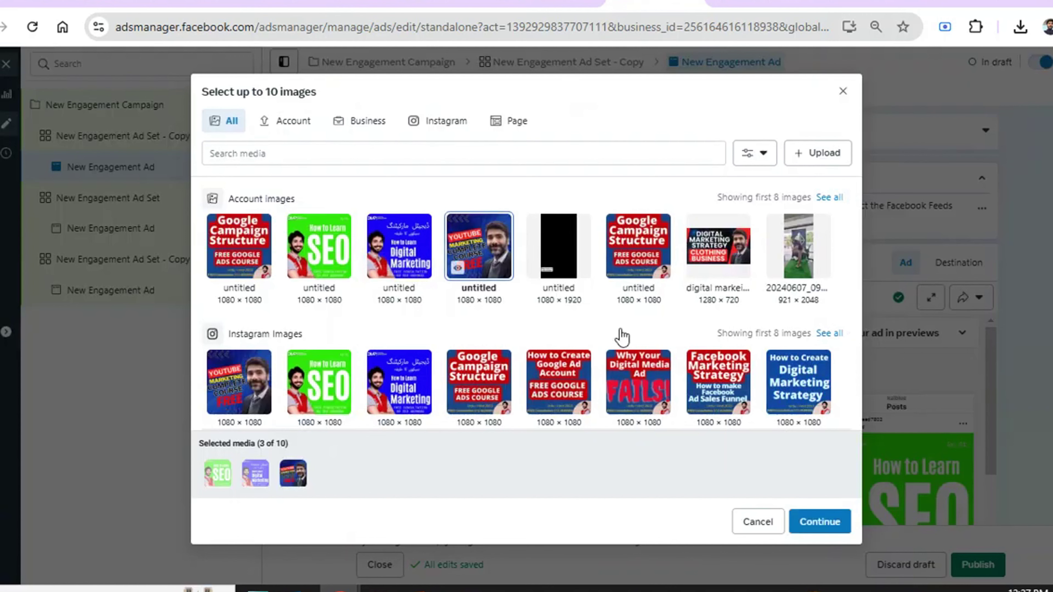
pyautogui.click(814, 522)
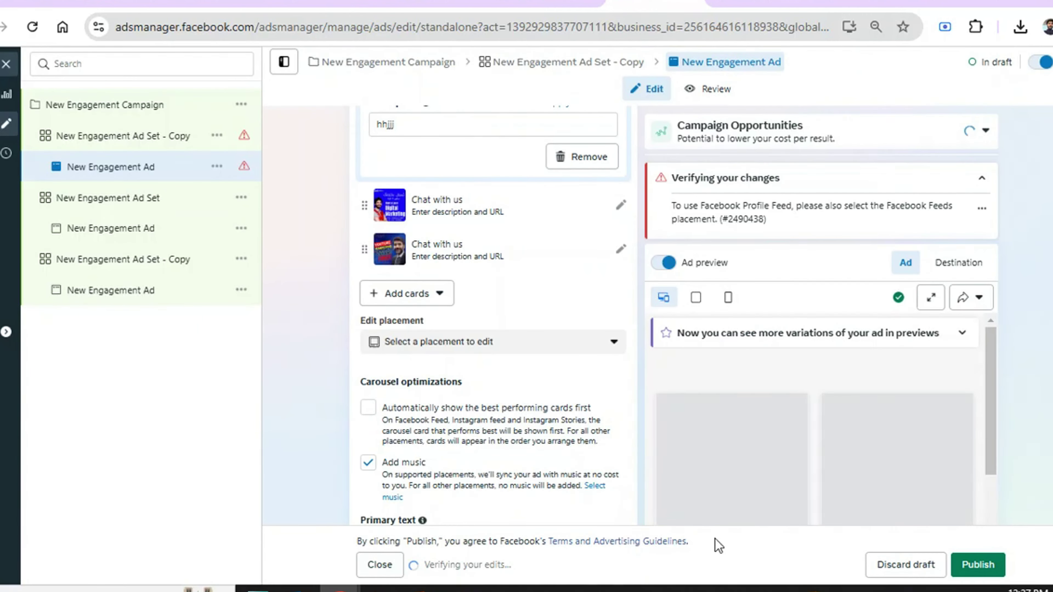
# Step: Examine the carousel ad's placement previews and its optimization, text, tracking and format settings
pyautogui.scroll(-5, 493, 332)
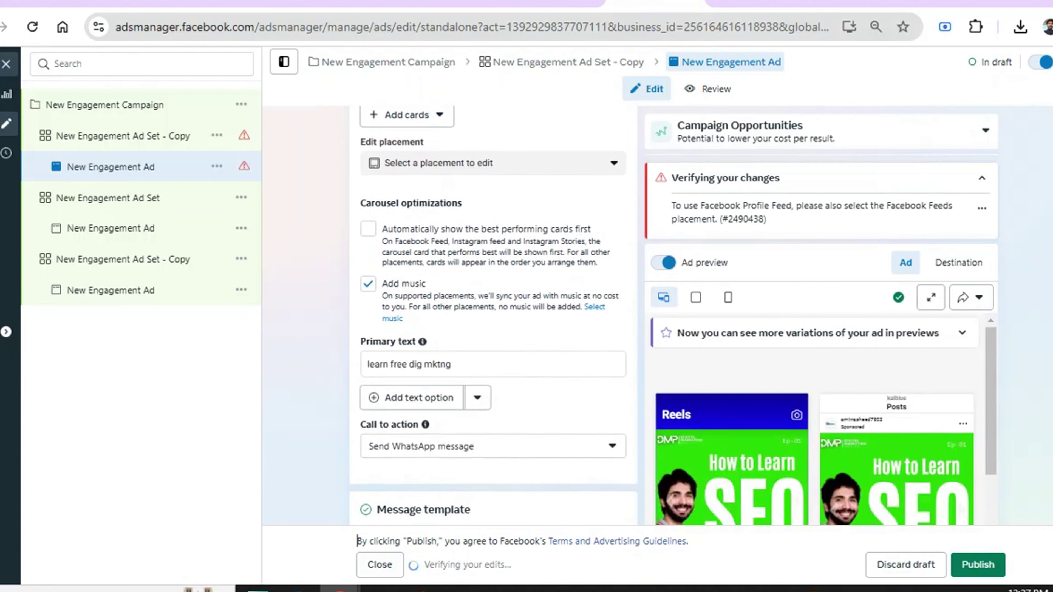
pyautogui.moveTo(987, 395); pyautogui.dragTo(988, 443)
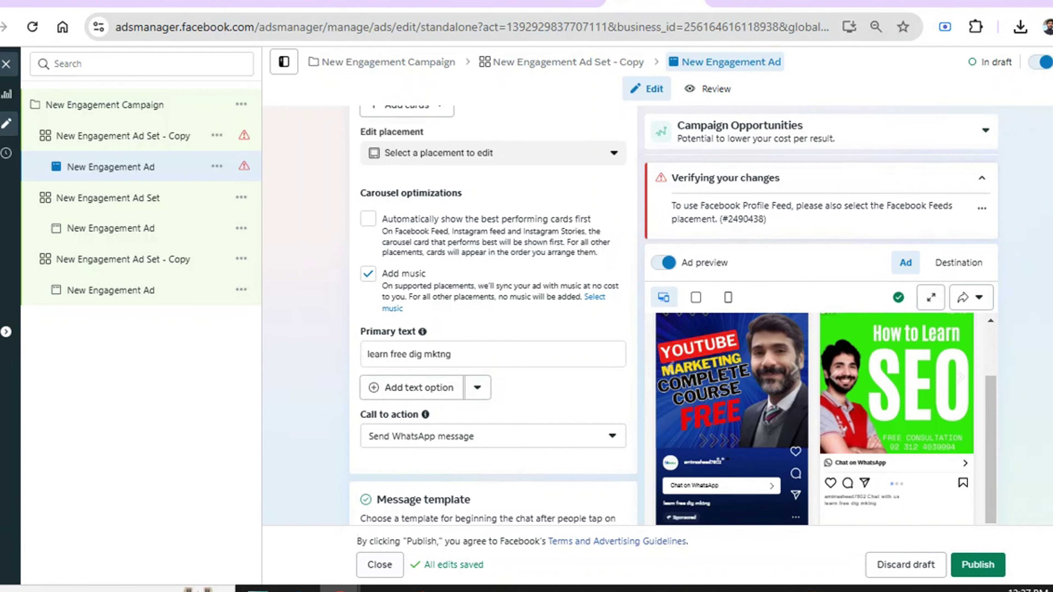
pyautogui.scroll(-10, 494, 316)
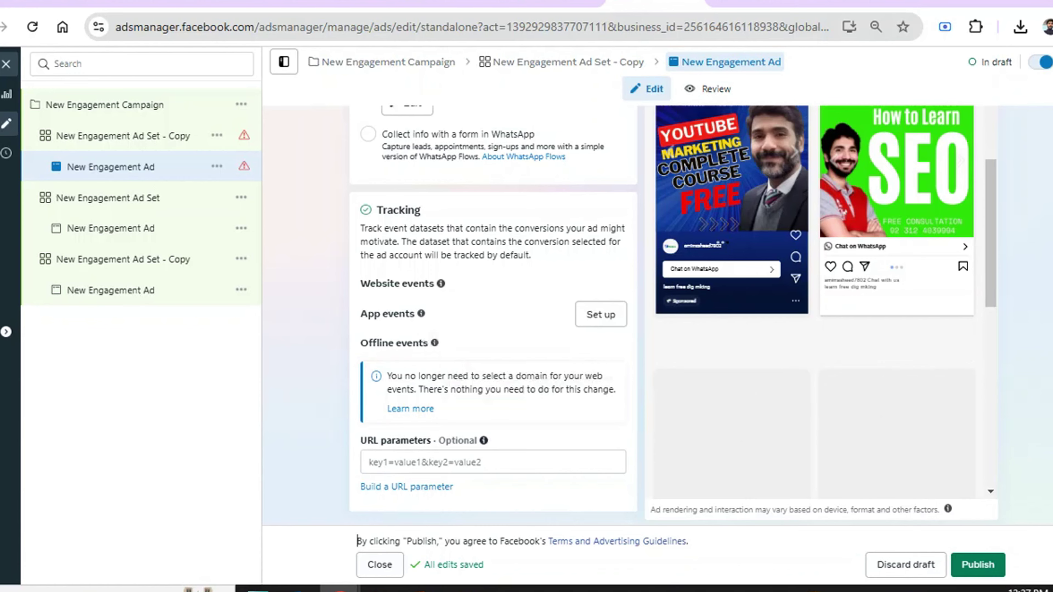
pyautogui.scroll(10, 494, 316)
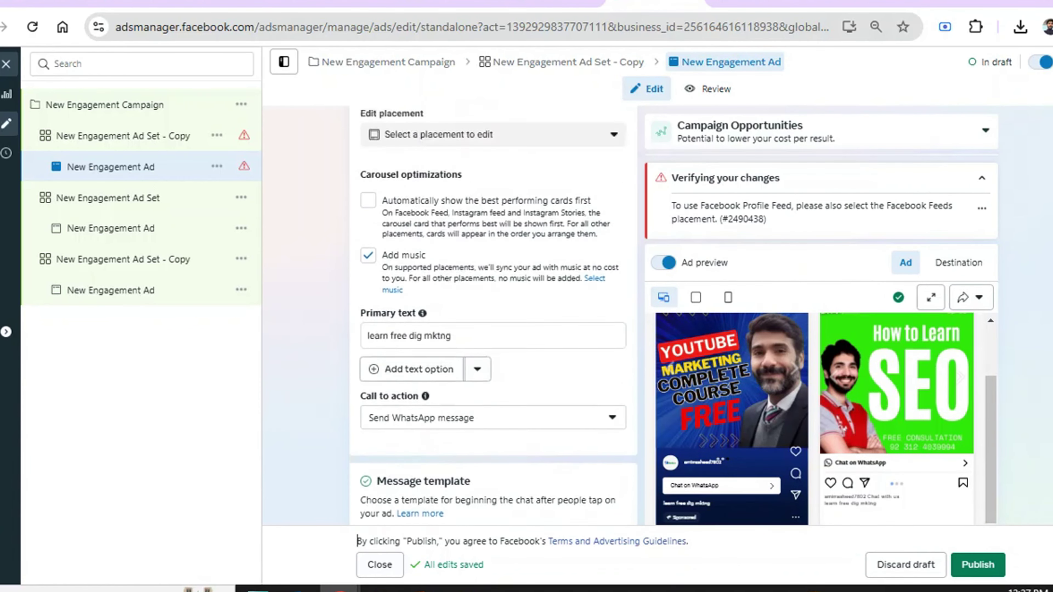
pyautogui.scroll(3, 493, 316)
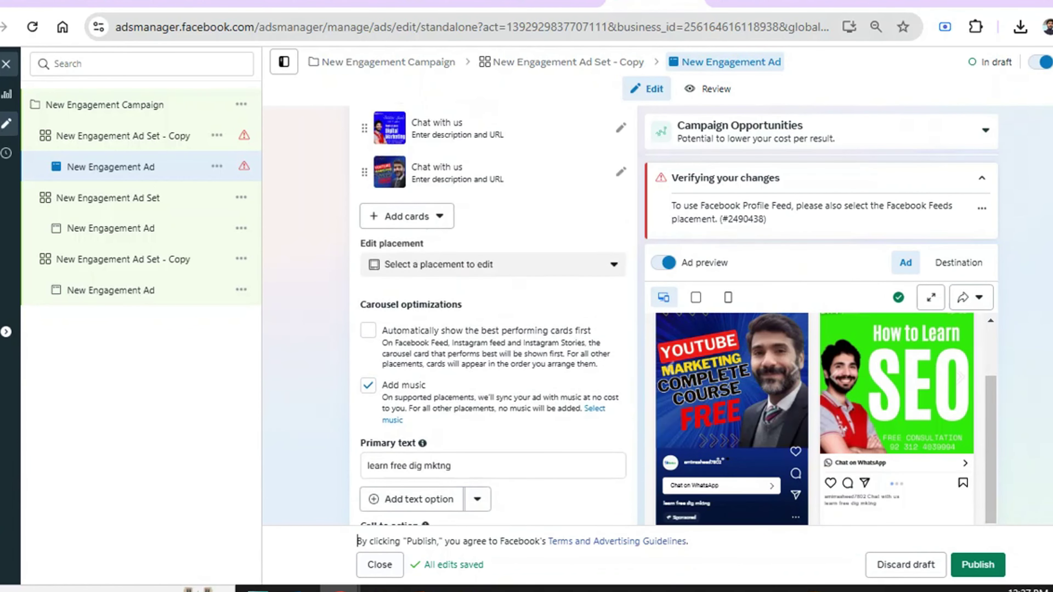
pyautogui.scroll(1, 493, 315)
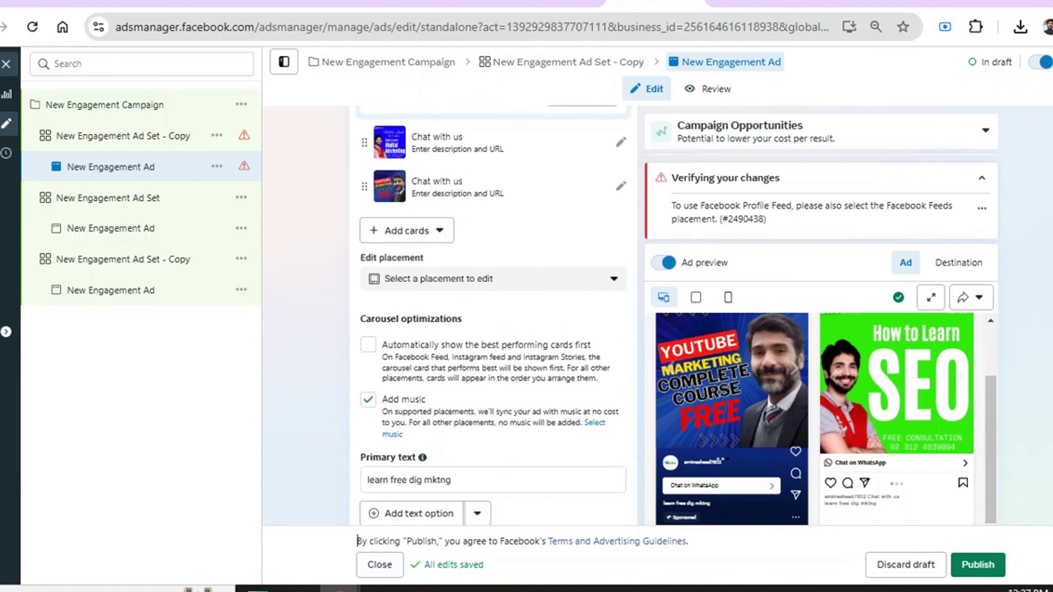
pyautogui.scroll(11, 494, 316)
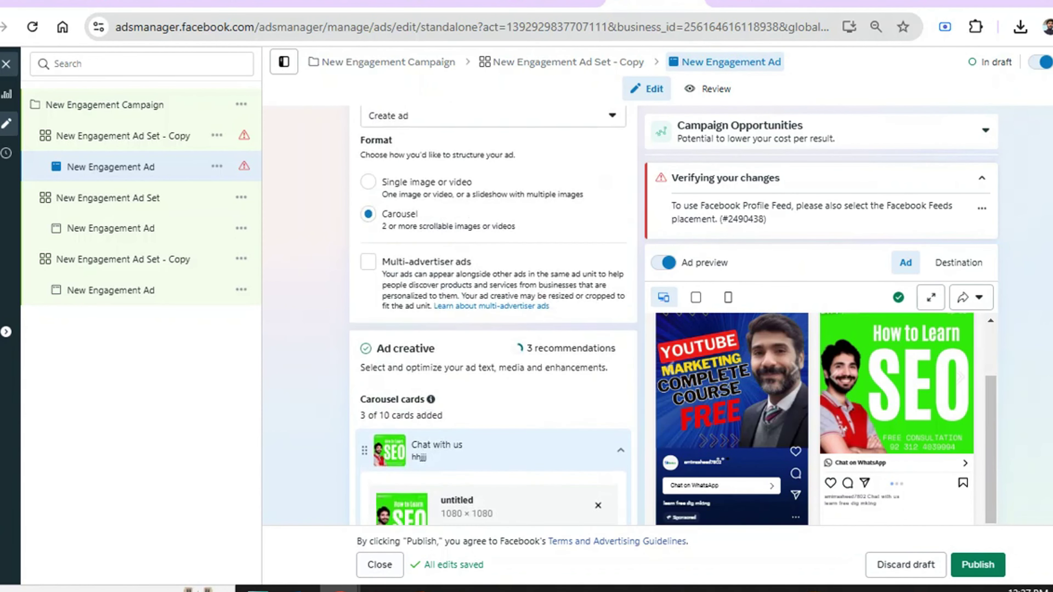